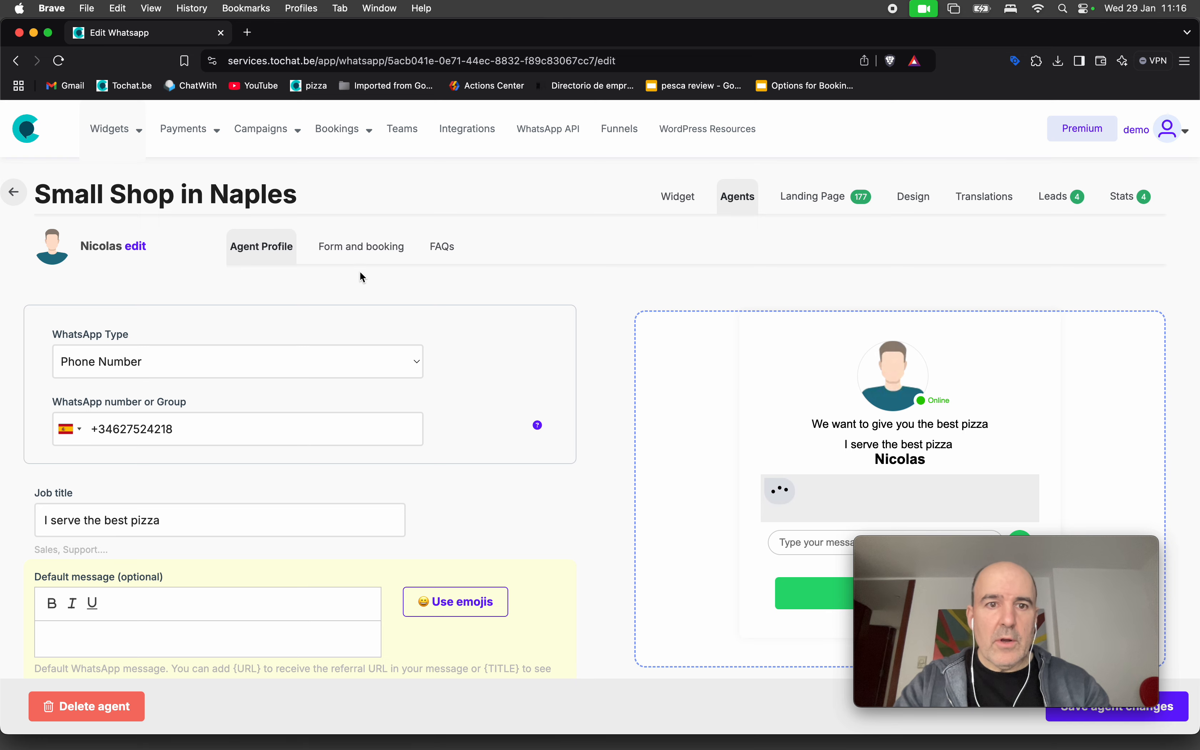
Open the Form and booking tab of the Small Shop in Naples agent.
{"action": "left_click", "coordinate": [348, 254]}
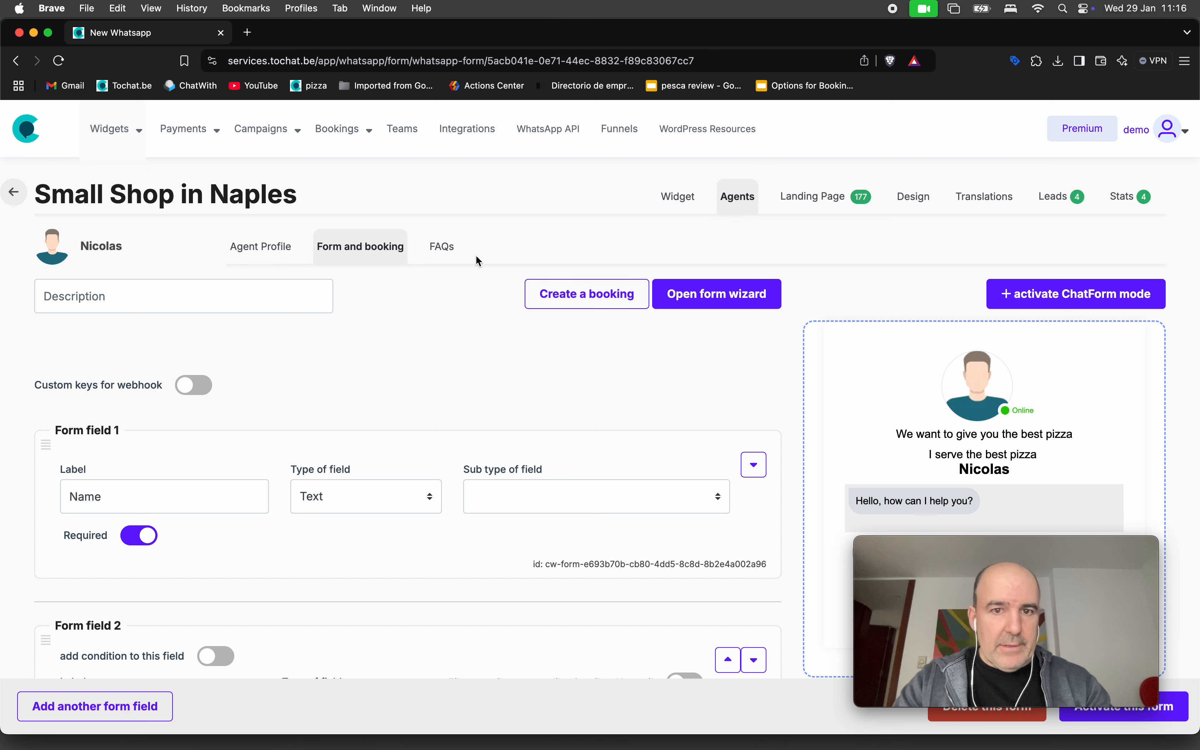
Delete the agent's FAQs and reopen its form for editing.
{"action": "left_click", "coordinate": [442, 248]}
{"action": "left_click", "coordinate": [95, 707]}
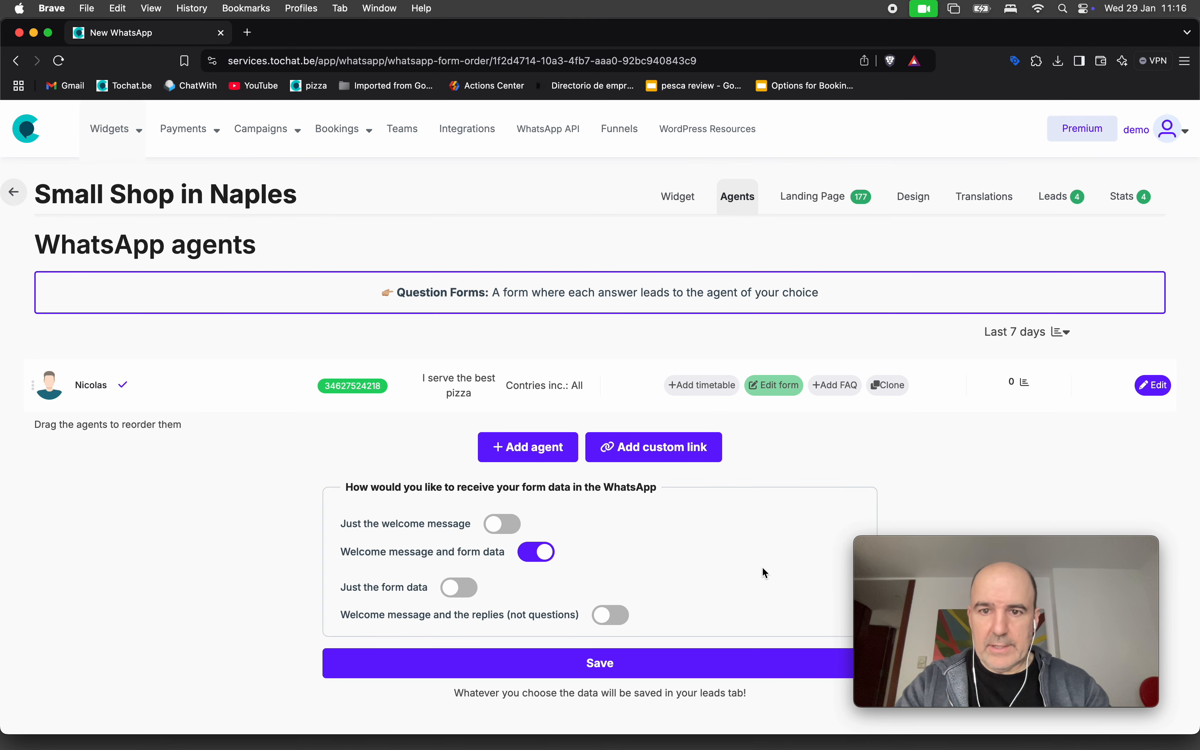
{"action": "left_click", "coordinate": [773, 389]}
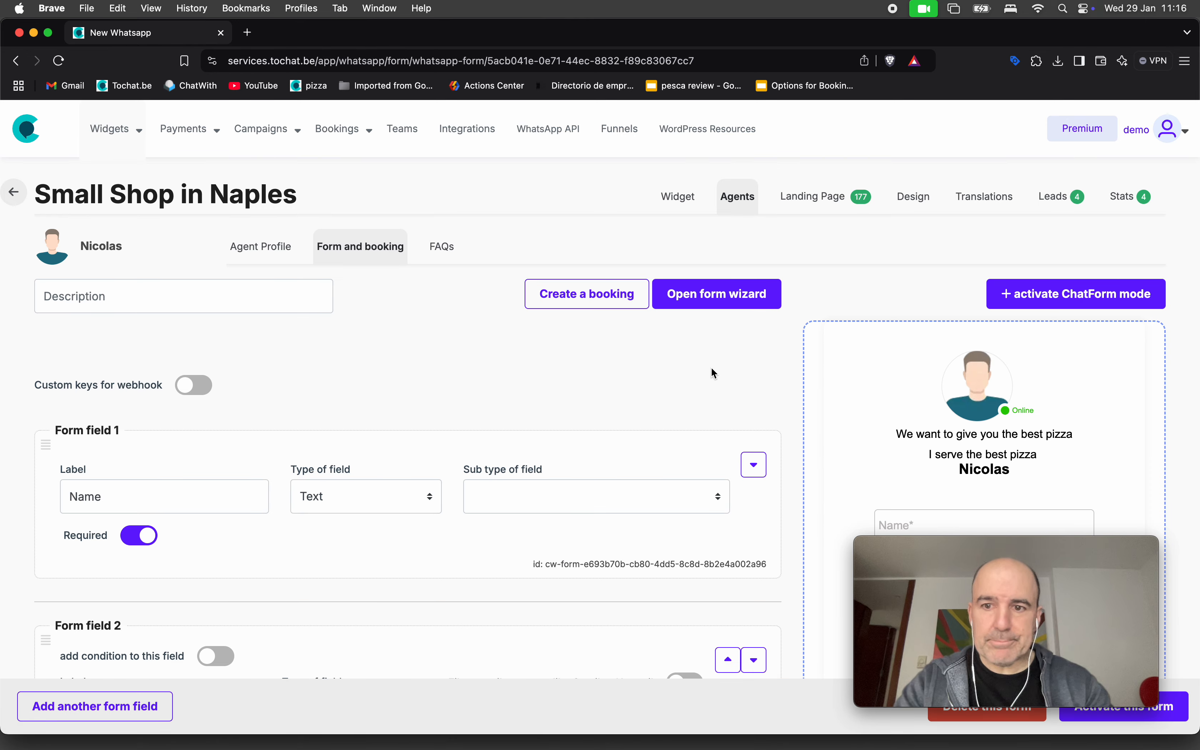
Set Form field 1's sub type to Firstname and select the Options field label.
{"action": "scroll", "coordinate": [710, 367], "scroll_direction": "down", "scroll_amount": 5}
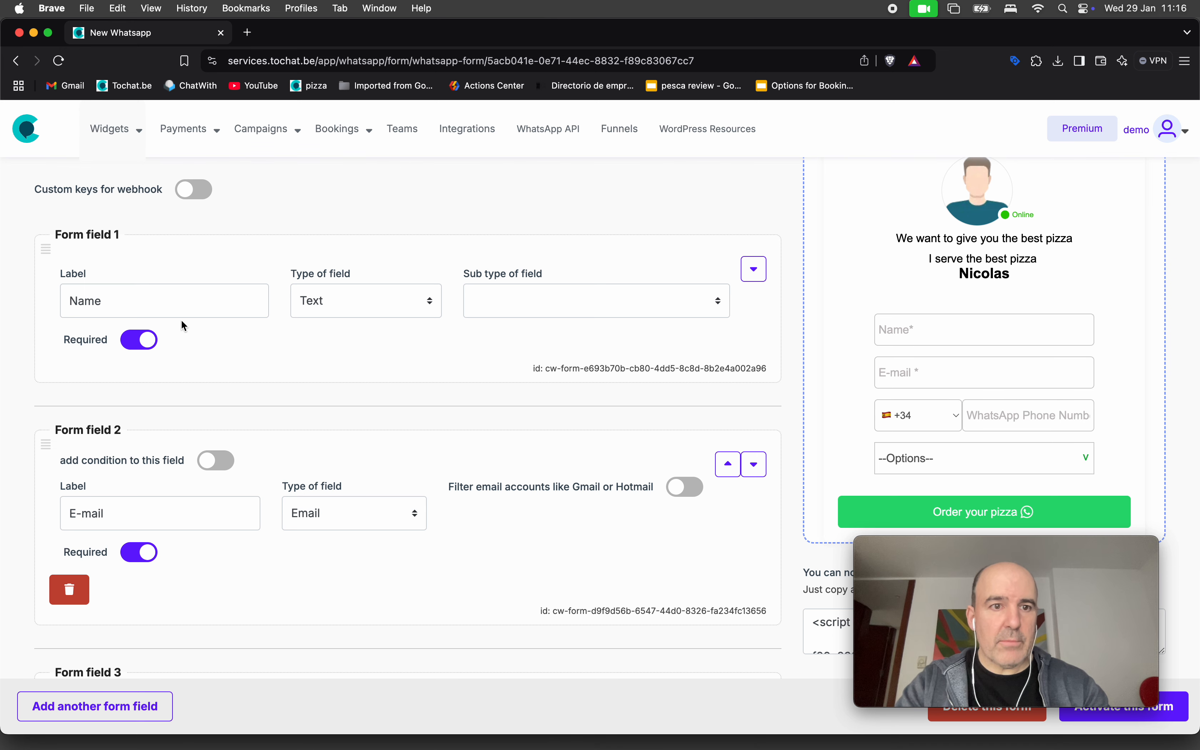
{"action": "left_click", "coordinate": [517, 304]}
{"action": "left_click", "coordinate": [524, 339]}
{"action": "scroll", "coordinate": [299, 312], "scroll_direction": "down", "scroll_amount": 6}
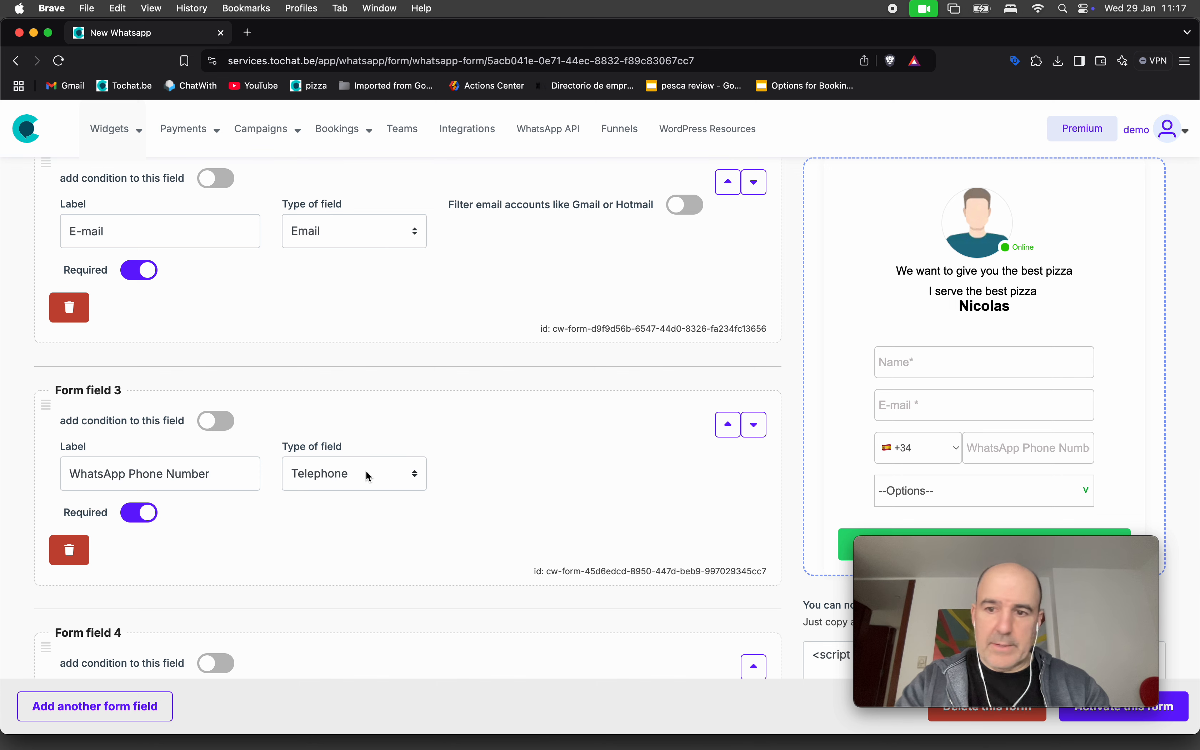
{"action": "scroll", "coordinate": [365, 469], "scroll_direction": "down", "scroll_amount": 8}
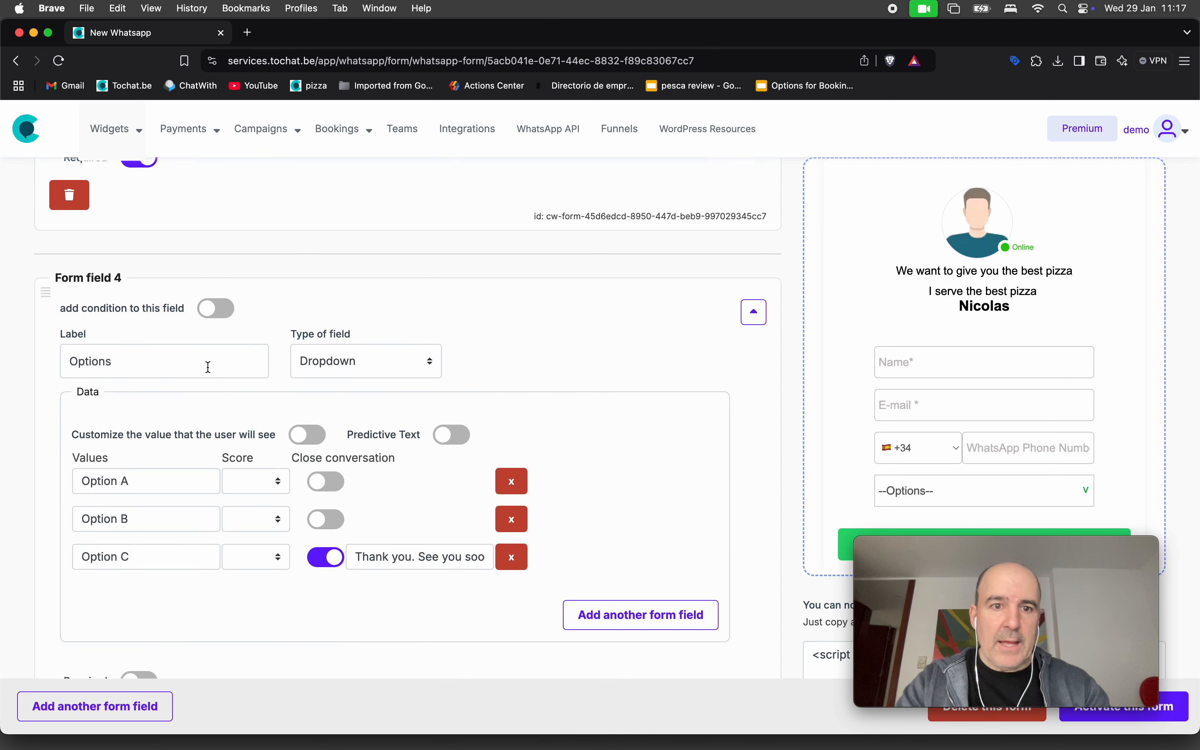
{"action": "double_click", "coordinate": [149, 360]}
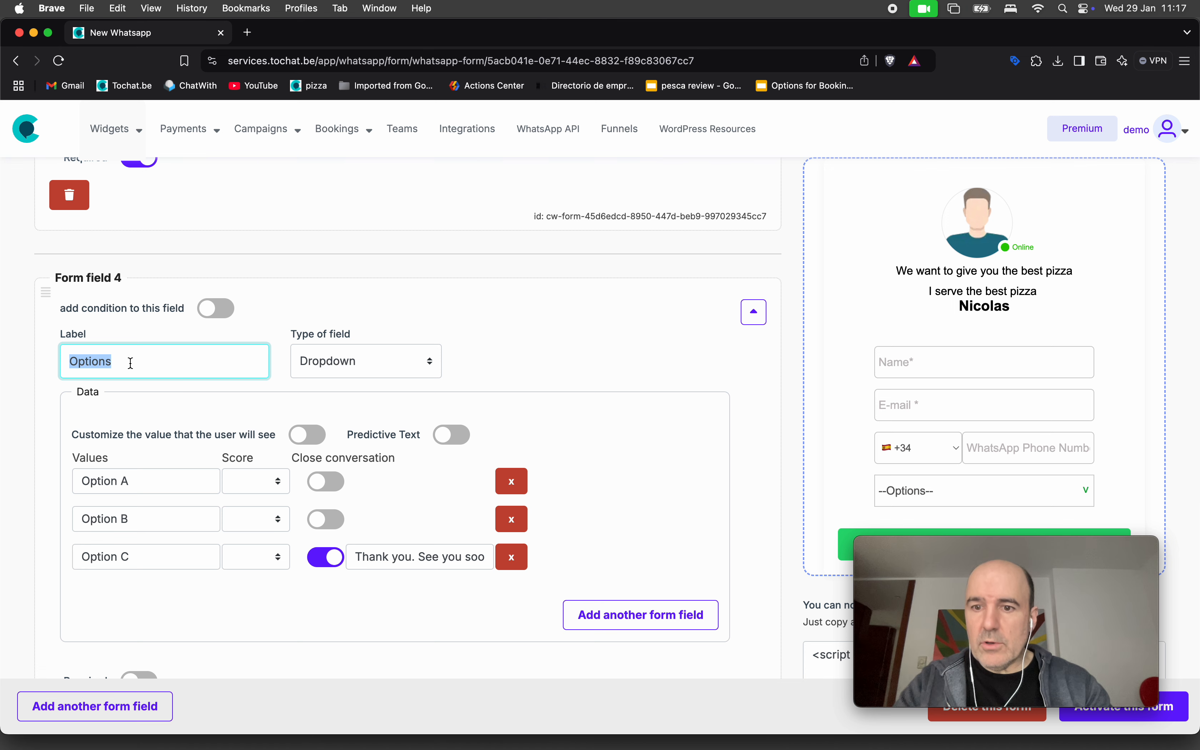
Rename the field 'Square meters', make it a Dropdown with Price, and price the first option 100.
{"action": "scroll", "coordinate": [139, 349], "scroll_direction": "down", "scroll_amount": 1}
{"action": "type", "text": "S"}
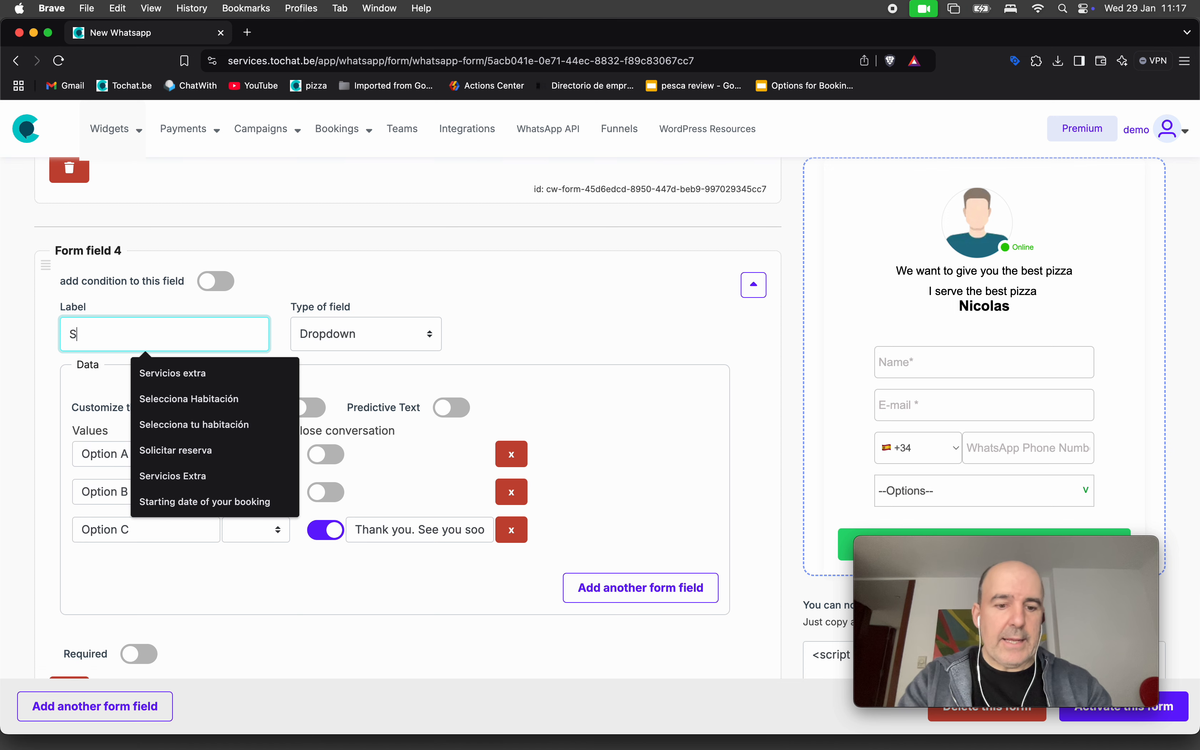
{"action": "type", "text": "quare meters of your home"}
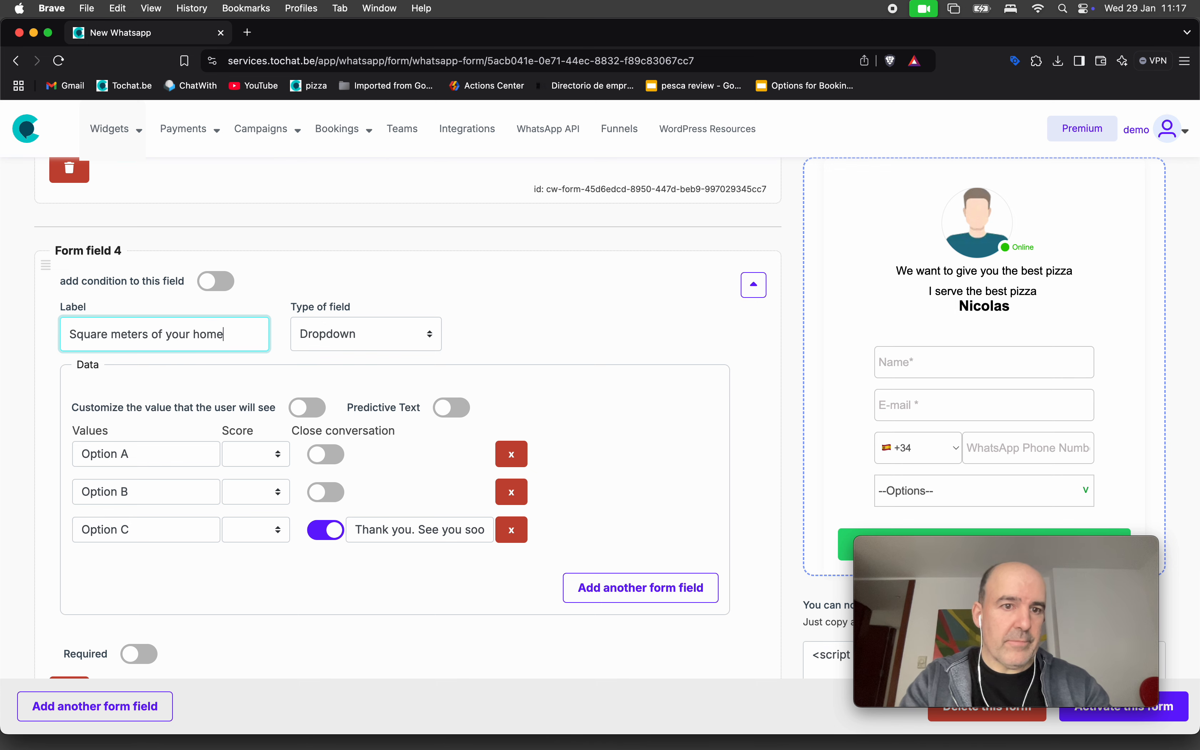
{"action": "triple_click", "coordinate": [147, 454]}
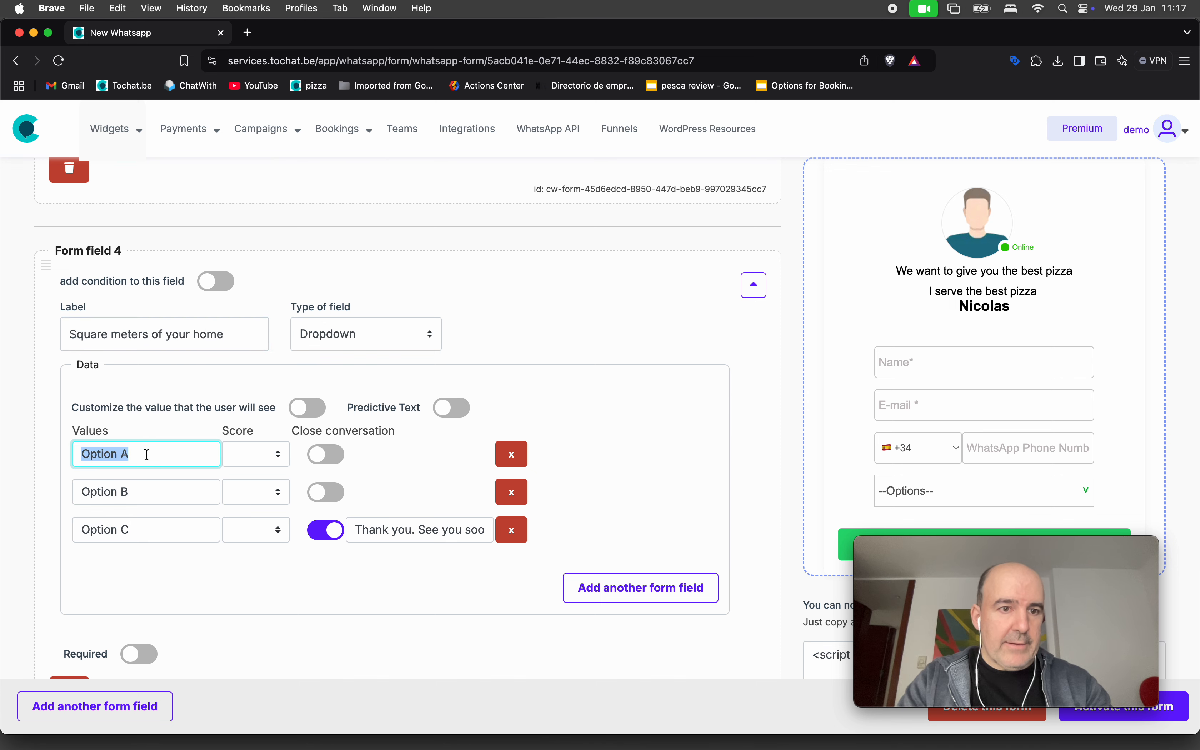
{"action": "type", "text": "Less than 100"}
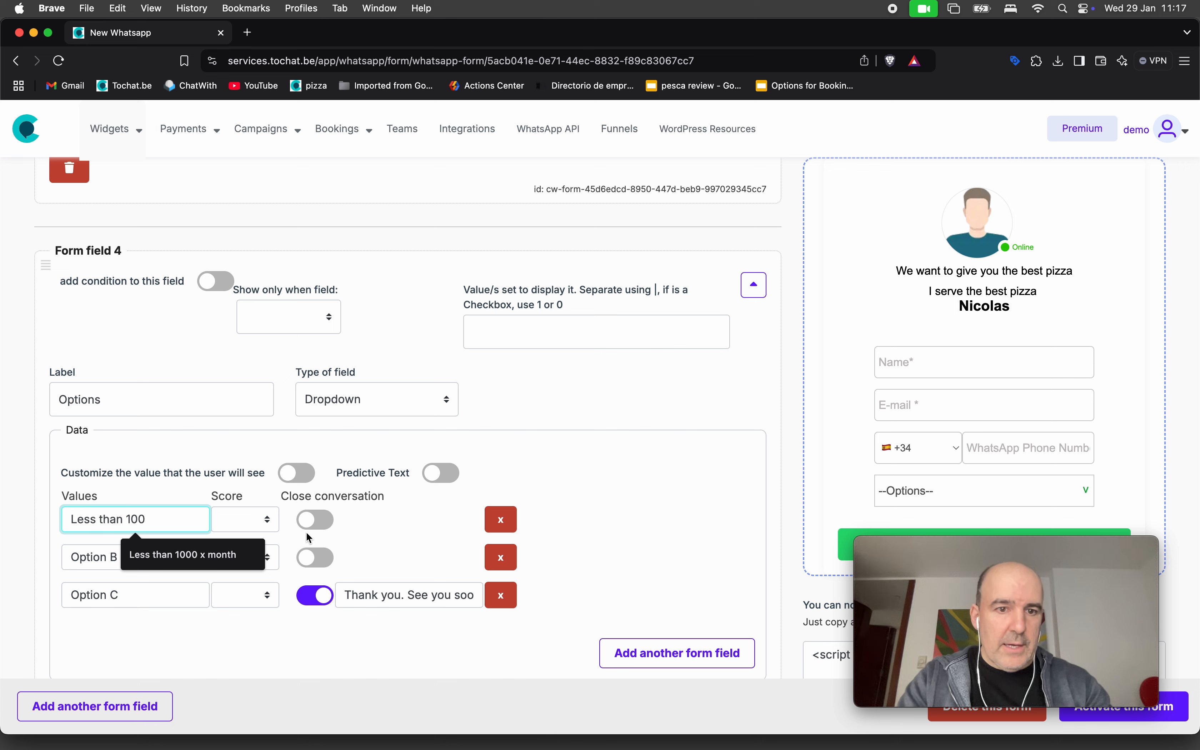
{"action": "left_click", "coordinate": [371, 402]}
{"action": "left_click", "coordinate": [348, 418]}
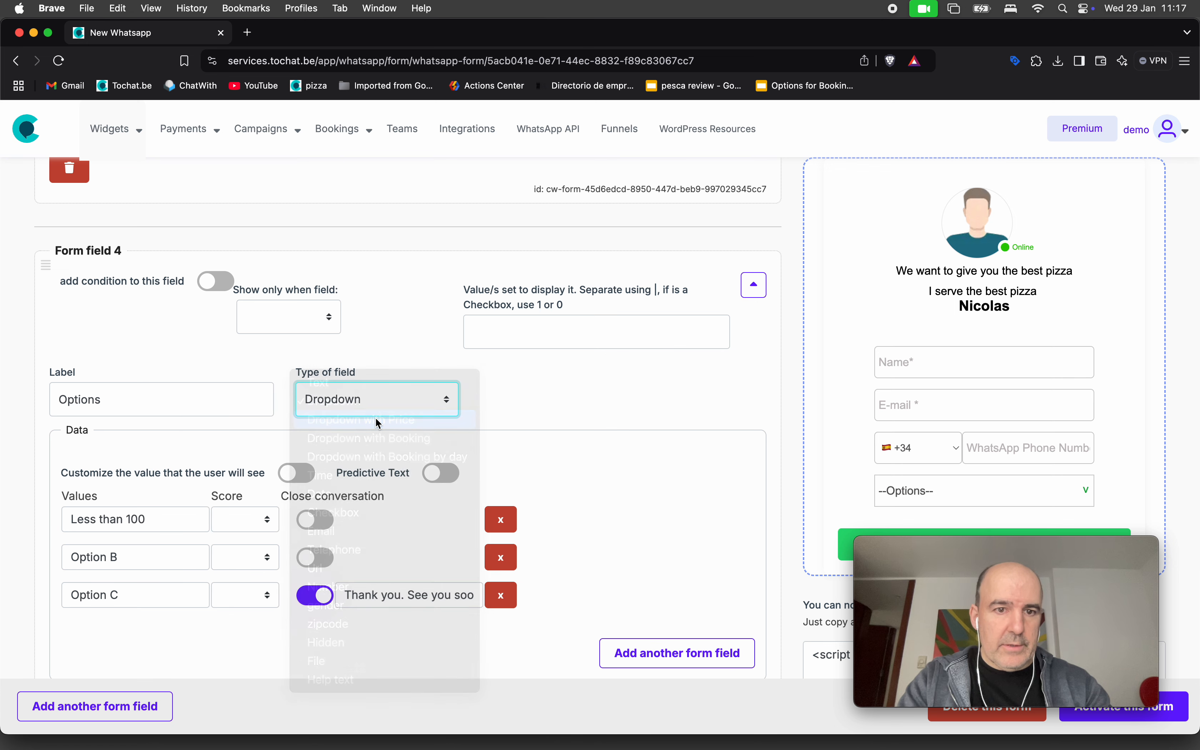
{"action": "left_click", "coordinate": [251, 543]}
{"action": "type", "text": "100"}
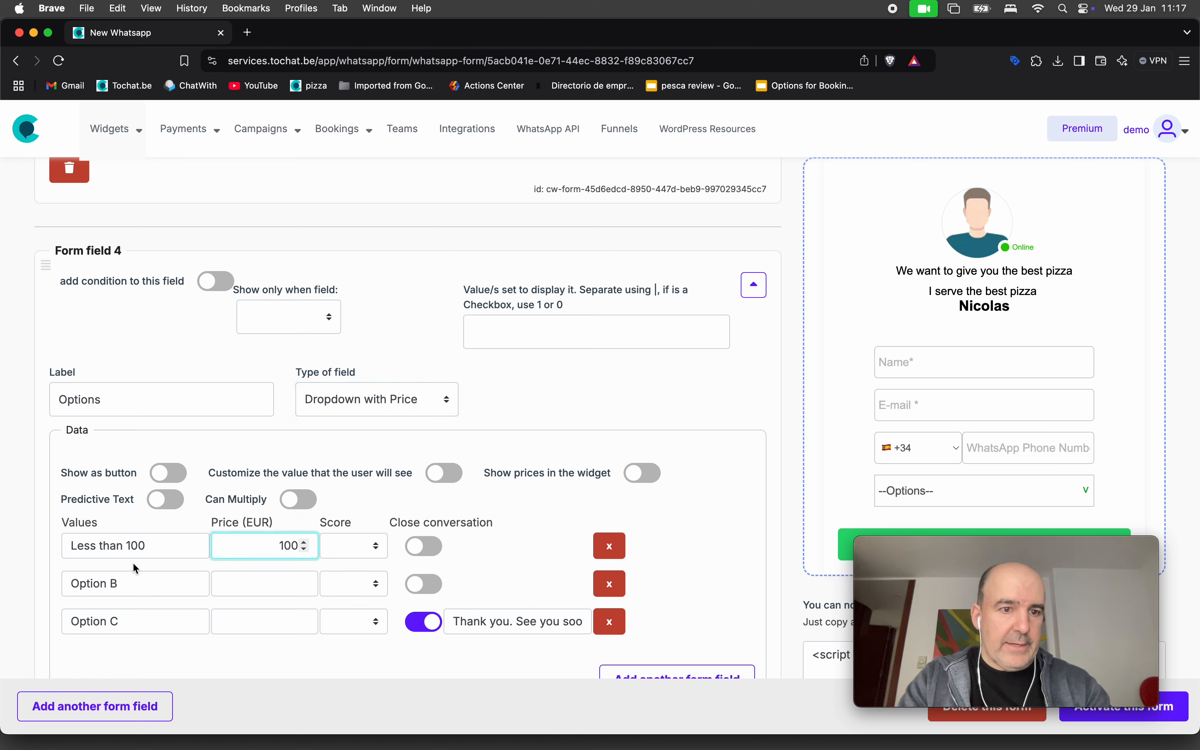
Finish the options as Less than 100 m2, From 100 to 300 m2 (200) and More than 300 m2 (300).
{"action": "triple_click", "coordinate": [135, 551]}
{"action": "triple_click", "coordinate": [134, 584]}
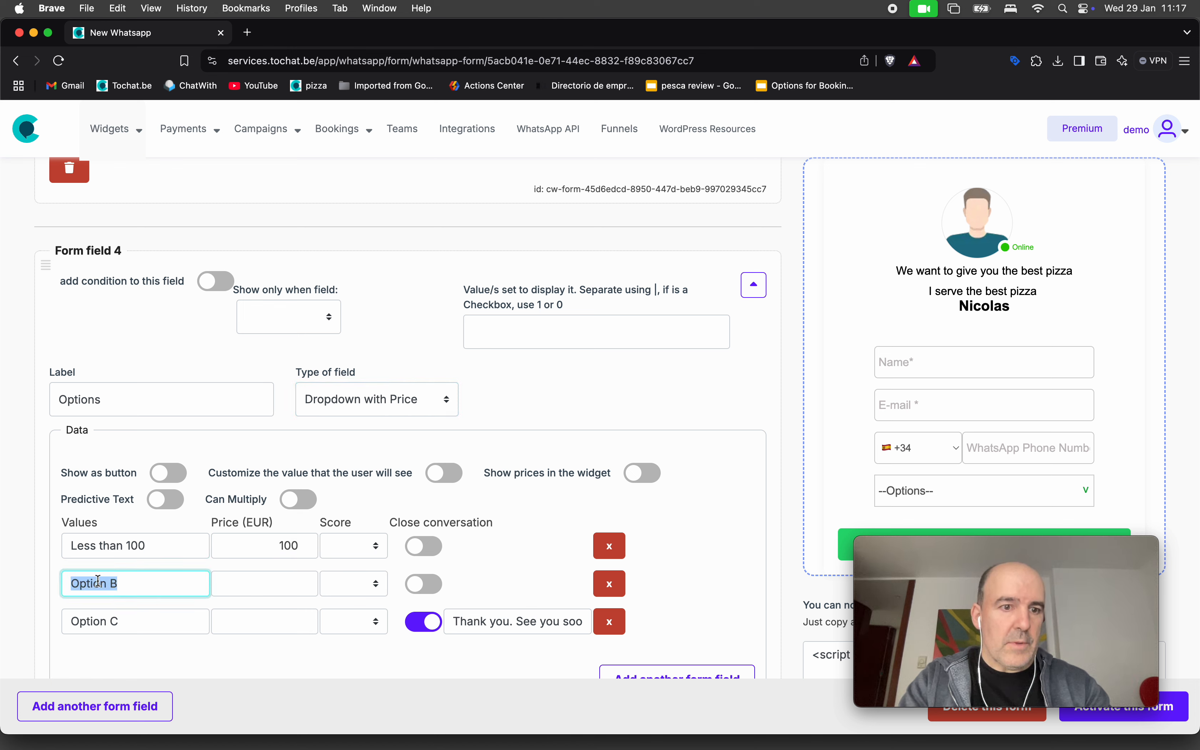
{"action": "type", "text": "From 100 to 300 m2"}
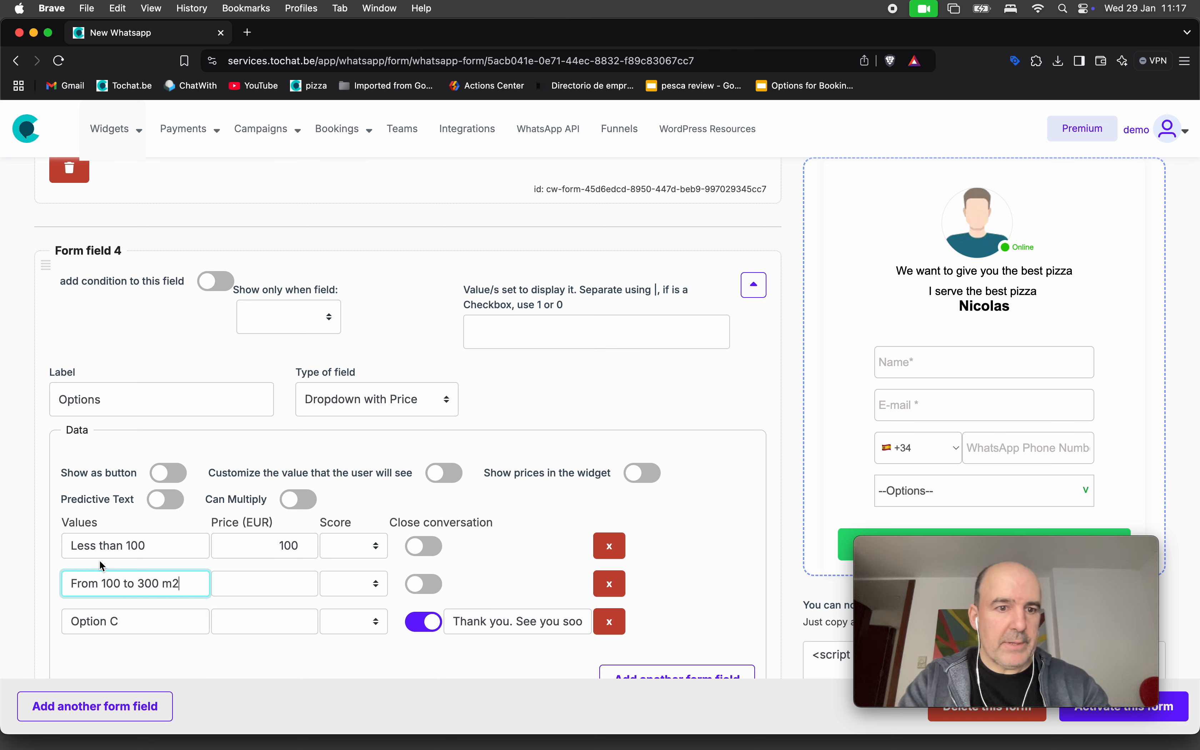
{"action": "left_click", "coordinate": [160, 545]}
{"action": "type", "text": "m2"}
{"action": "left_click", "coordinate": [278, 575]}
{"action": "type", "text": "200"}
{"action": "triple_click", "coordinate": [156, 612]}
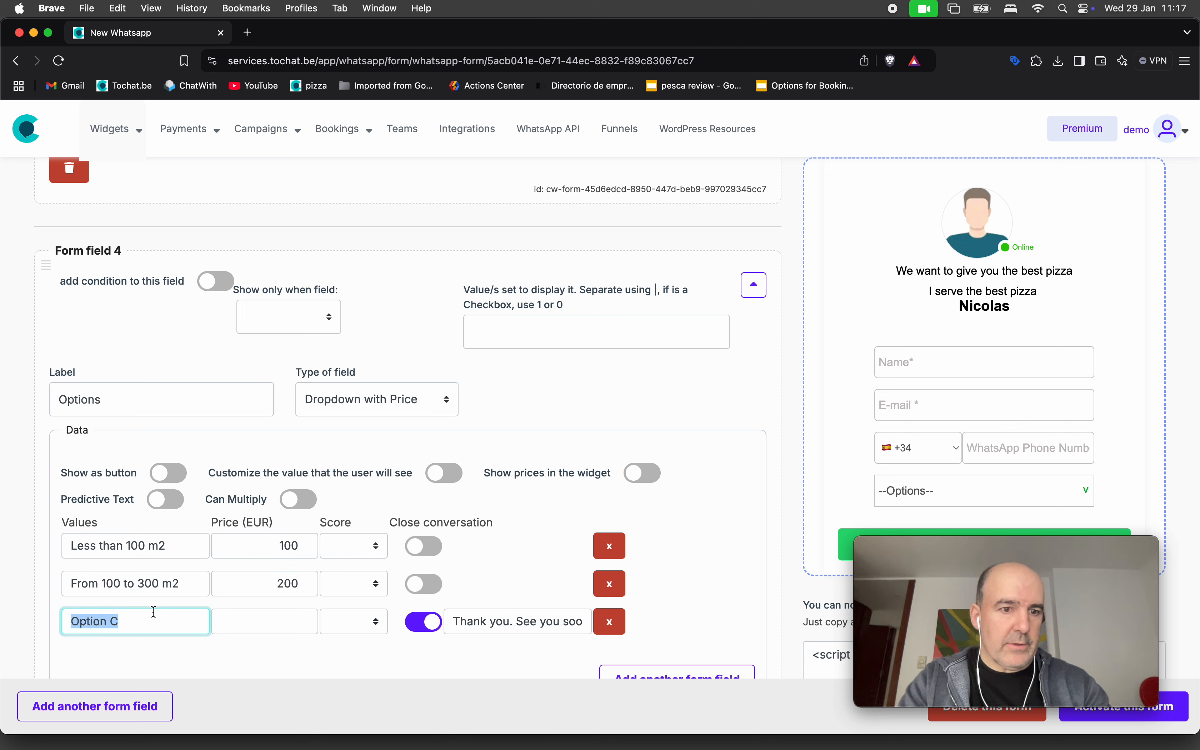
{"action": "type", "text": "More tha"}
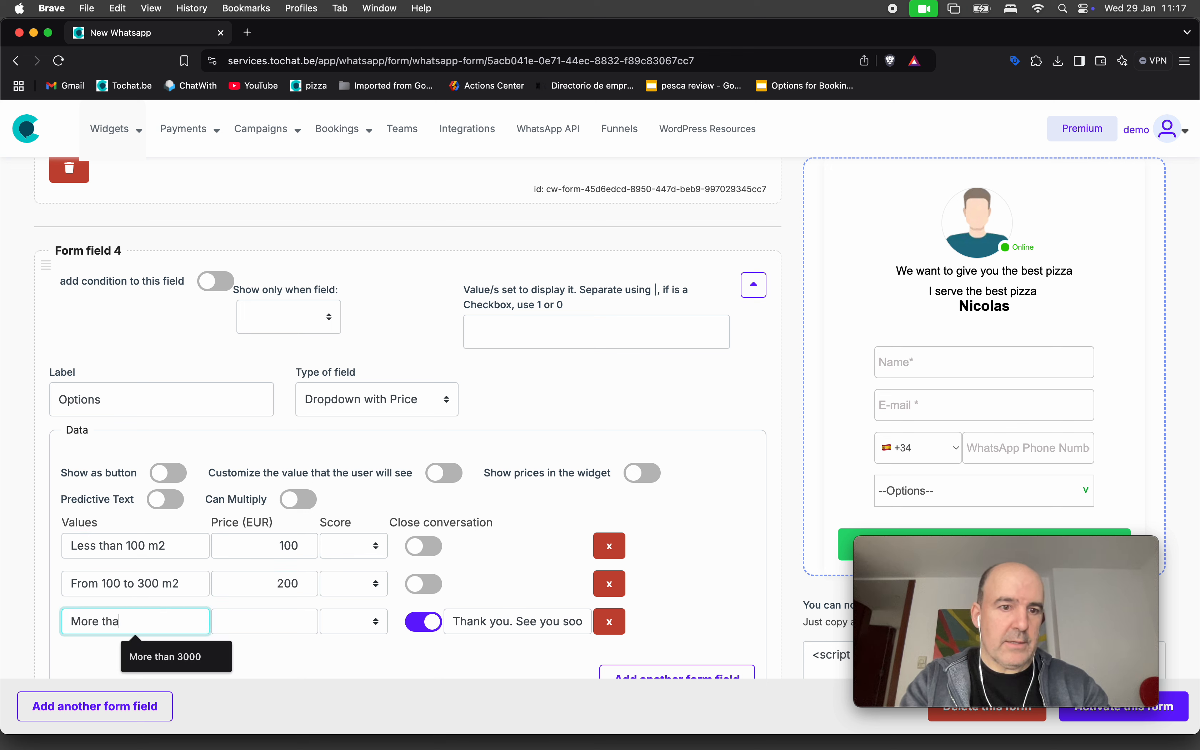
{"action": "type", "text": "n 300 m2"}
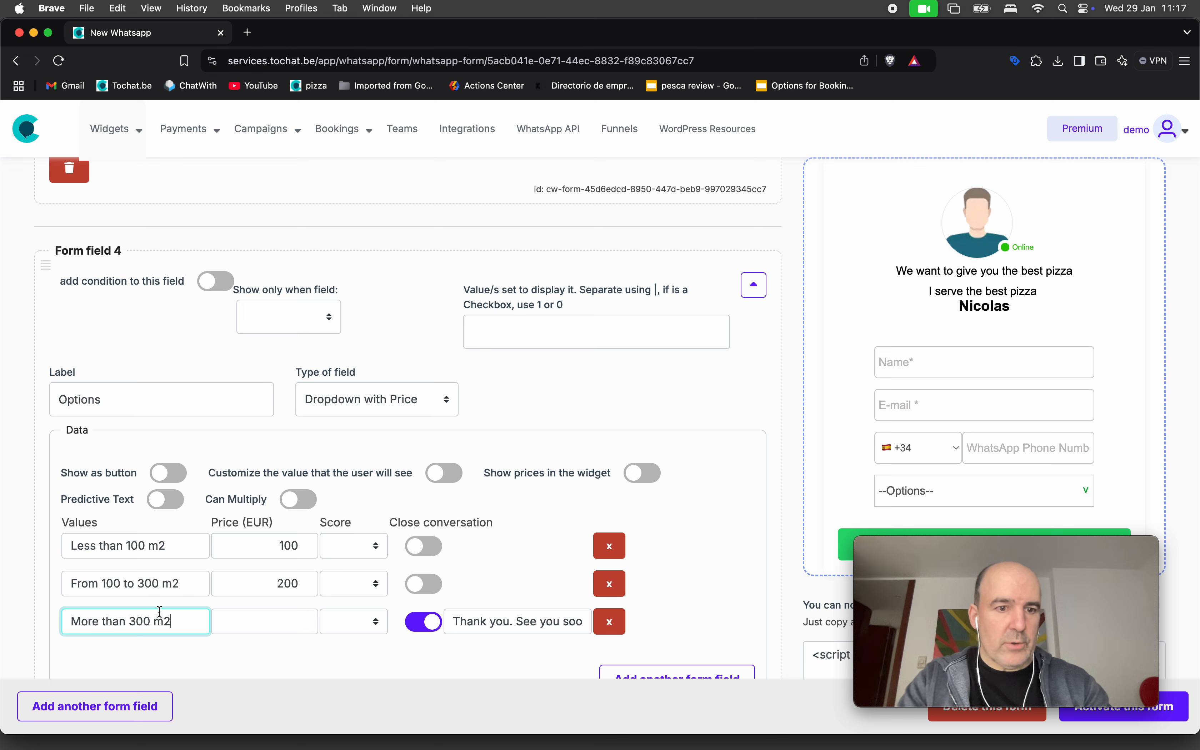
{"action": "left_click", "coordinate": [257, 624]}
{"action": "type", "text": "300"}
{"action": "left_click", "coordinate": [279, 652]}
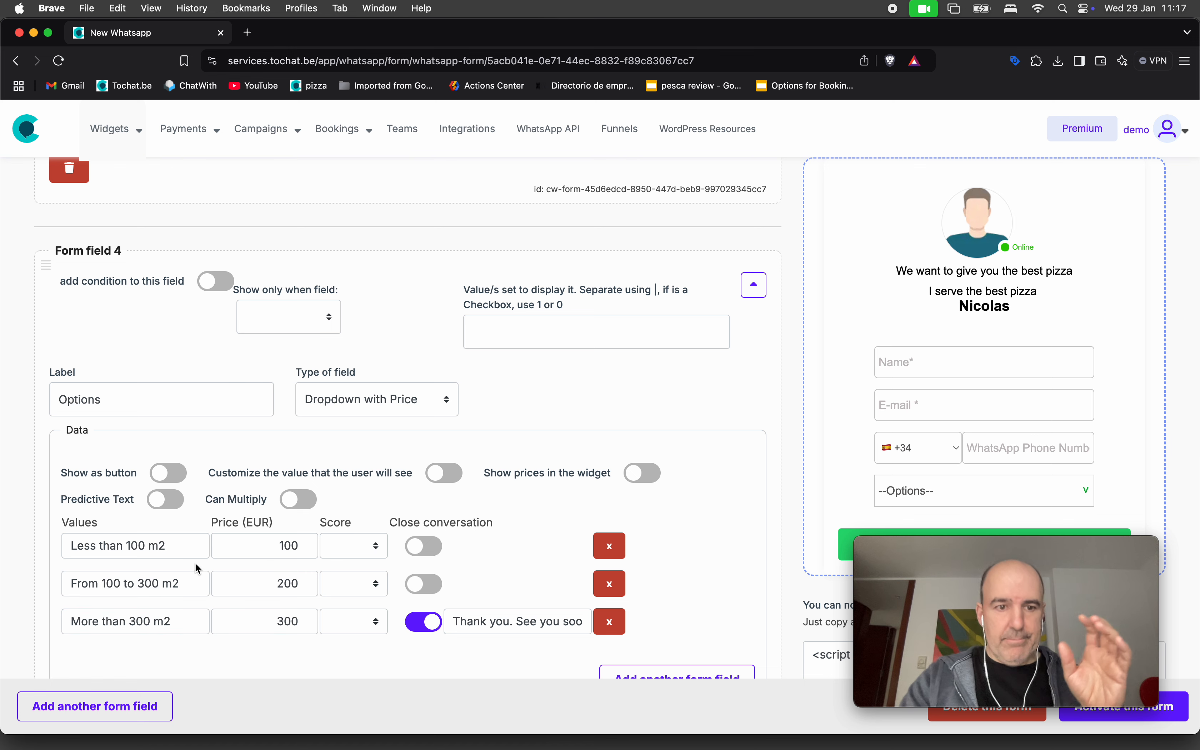
Turn on 'Show as button' and 'Show prices in the widget', then activate the form.
{"action": "scroll", "coordinate": [178, 593], "scroll_direction": "down", "scroll_amount": 3}
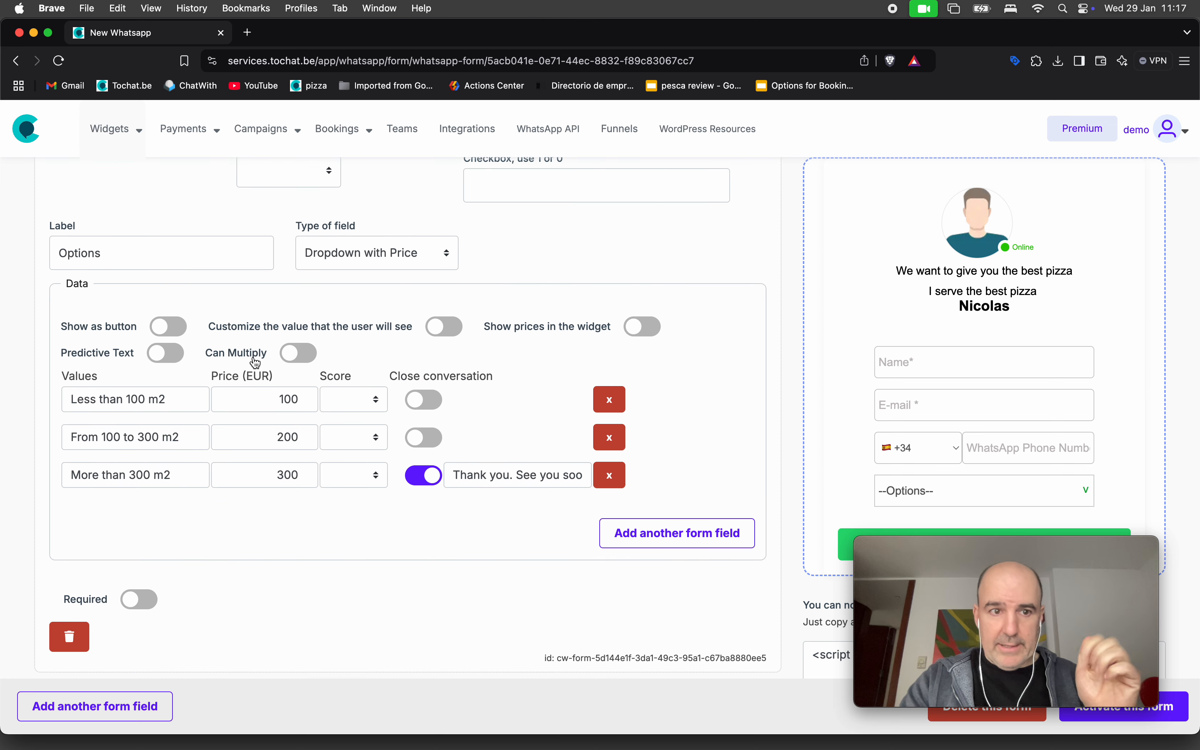
{"action": "left_click", "coordinate": [173, 326]}
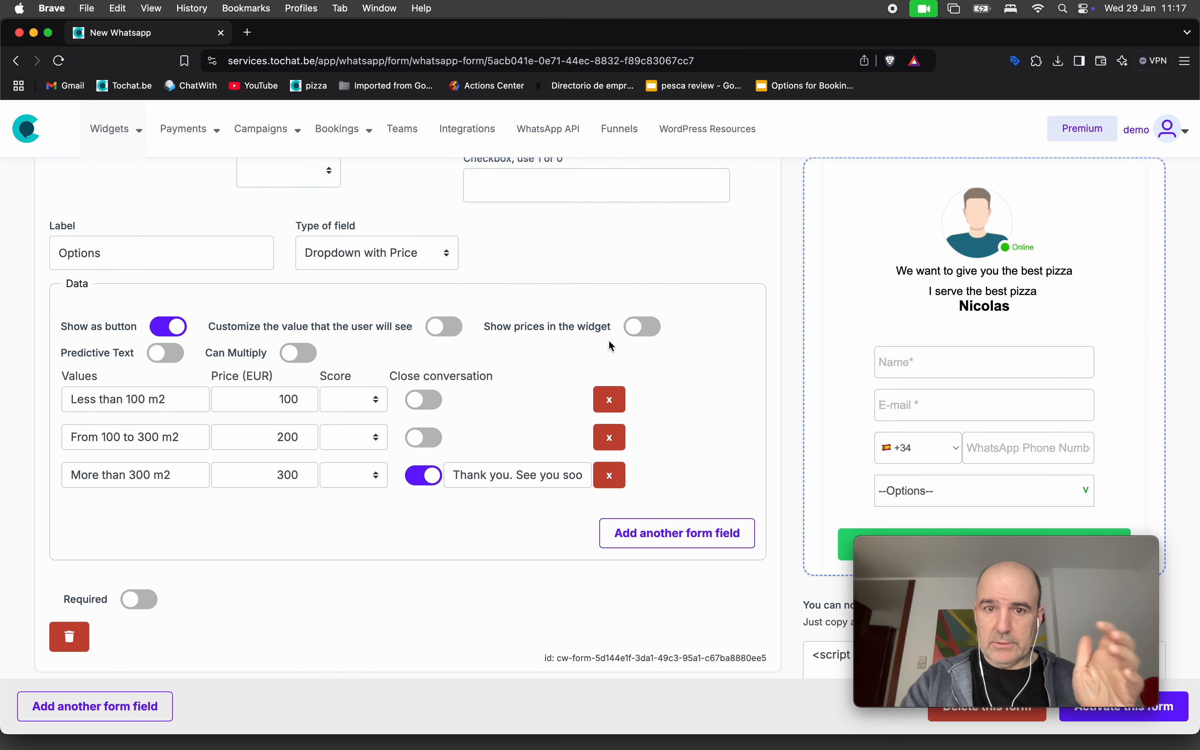
{"action": "left_click", "coordinate": [643, 326]}
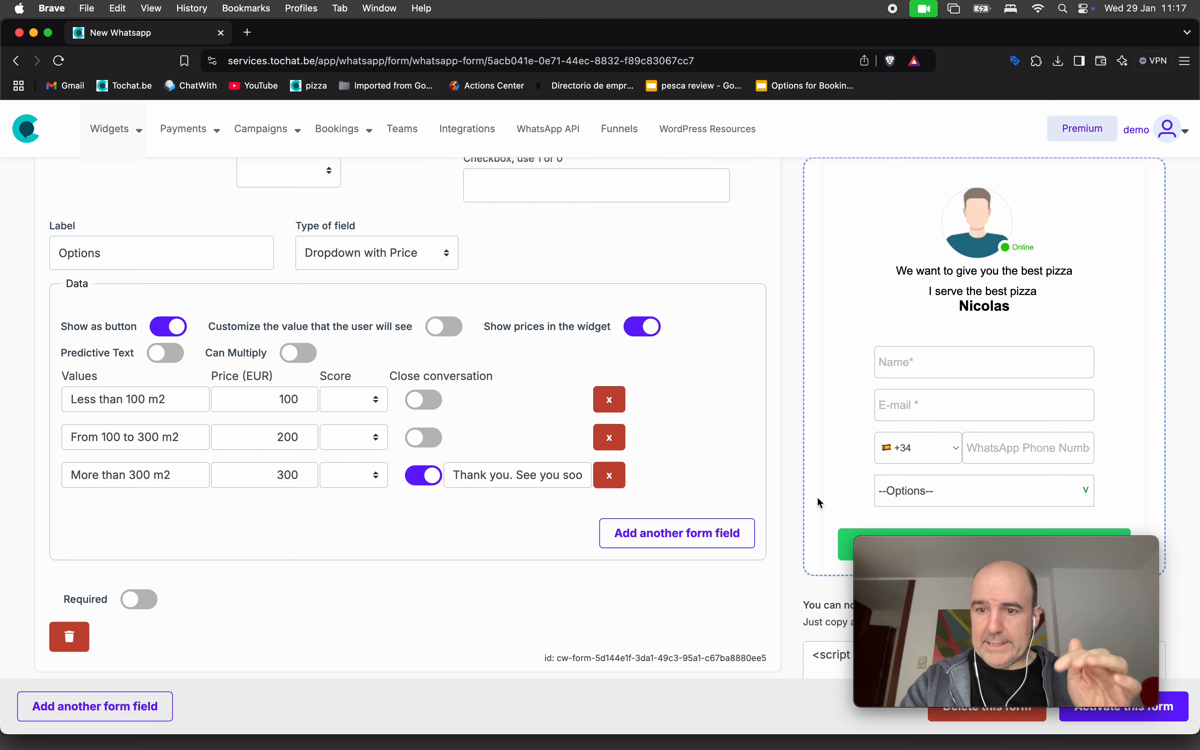
{"action": "scroll", "coordinate": [818, 497], "scroll_direction": "down", "scroll_amount": 1}
{"action": "left_click_drag", "start_coordinate": [1061, 547], "coordinate": [1052, 64]}
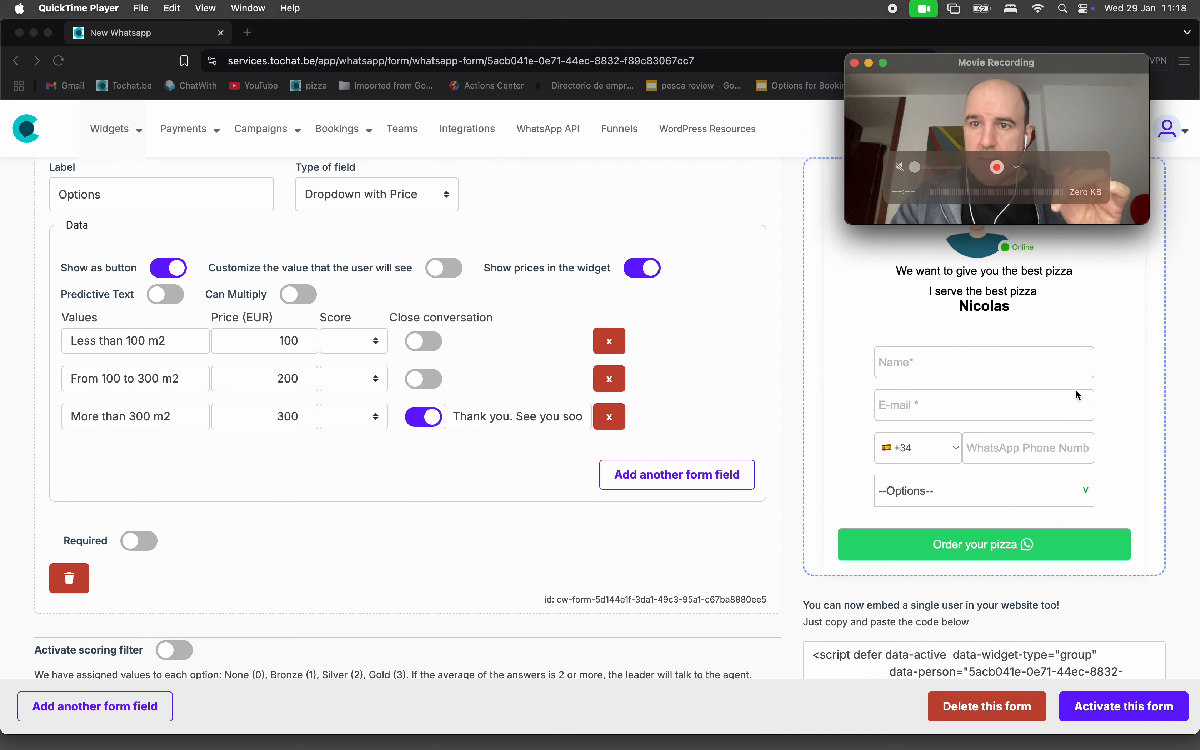
{"action": "left_click", "coordinate": [1140, 715]}
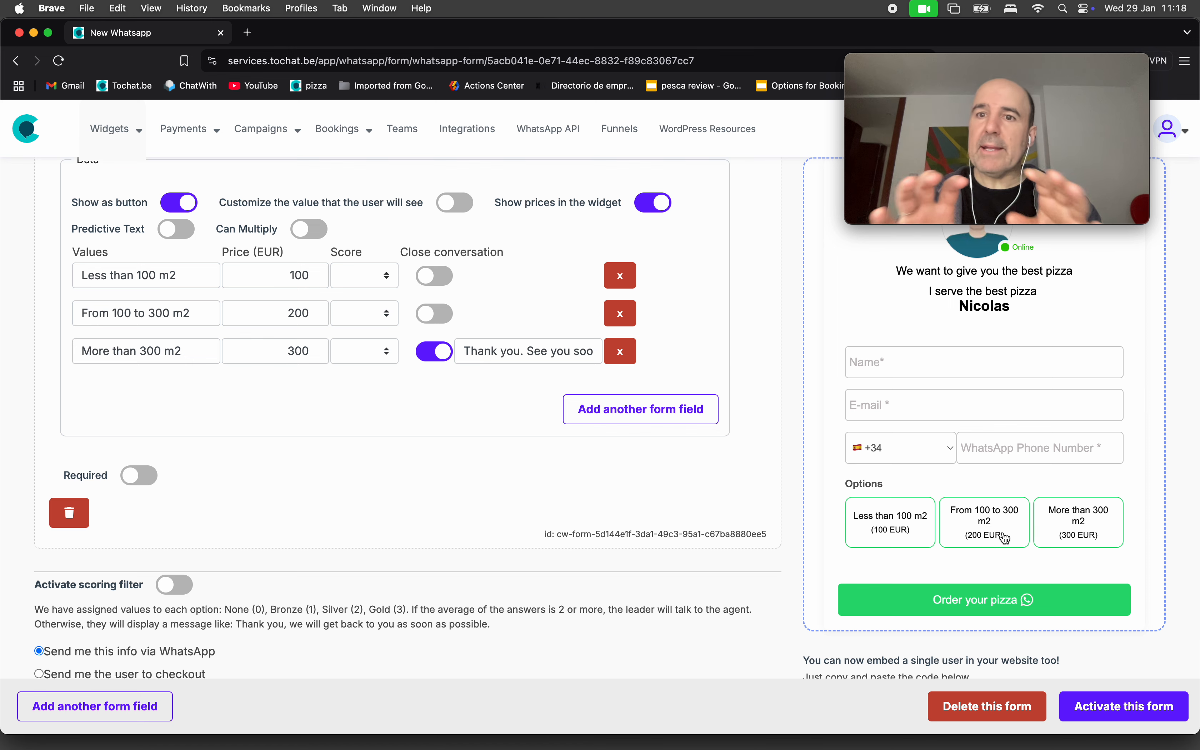
Try the priced square-metre buttons in the widget preview.
{"action": "left_click", "coordinate": [865, 522]}
{"action": "left_click", "coordinate": [952, 522]}
{"action": "left_click", "coordinate": [910, 527]}
{"action": "double_click", "coordinate": [972, 525]}
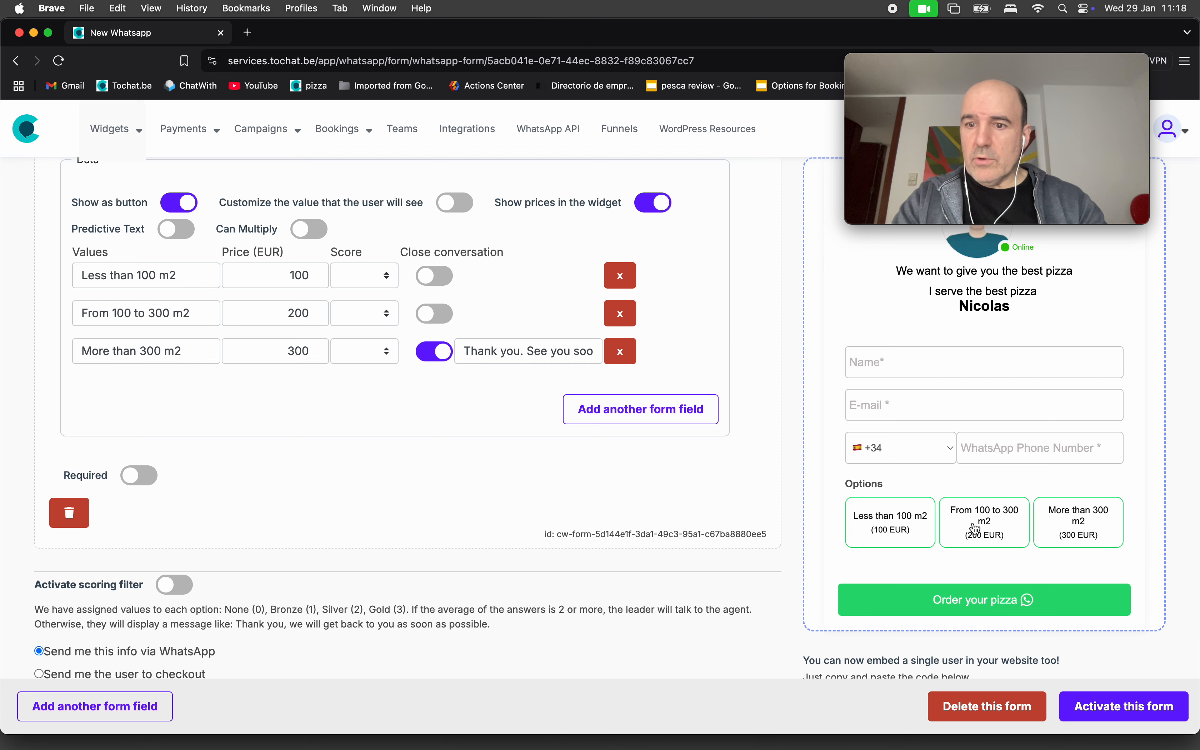
{"action": "scroll", "coordinate": [676, 459], "scroll_direction": "up", "scroll_amount": 3}
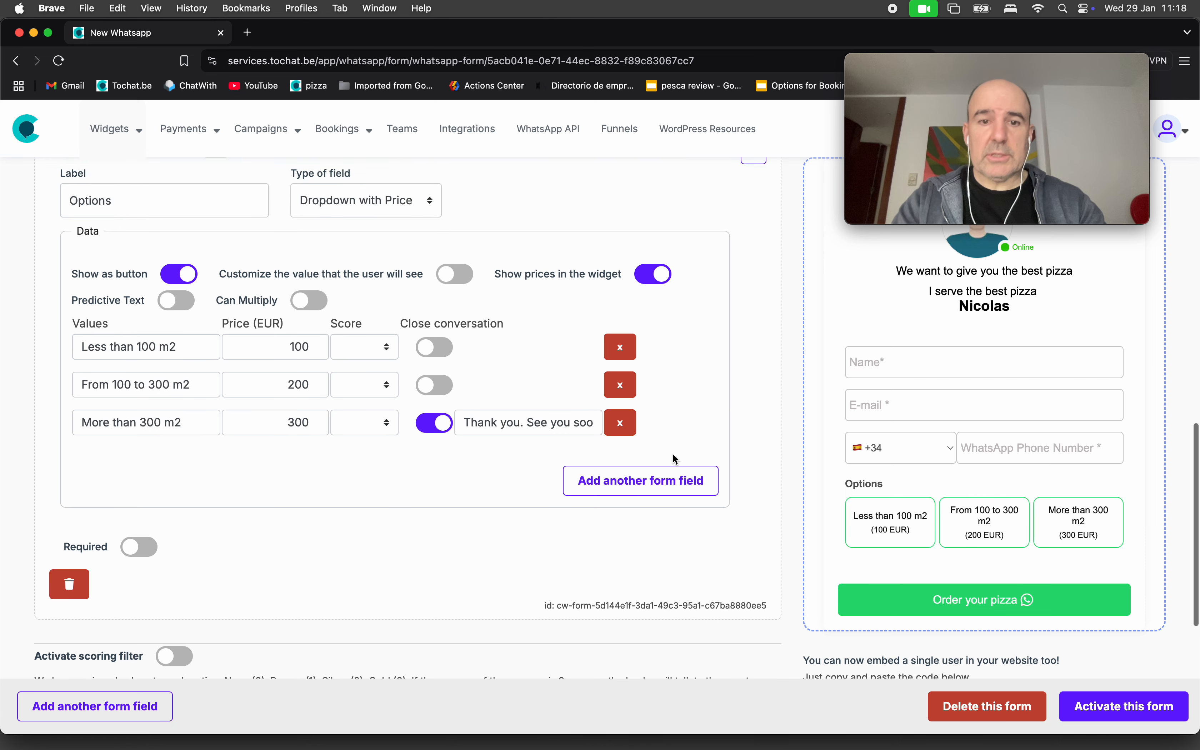
{"action": "scroll", "coordinate": [324, 476], "scroll_direction": "down", "scroll_amount": 3}
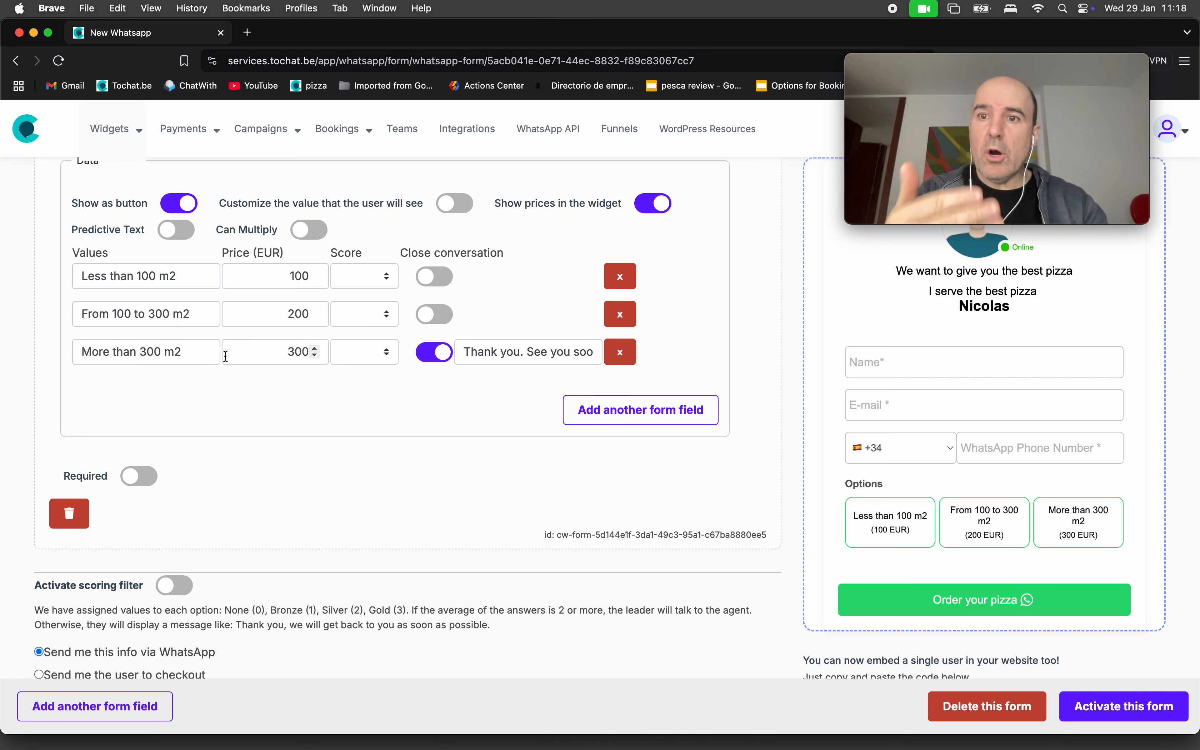
{"action": "scroll", "coordinate": [74, 426], "scroll_direction": "down", "scroll_amount": 3}
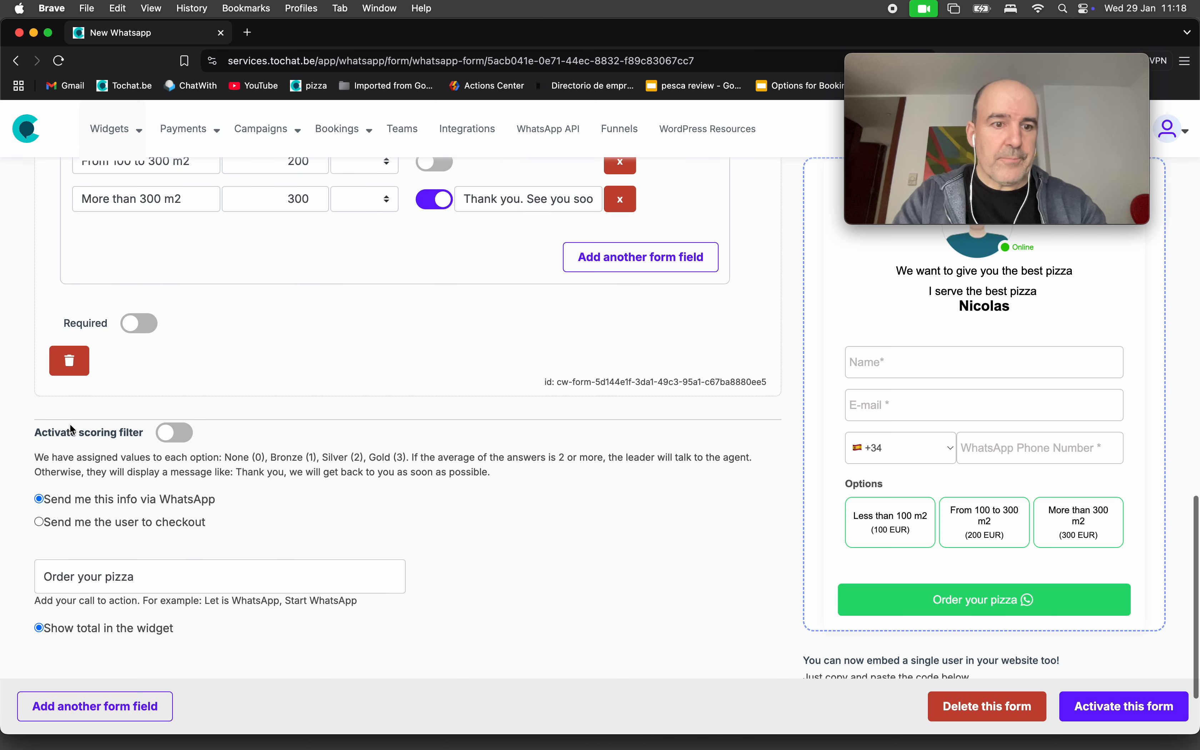
Add a fifth form field as a Checkbox labelled 'Do you want insurance?'.
{"action": "left_click", "coordinate": [109, 707]}
{"action": "scroll", "coordinate": [303, 539], "scroll_direction": "down", "scroll_amount": 2}
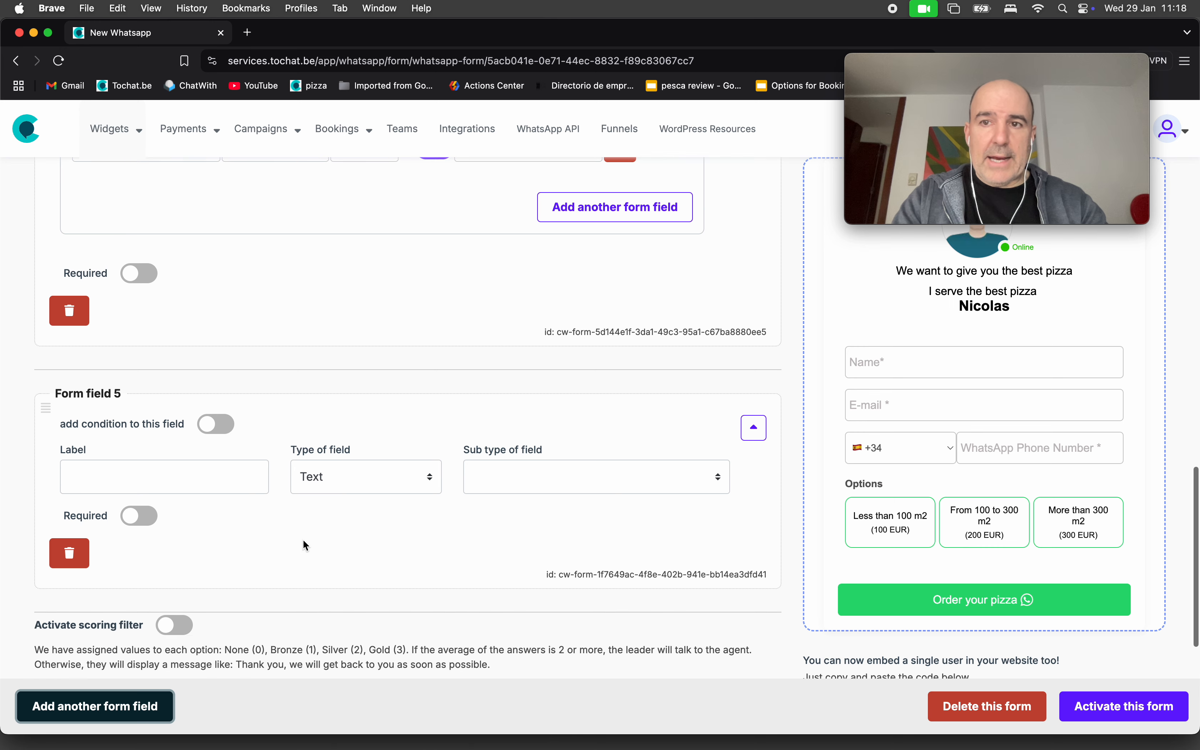
{"action": "left_click", "coordinate": [335, 451]}
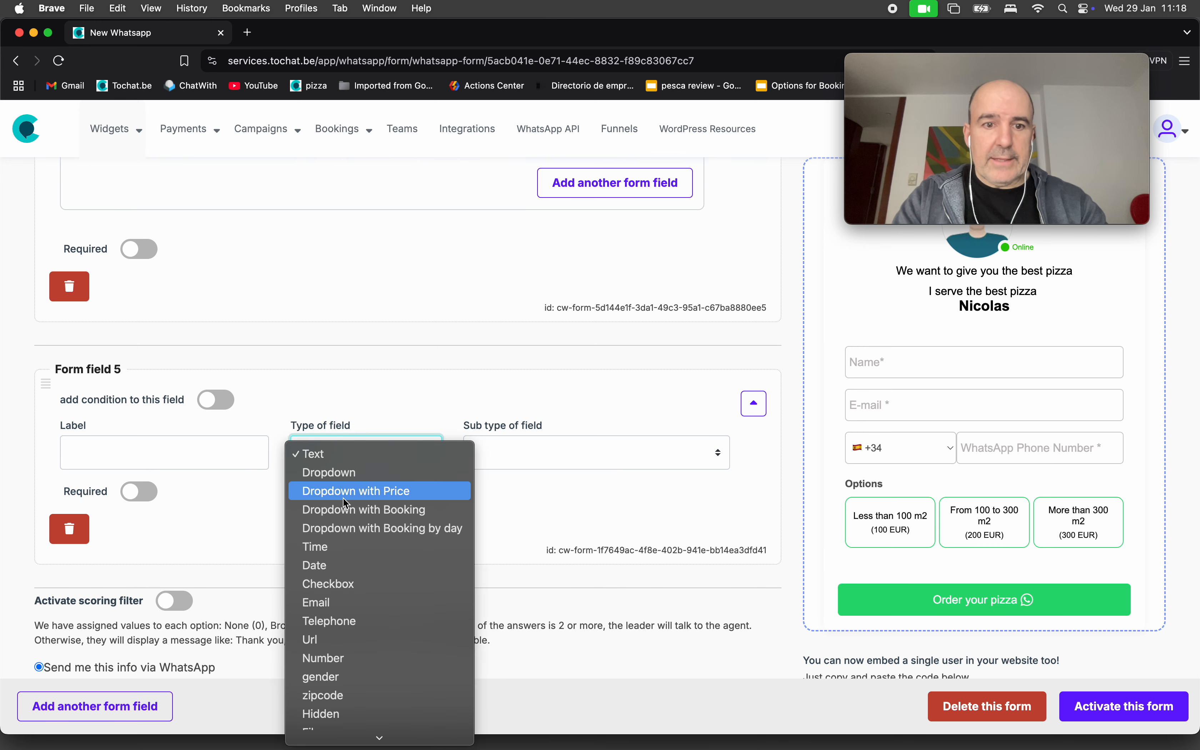
{"action": "left_click", "coordinate": [375, 587]}
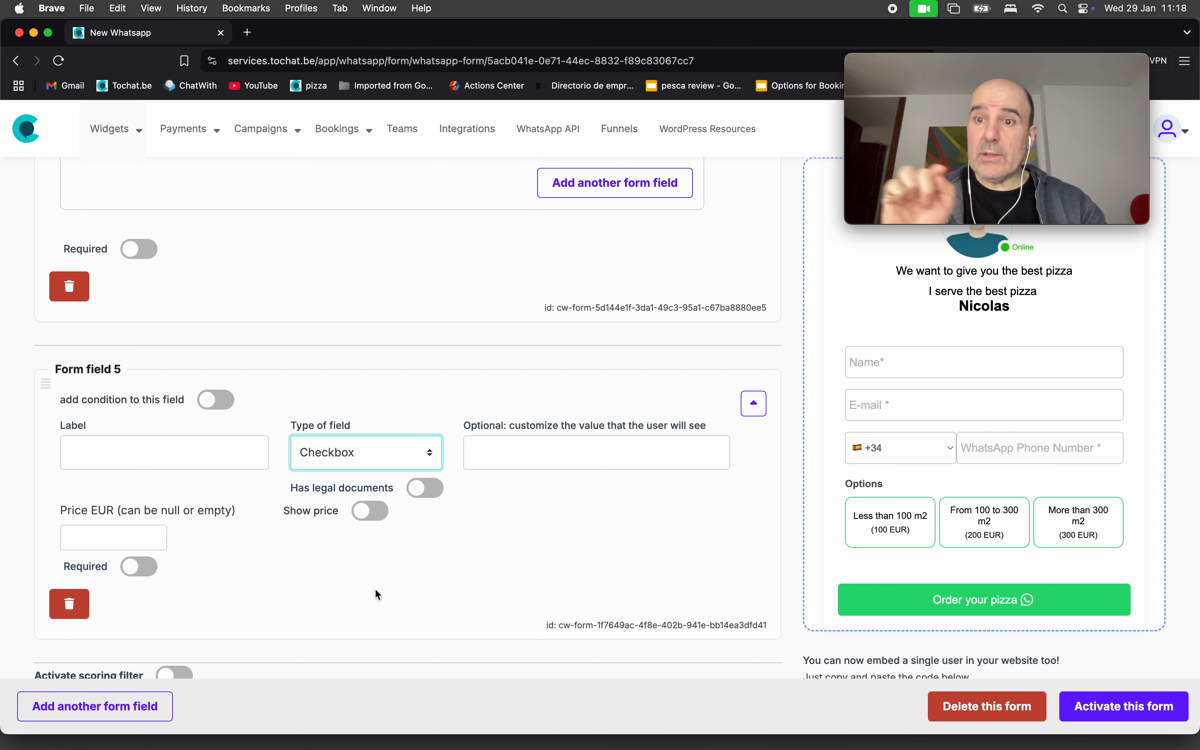
{"action": "left_click", "coordinate": [163, 455]}
{"action": "type", "text": "Do you"}
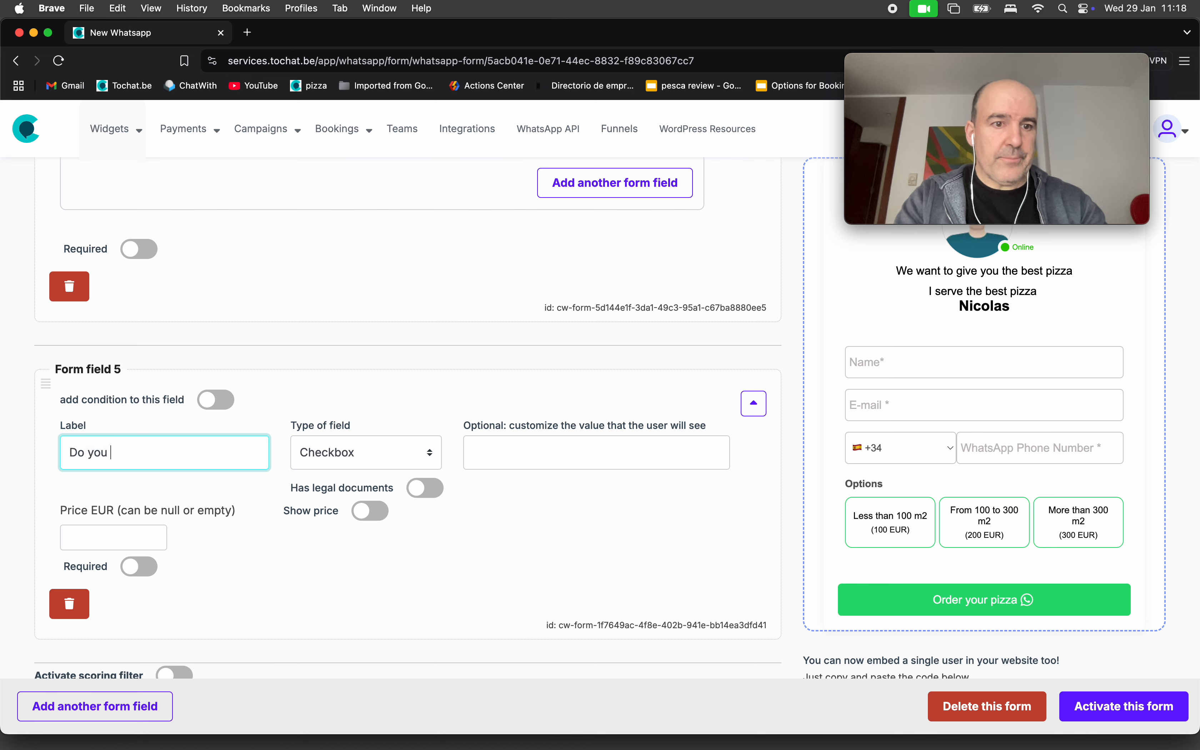
{"action": "type", "text": " wna"}
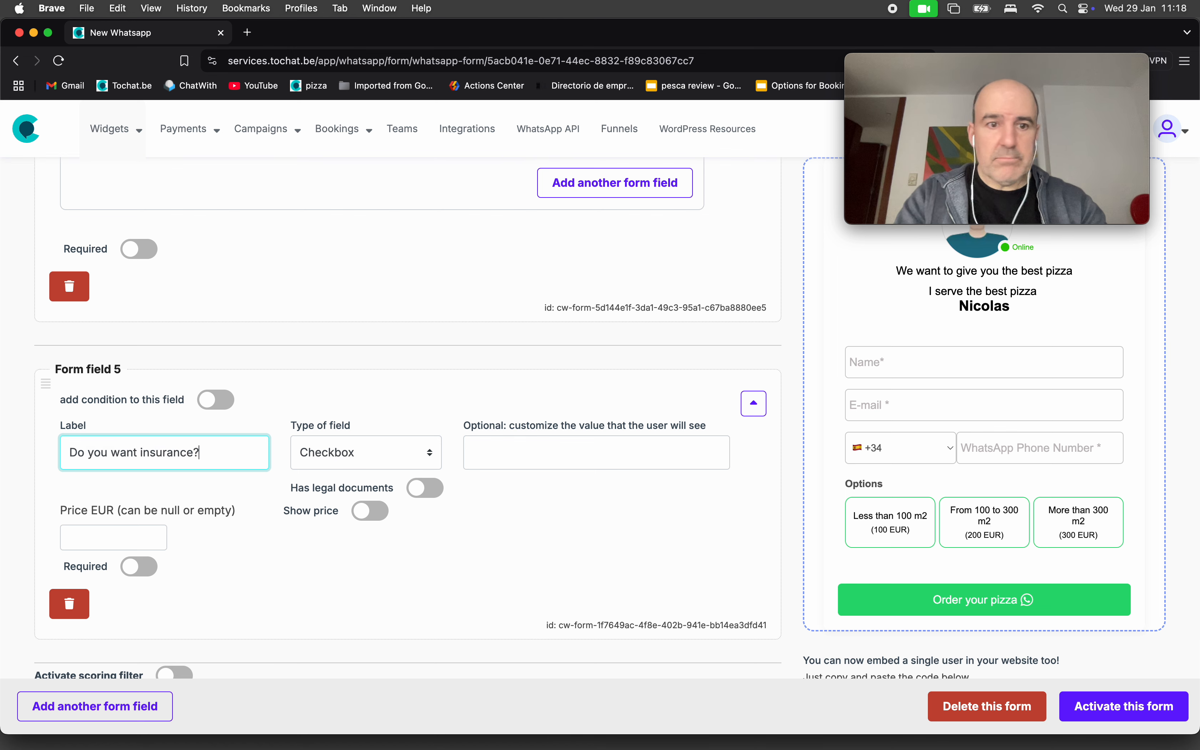
Show the insurance checkbox's price at 100 EUR, leaving the field optional.
{"action": "left_click", "coordinate": [364, 514]}
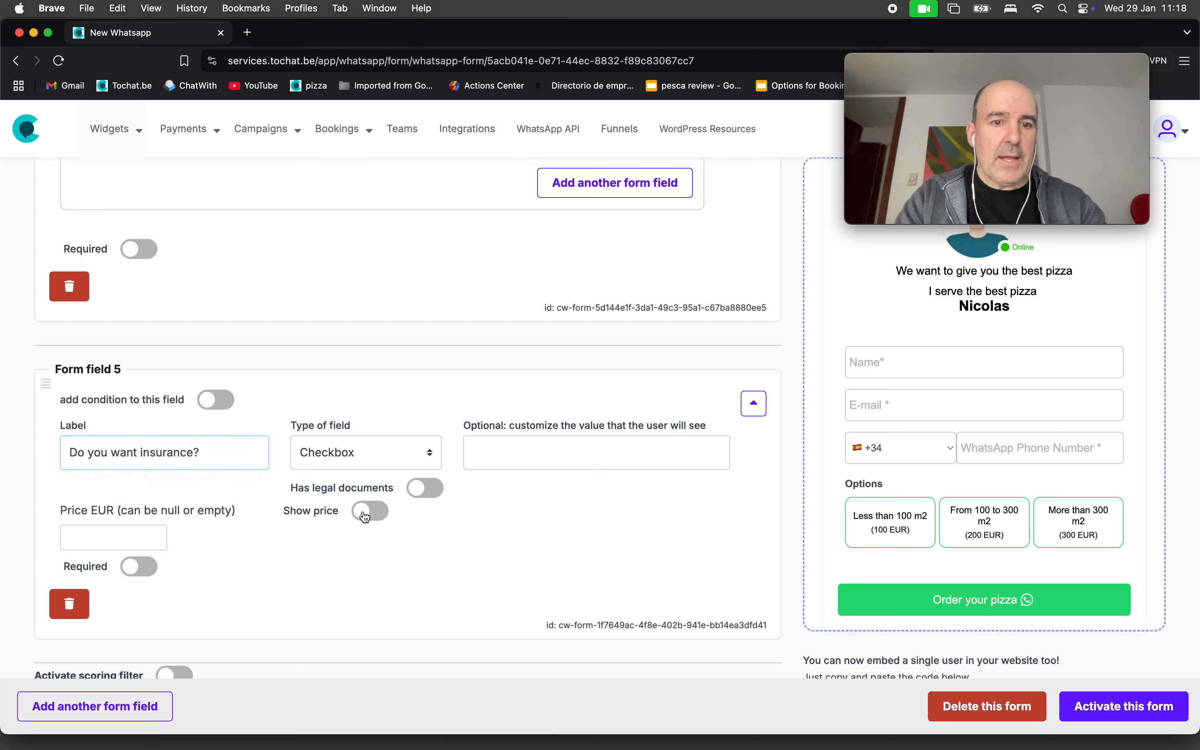
{"action": "left_click", "coordinate": [132, 538]}
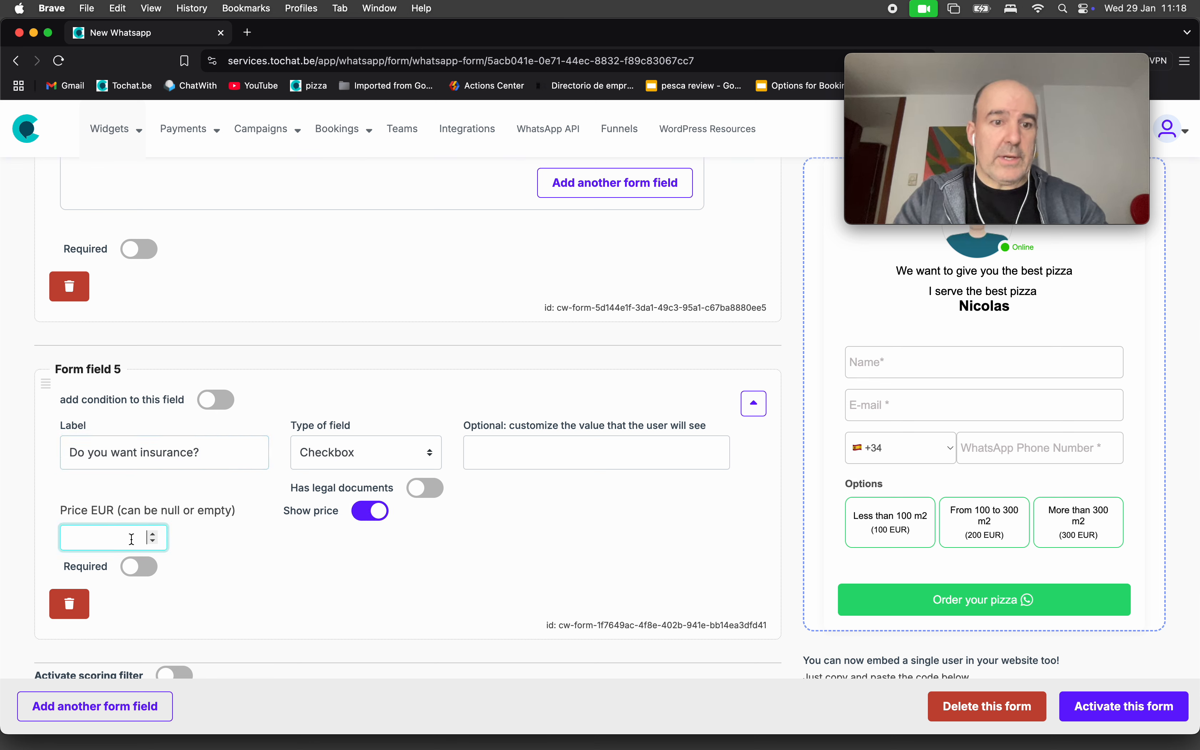
{"action": "type", "text": "100"}
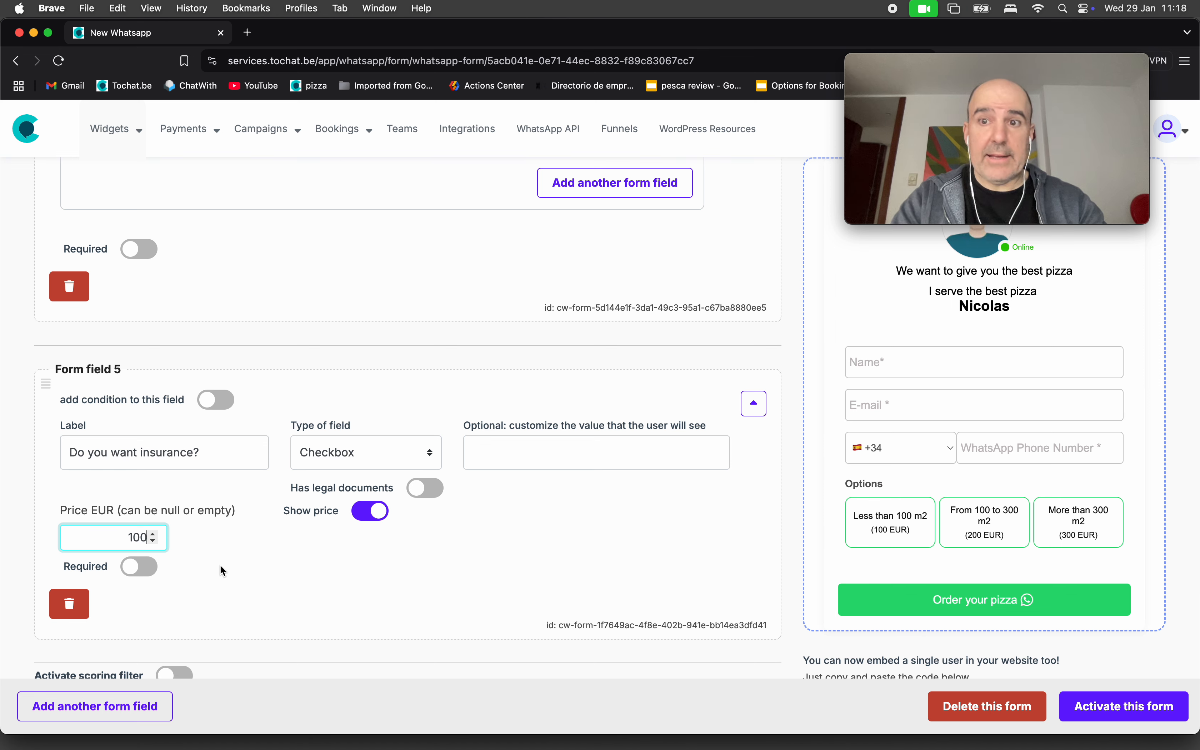
{"action": "left_click", "coordinate": [146, 569]}
{"action": "left_click", "coordinate": [144, 569]}
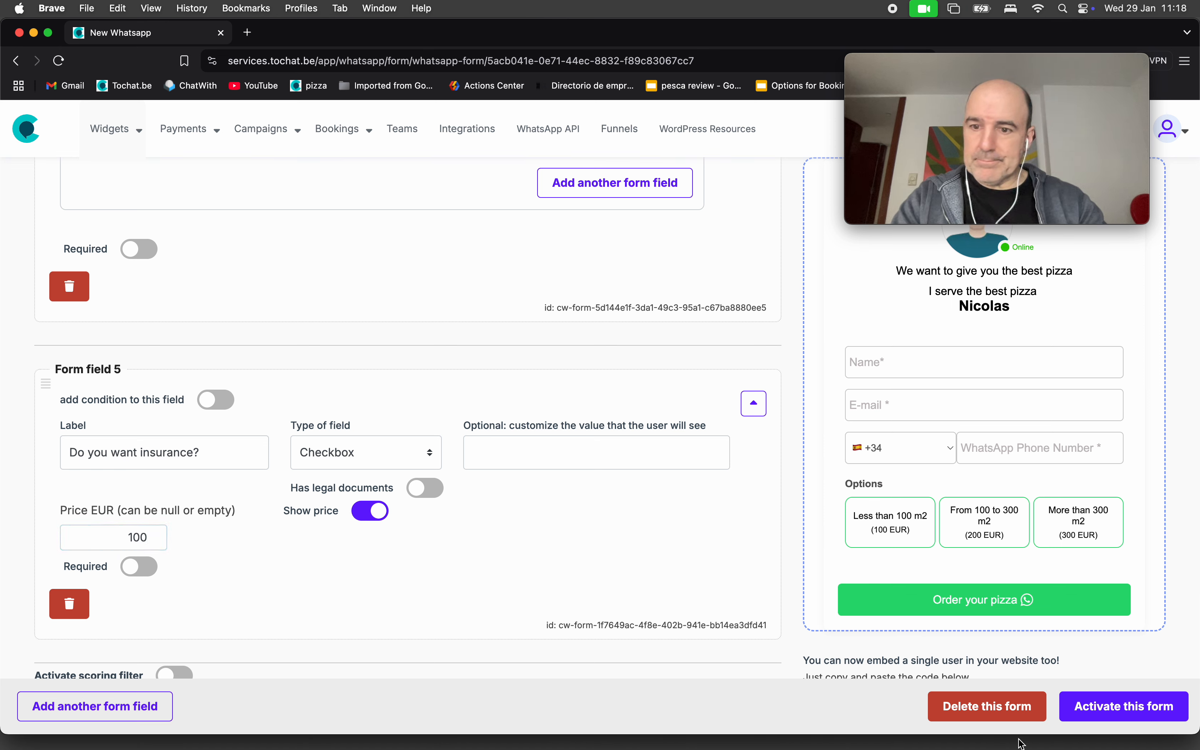
Activate the form with the 100 EUR insurance checkbox, then add a blank sixth field.
{"action": "left_click", "coordinate": [1100, 710]}
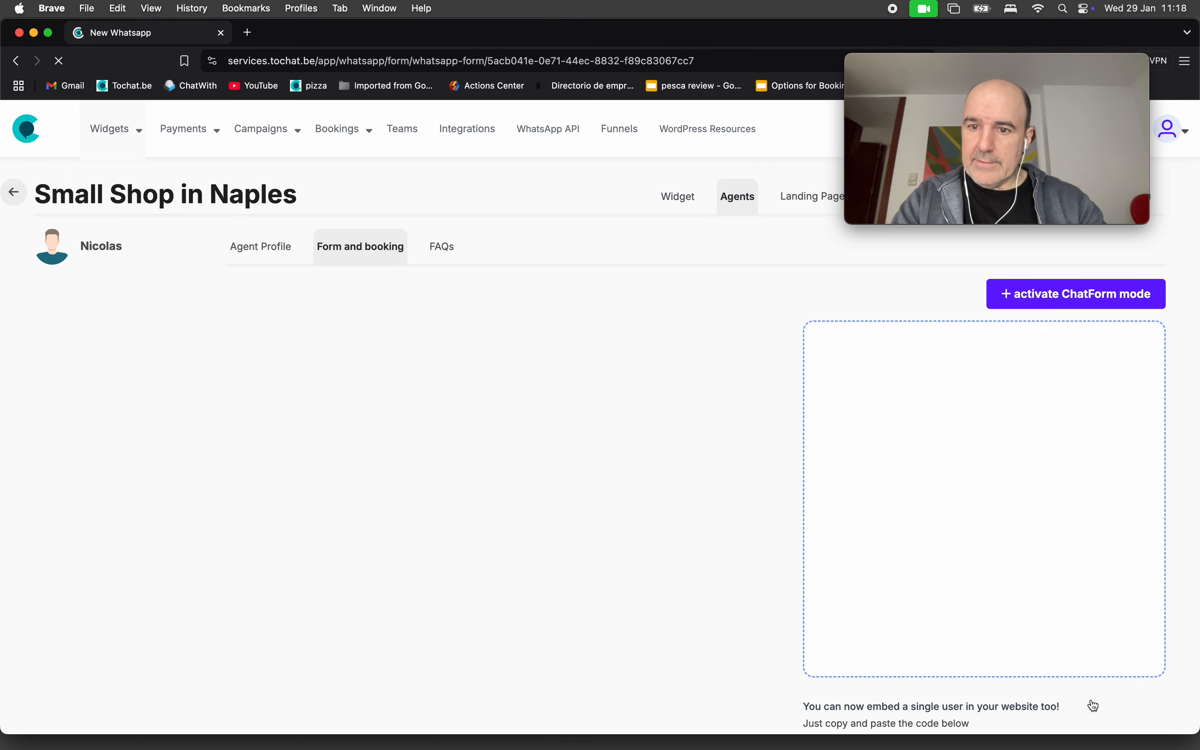
{"action": "scroll", "coordinate": [886, 537], "scroll_direction": "down", "scroll_amount": 3}
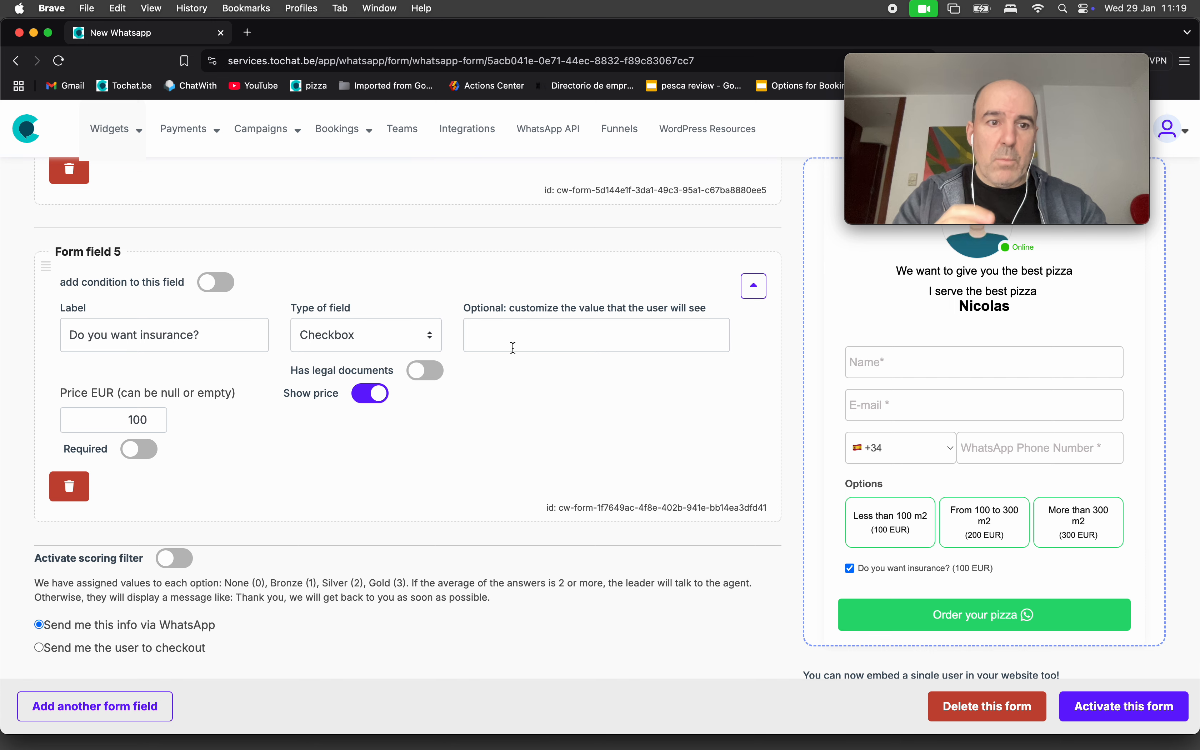
{"action": "scroll", "coordinate": [322, 412], "scroll_direction": "down", "scroll_amount": 3}
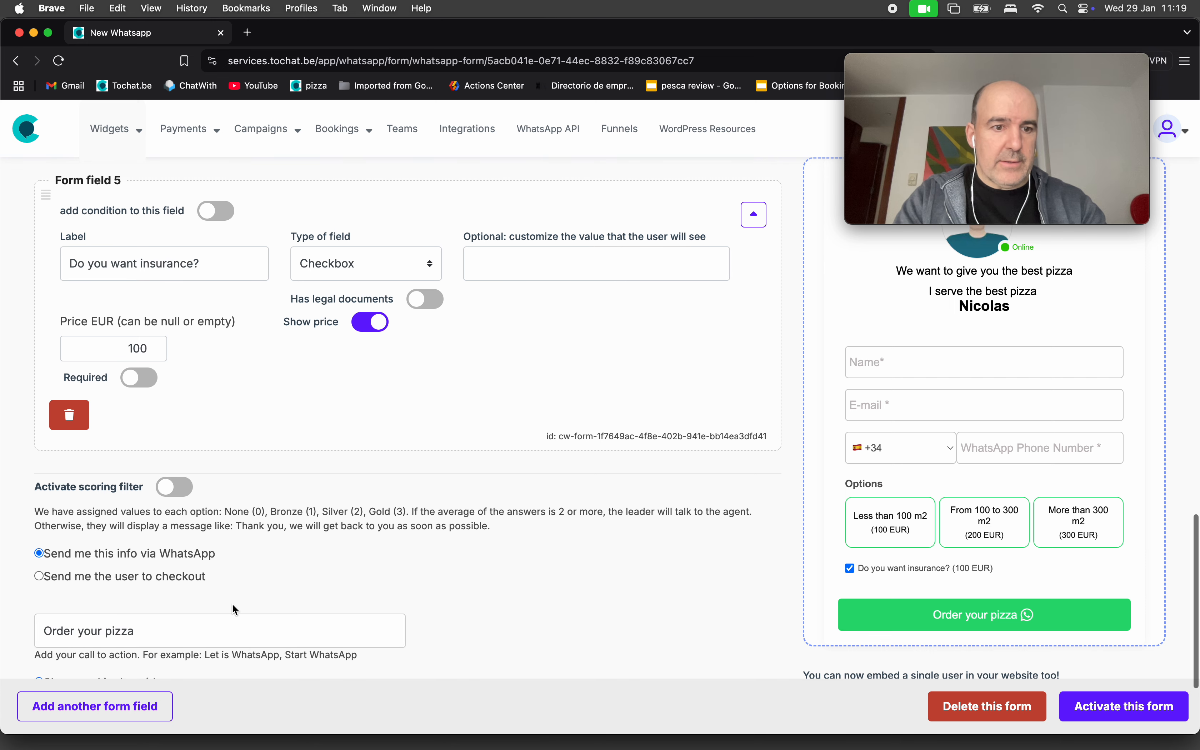
{"action": "left_click", "coordinate": [144, 707]}
Make field 6 an Insurance help text: 'We offer an insurance that covers any issues with your house.'.
{"action": "scroll", "coordinate": [258, 546], "scroll_direction": "down", "scroll_amount": 4}
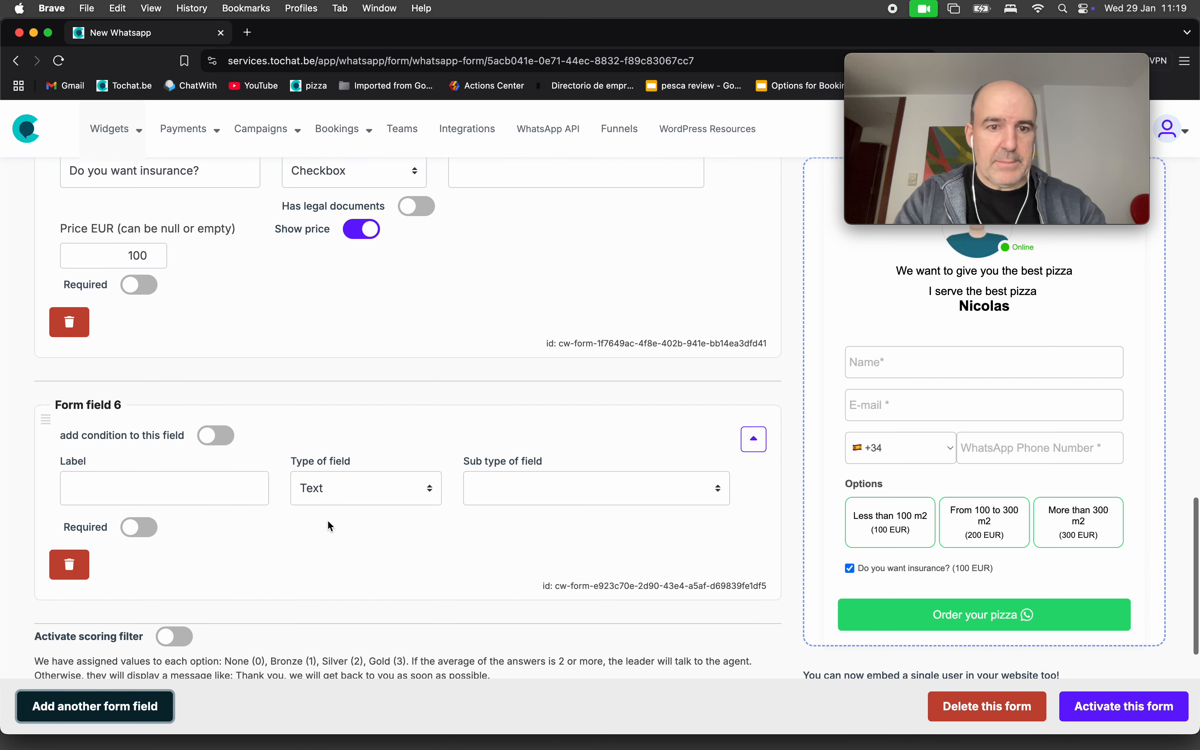
{"action": "left_click", "coordinate": [329, 488]}
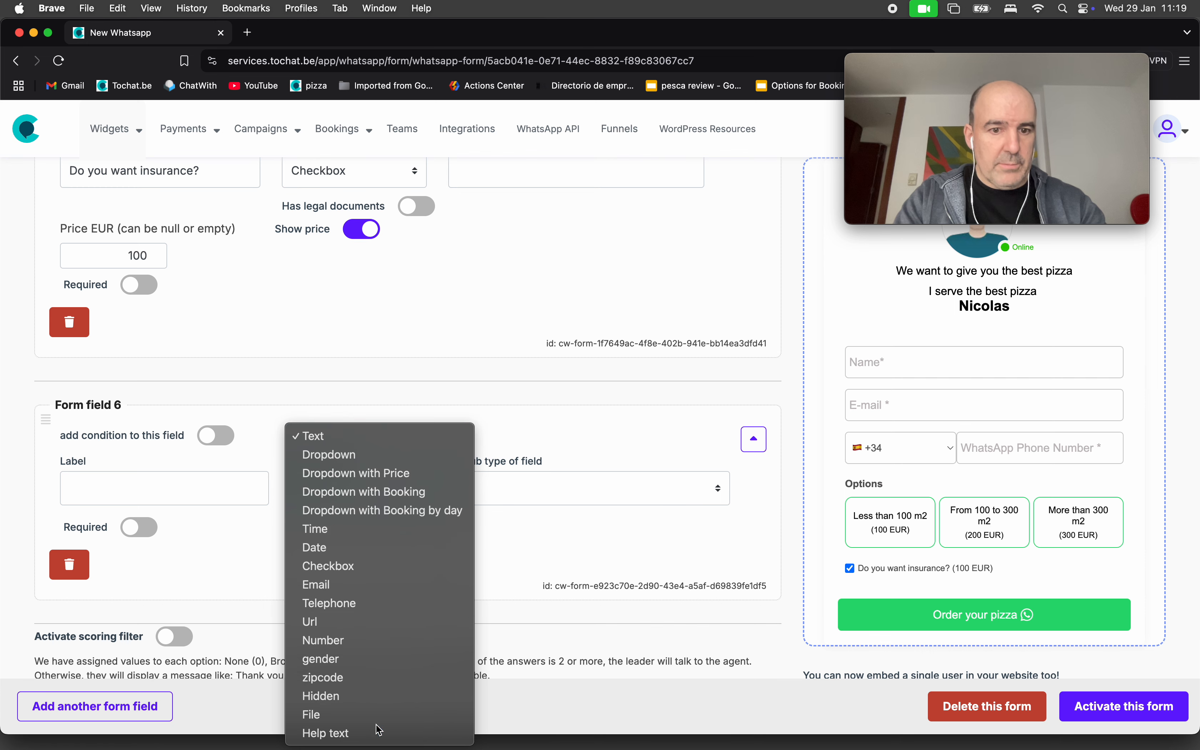
{"action": "left_click", "coordinate": [380, 729]}
{"action": "left_click", "coordinate": [161, 488]}
{"action": "type", "text": "Insur"}
{"action": "type", "text": "ante"}
{"action": "type", "text": "e"}
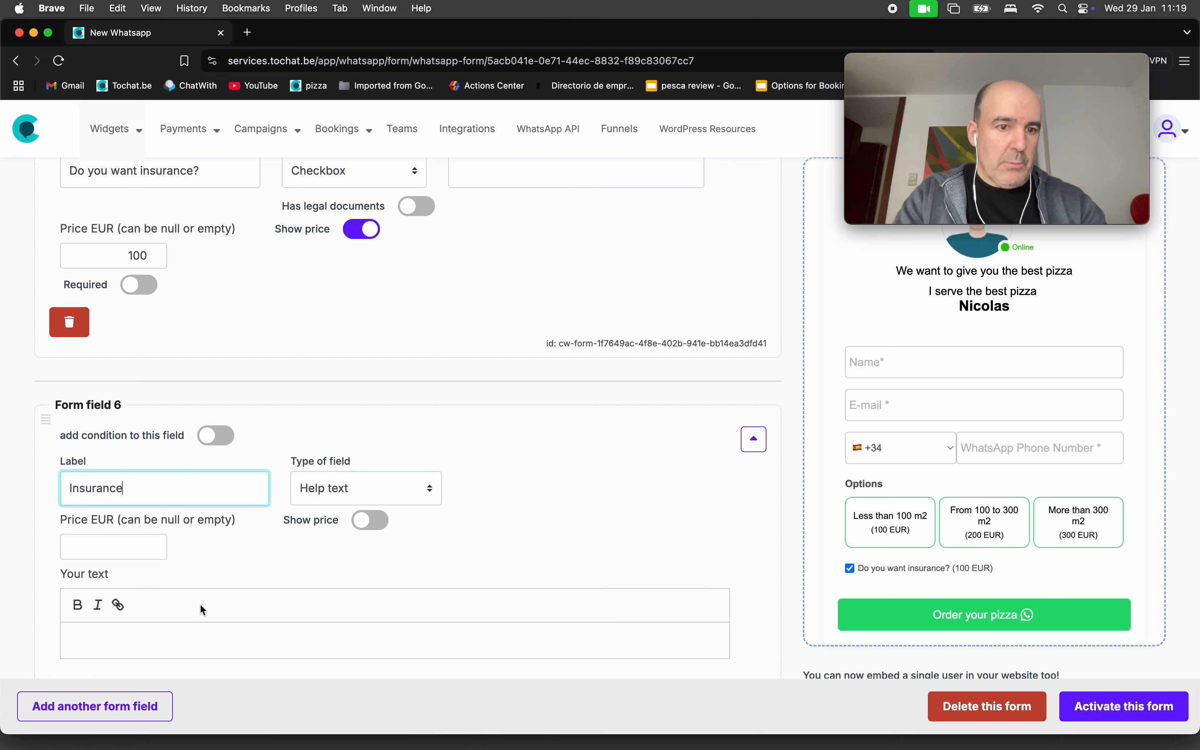
{"action": "left_click", "coordinate": [201, 652]}
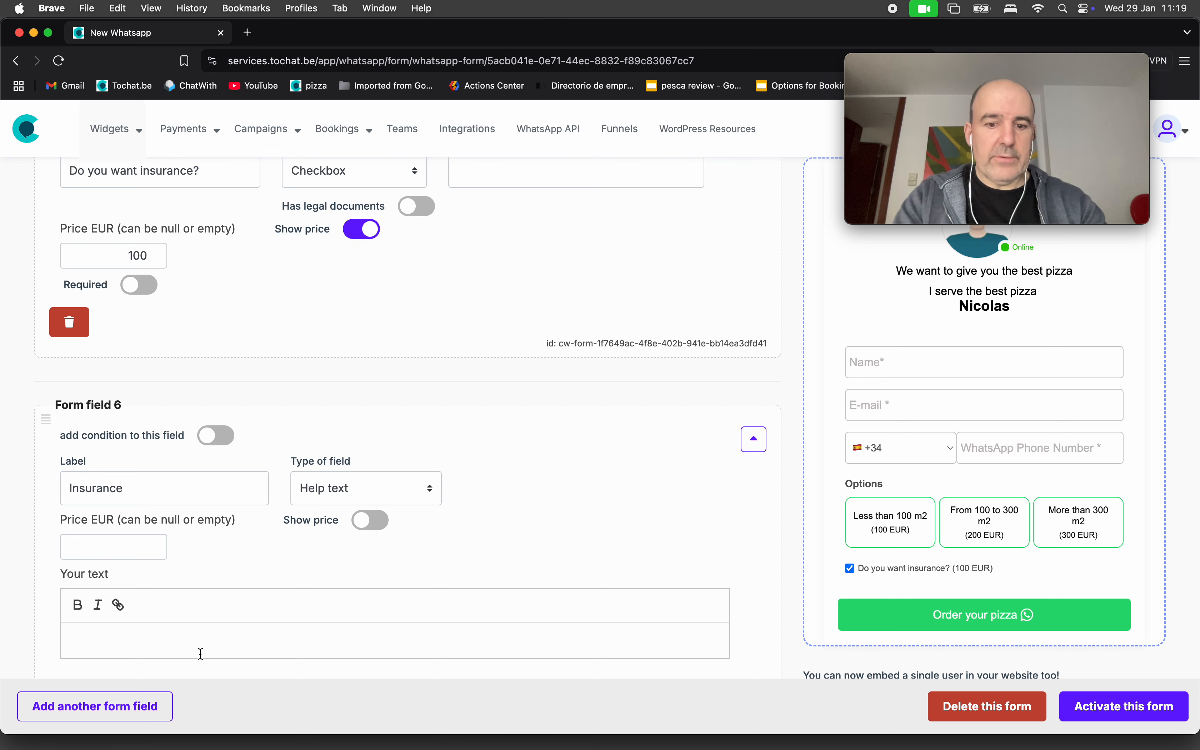
{"action": "type", "text": "We offer an insurance that covers an"}
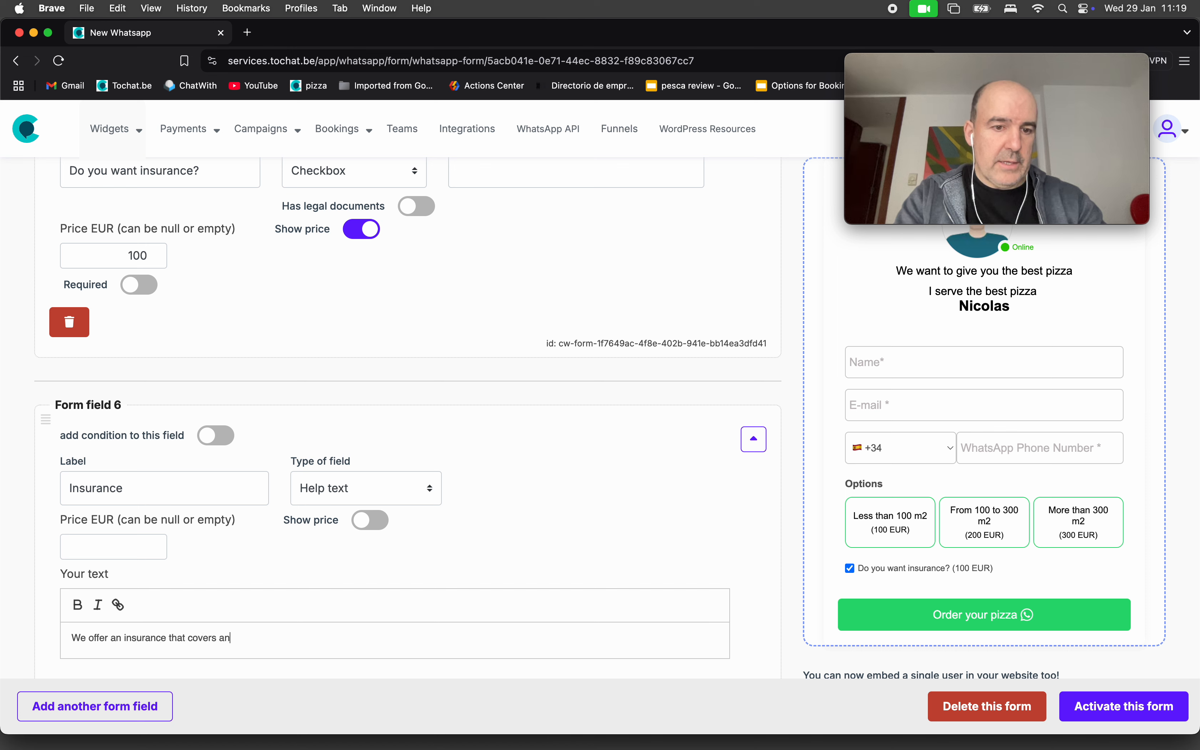
{"action": "type", "text": "y issues with yo"}
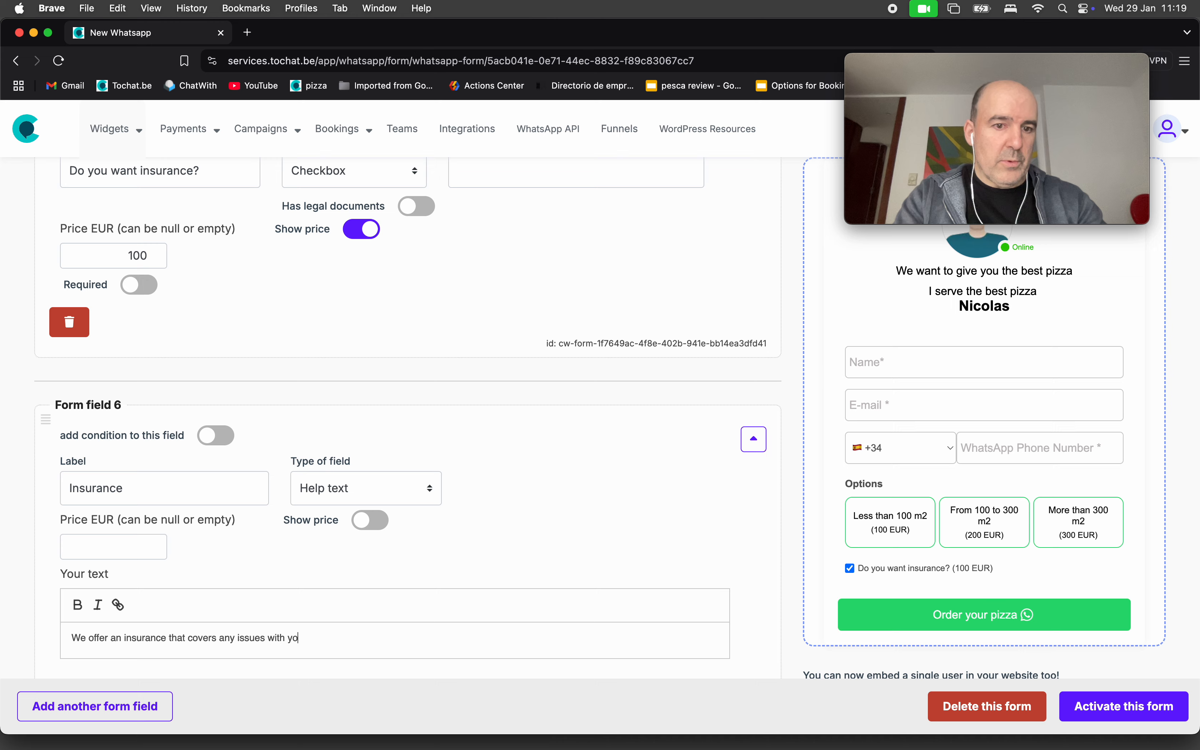
{"action": "type", "text": "ur house."}
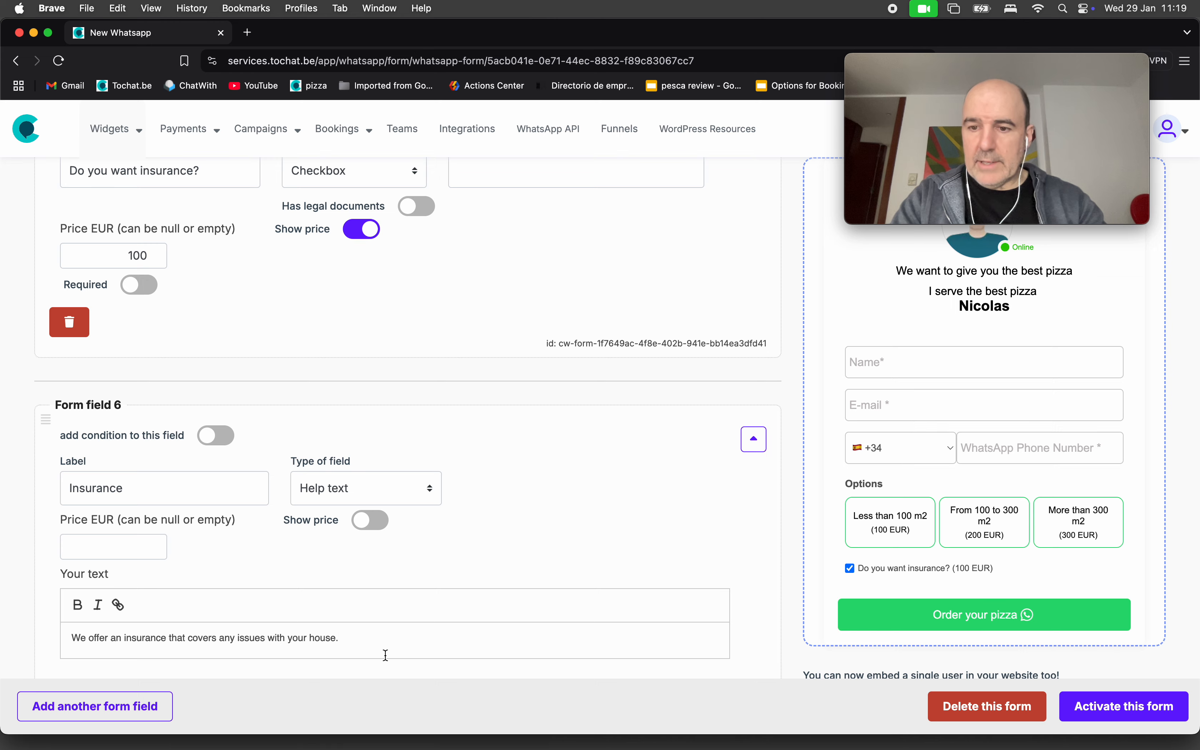
{"action": "left_click", "coordinate": [1071, 705]}
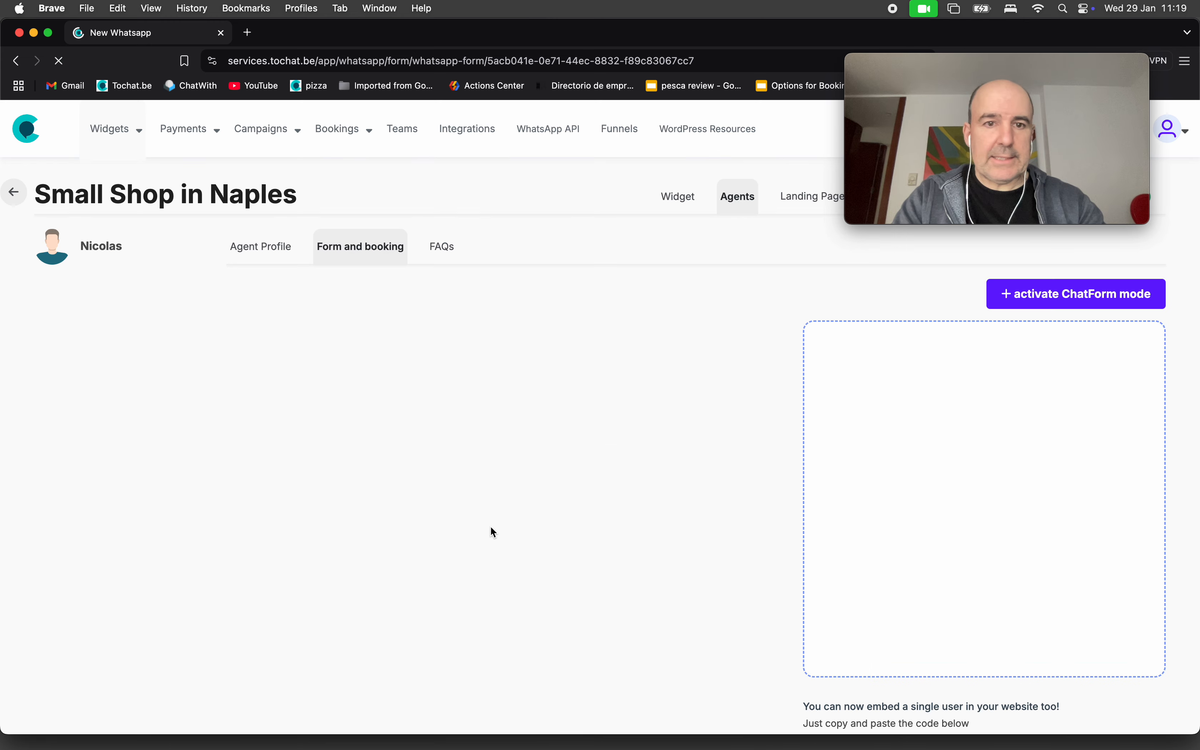
Move the insurance help text above the insurance checkbox and activate the form.
{"action": "scroll", "coordinate": [483, 485], "scroll_direction": "down", "scroll_amount": 10}
{"action": "scroll", "coordinate": [483, 490], "scroll_direction": "up", "scroll_amount": 5}
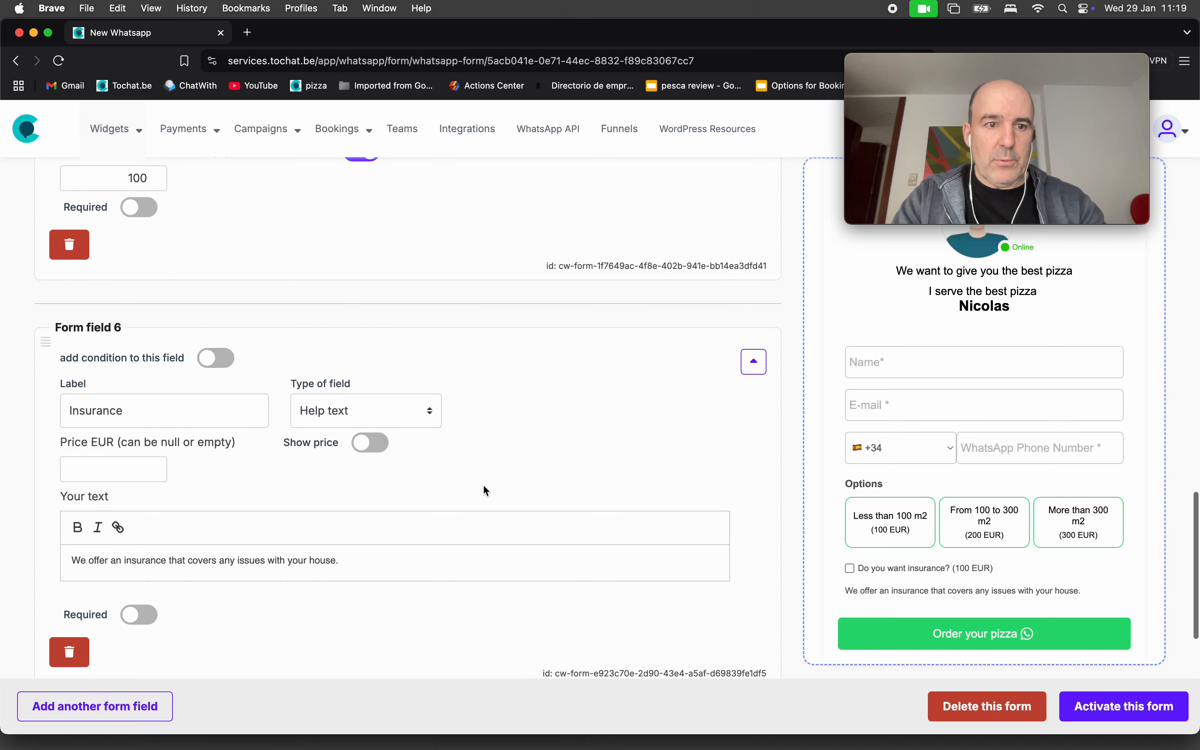
{"action": "left_click", "coordinate": [751, 367]}
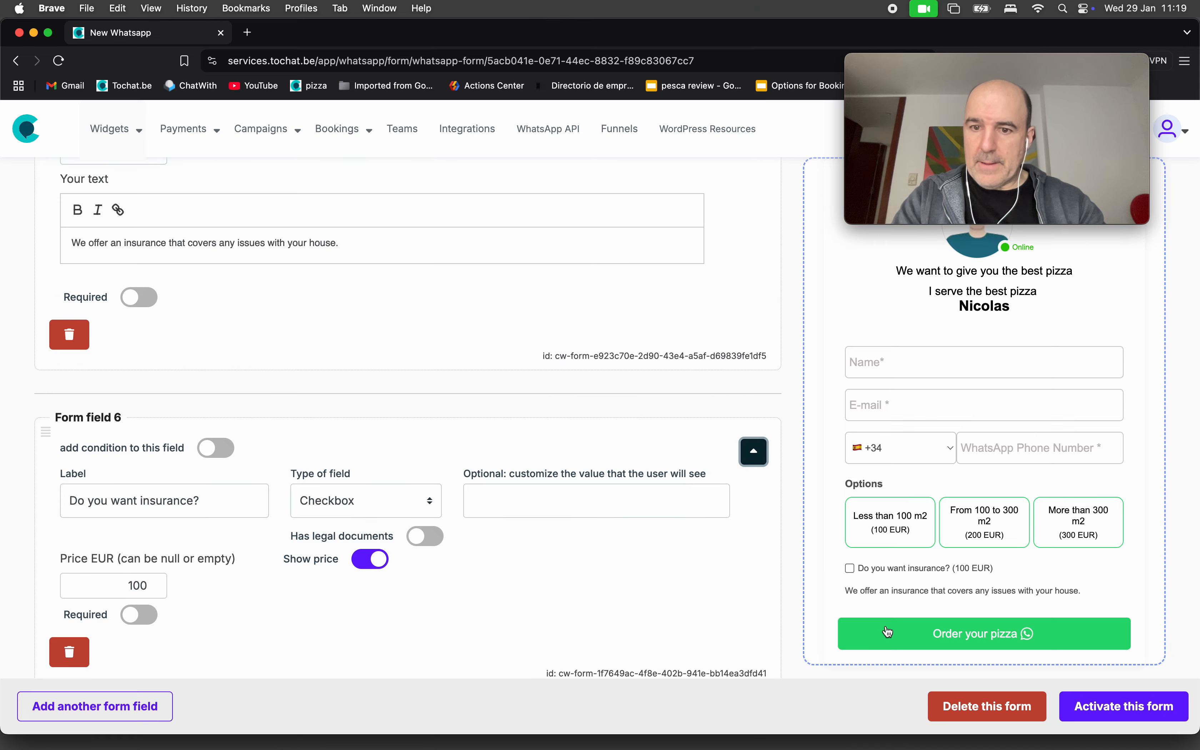
{"action": "left_click", "coordinate": [1130, 717]}
Tick the insurance checkbox in the preview below its explanation.
{"action": "scroll", "coordinate": [1132, 719], "scroll_direction": "down", "scroll_amount": 15}
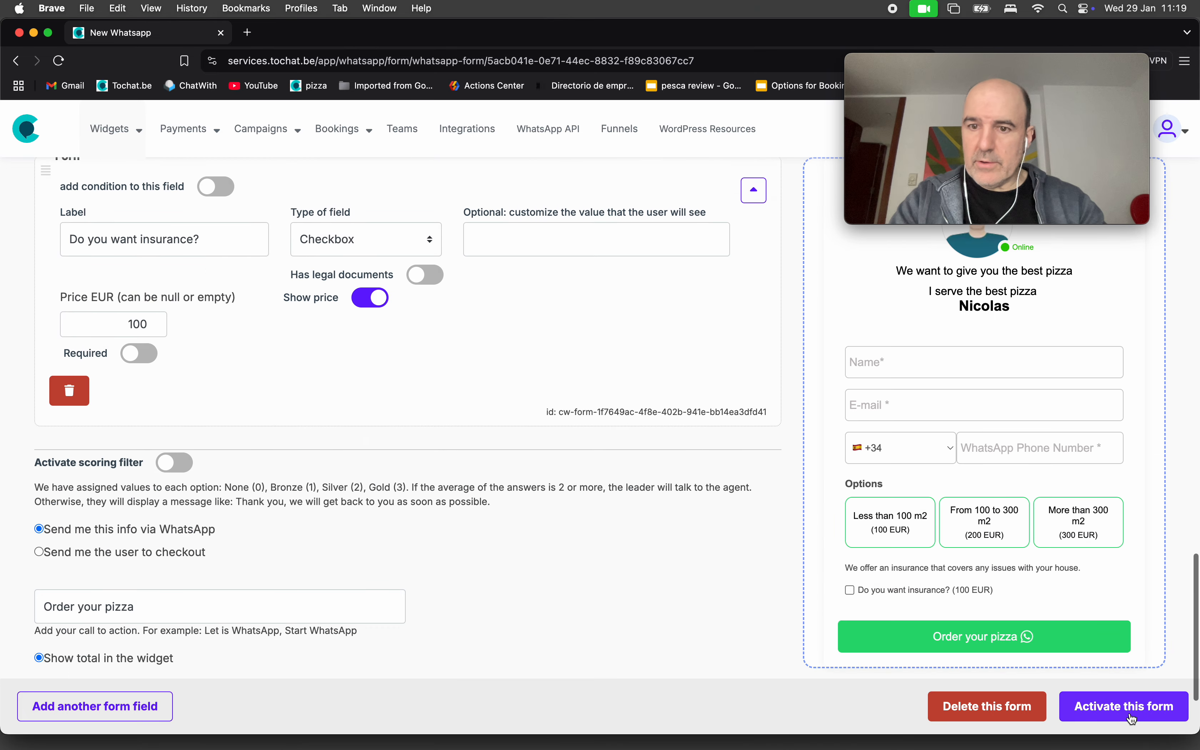
{"action": "triple_click", "coordinate": [889, 565]}
{"action": "left_click", "coordinate": [913, 591]}
{"action": "left_click", "coordinate": [915, 593]}
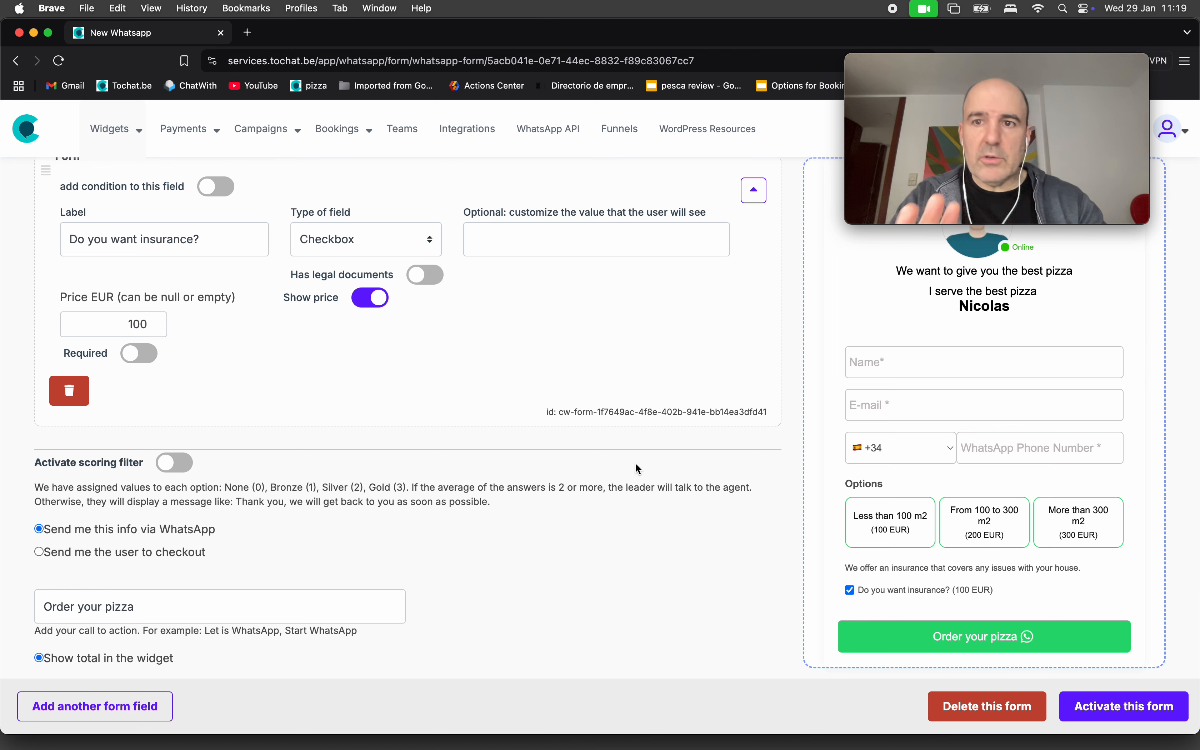
{"action": "scroll", "coordinate": [541, 379], "scroll_direction": "down", "scroll_amount": 3}
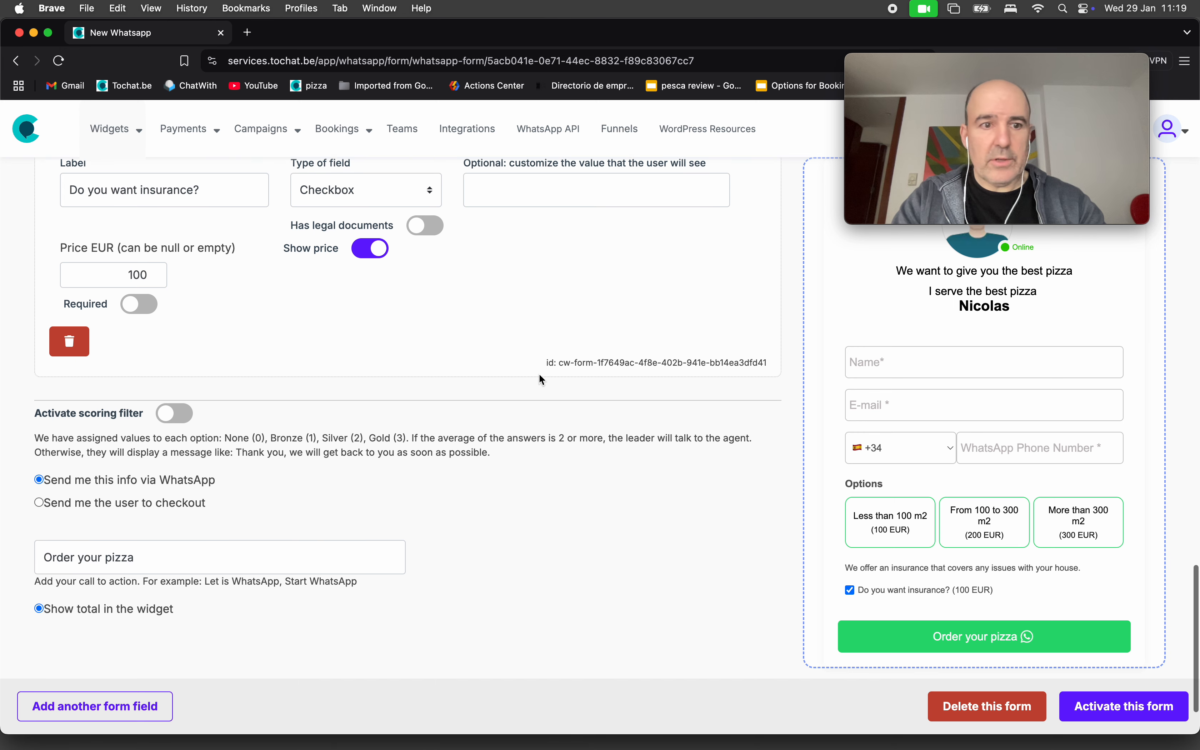
{"action": "scroll", "coordinate": [400, 362], "scroll_direction": "up", "scroll_amount": 7}
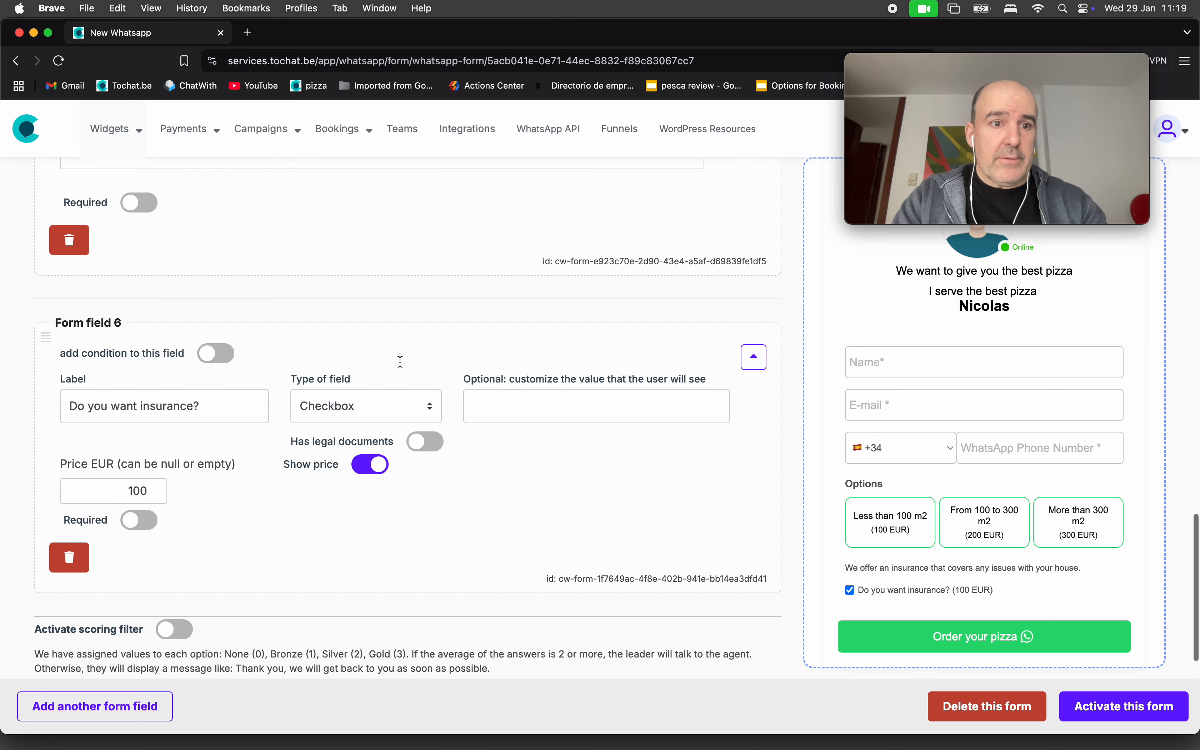
{"action": "scroll", "coordinate": [243, 383], "scroll_direction": "up", "scroll_amount": 3}
{"action": "scroll", "coordinate": [242, 383], "scroll_direction": "down", "scroll_amount": 3}
{"action": "scroll", "coordinate": [242, 383], "scroll_direction": "down", "scroll_amount": 4}
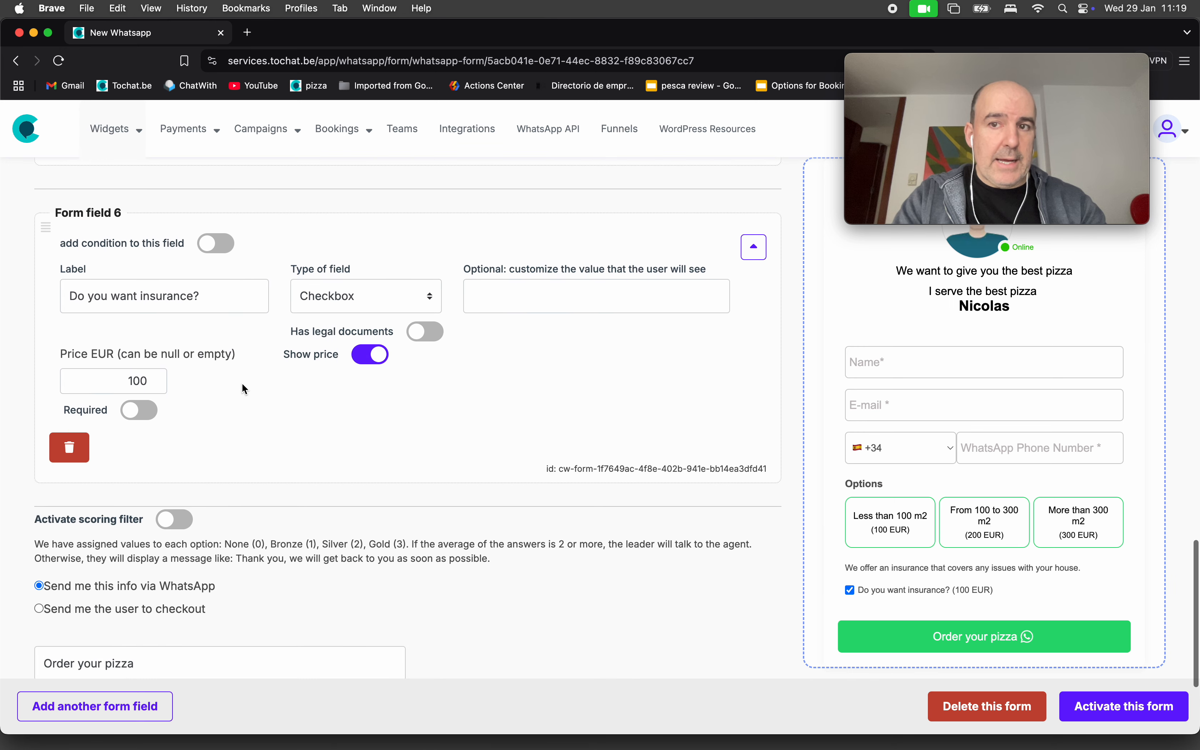
{"action": "scroll", "coordinate": [232, 401], "scroll_direction": "up", "scroll_amount": 1}
Add a seventh field labelled 'Cleaning fee' of type Help text.
{"action": "left_click", "coordinate": [135, 714]}
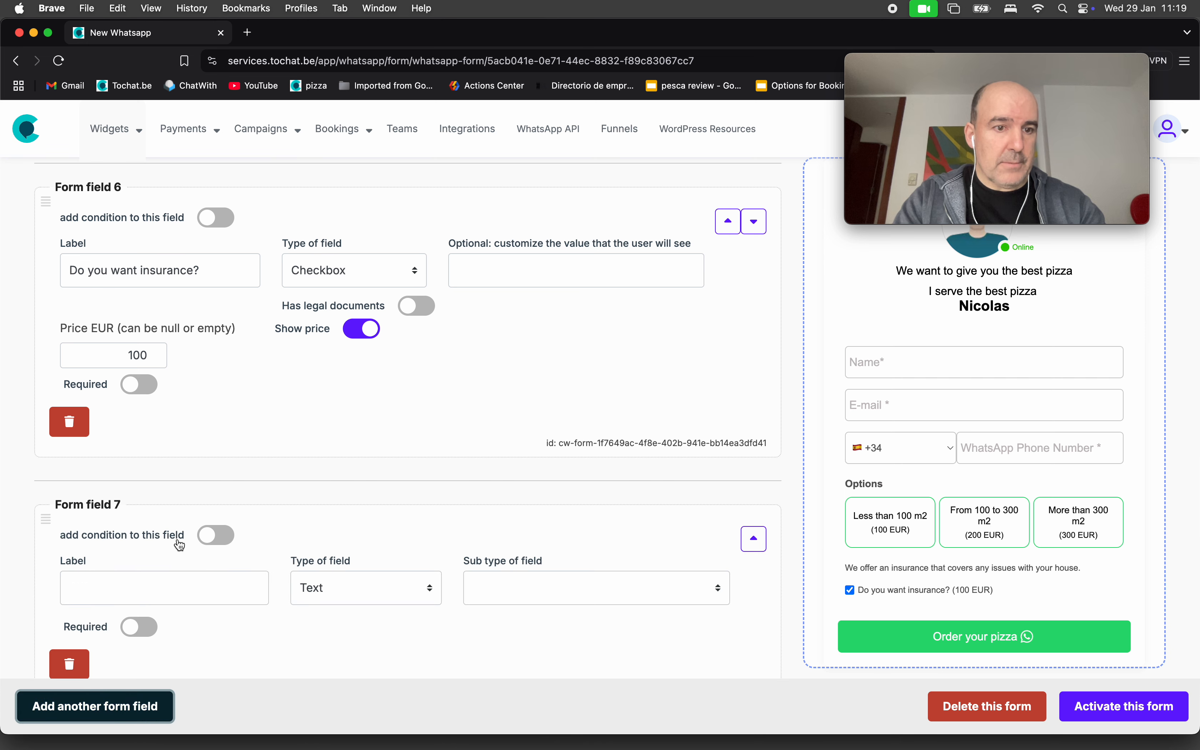
{"action": "scroll", "coordinate": [179, 538], "scroll_direction": "down", "scroll_amount": 1}
{"action": "left_click", "coordinate": [142, 530]}
{"action": "type", "text": "Cleaning fee"}
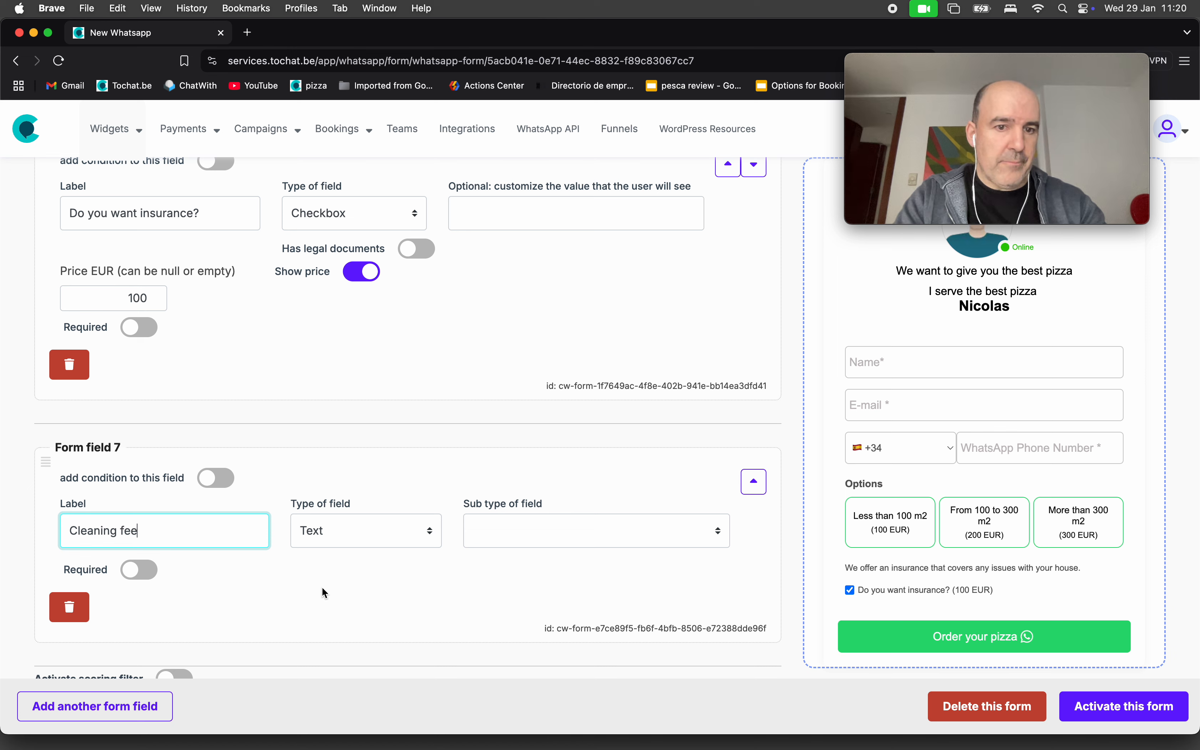
{"action": "left_click", "coordinate": [327, 530]}
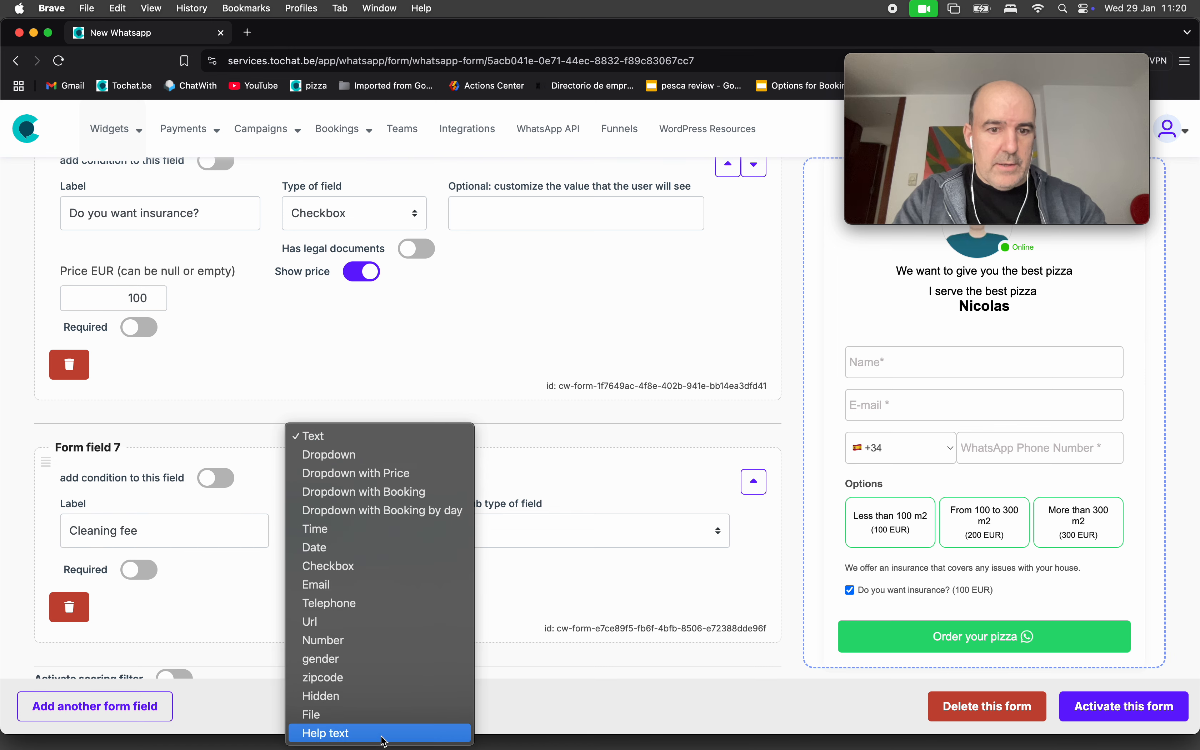
{"action": "left_click", "coordinate": [384, 733]}
Price the Cleaning fee at 100 EUR with text 'After the job, we will clean your house.' and activate.
{"action": "left_click", "coordinate": [373, 568]}
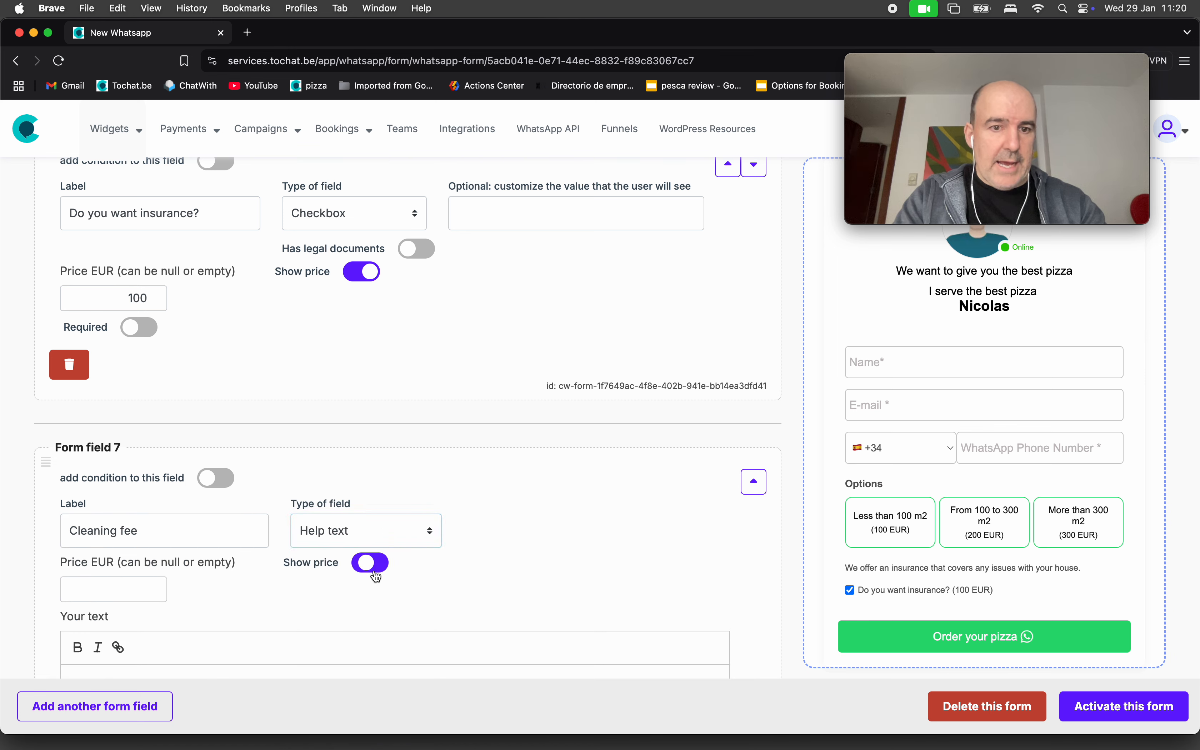
{"action": "scroll", "coordinate": [210, 589], "scroll_direction": "down", "scroll_amount": 3}
{"action": "left_click", "coordinate": [110, 501]}
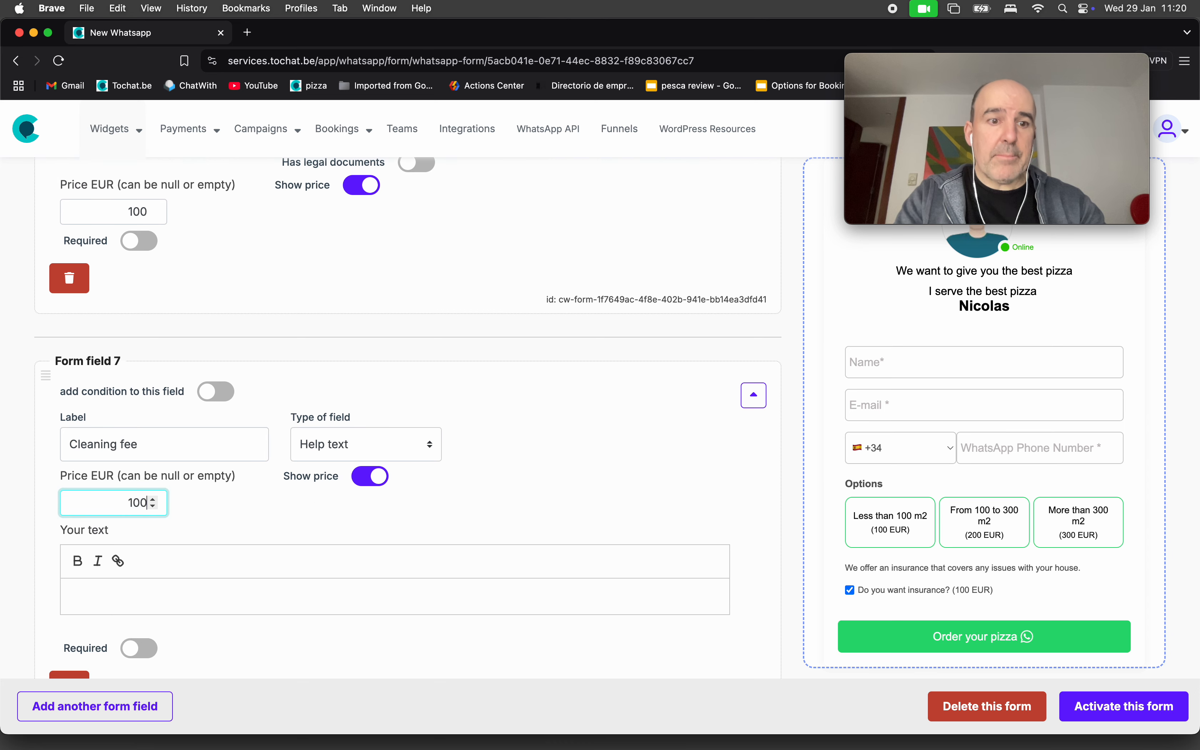
{"action": "left_click", "coordinate": [216, 499]}
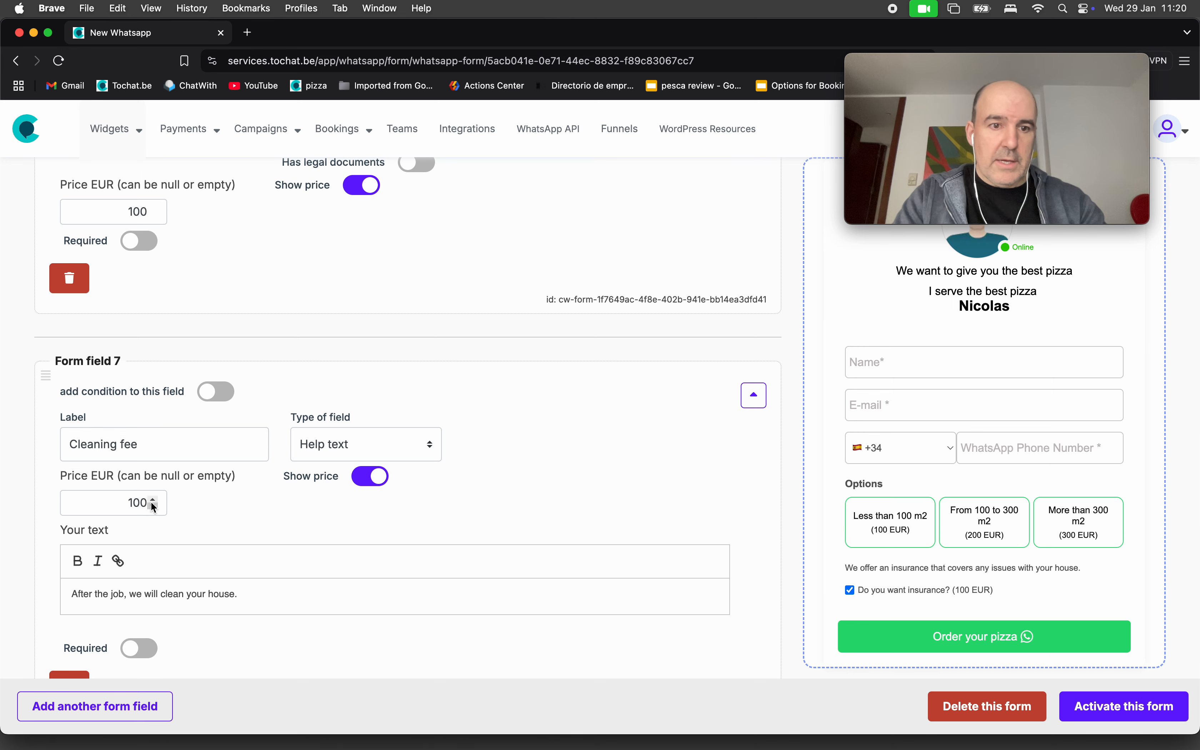
{"action": "left_click", "coordinate": [1095, 708]}
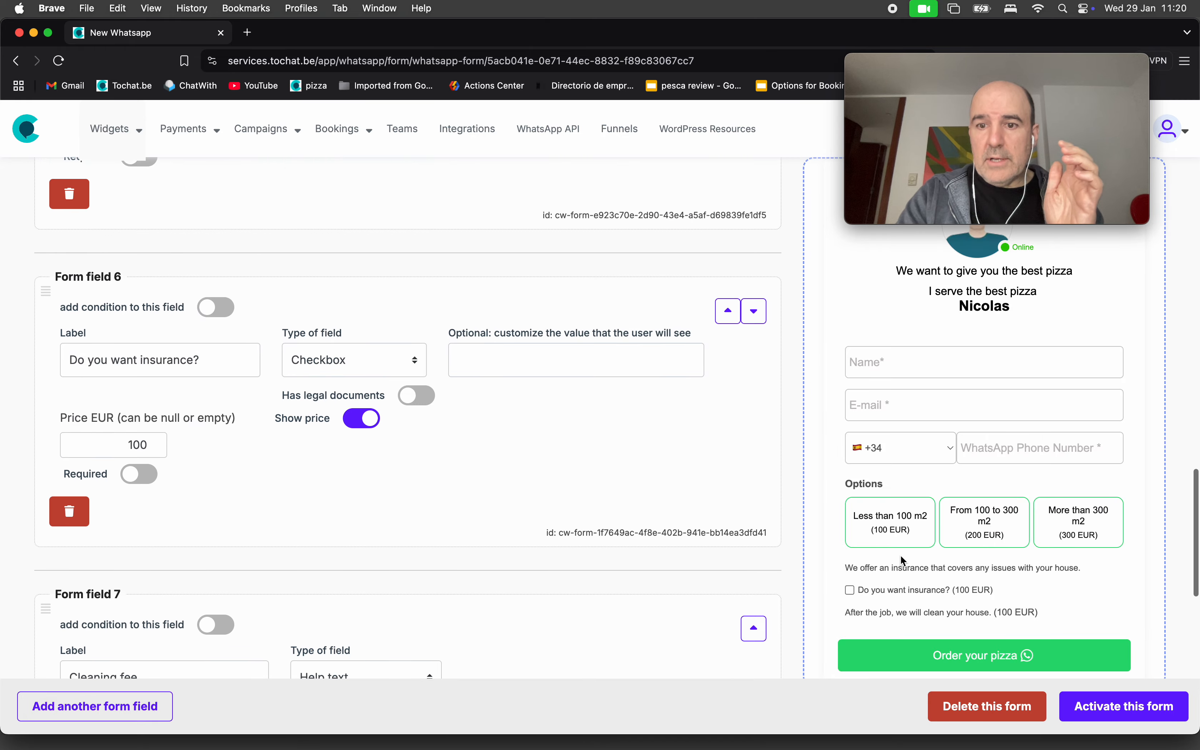
In the preview, cycle the area buttons ending on More than 300 m2, then tick insurance.
{"action": "triple_click", "coordinate": [923, 612]}
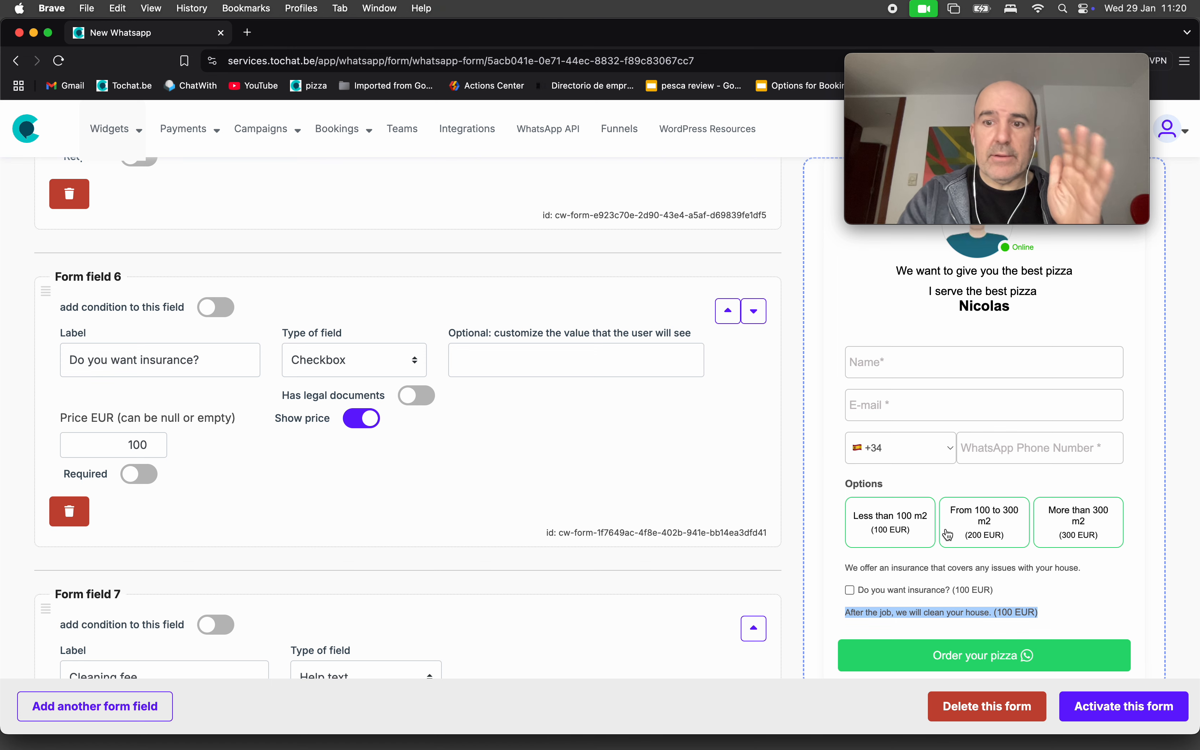
{"action": "left_click", "coordinate": [895, 531]}
{"action": "left_click", "coordinate": [982, 537]}
{"action": "left_click", "coordinate": [1087, 515]}
{"action": "left_click", "coordinate": [969, 592]}
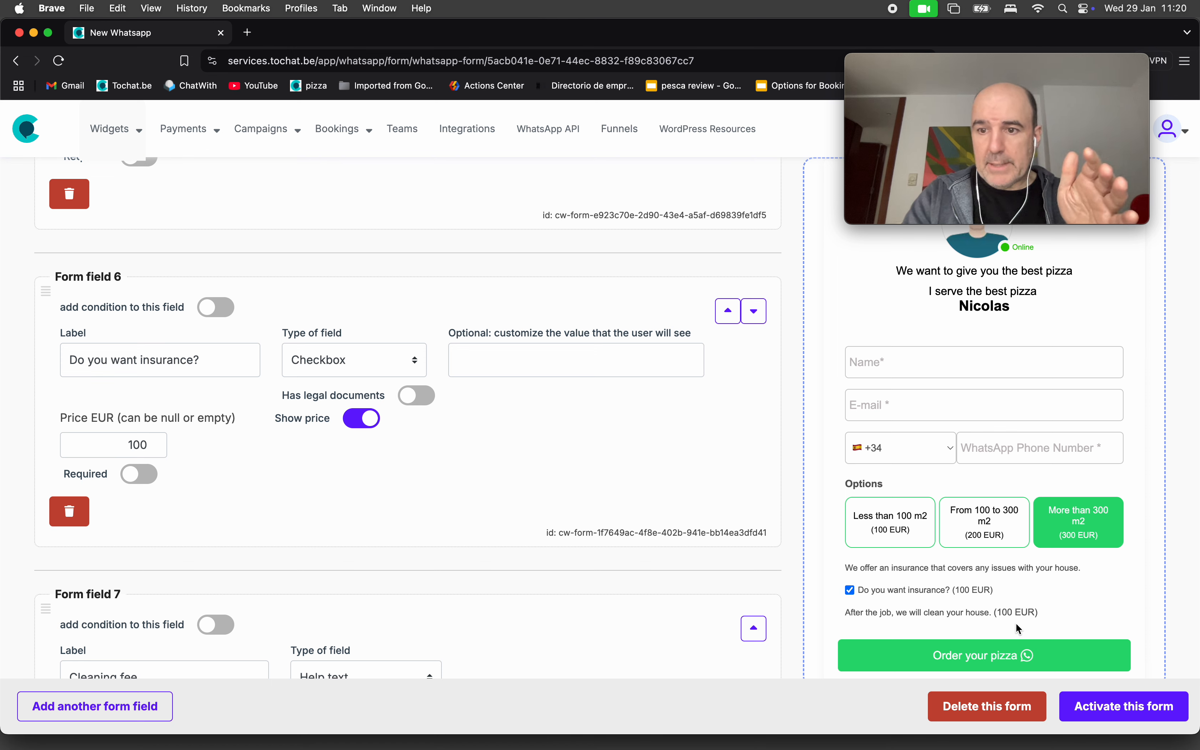
Enter a sample e-mail and WhatsApp number in the preview and submit the test order.
{"action": "left_click", "coordinate": [909, 364]}
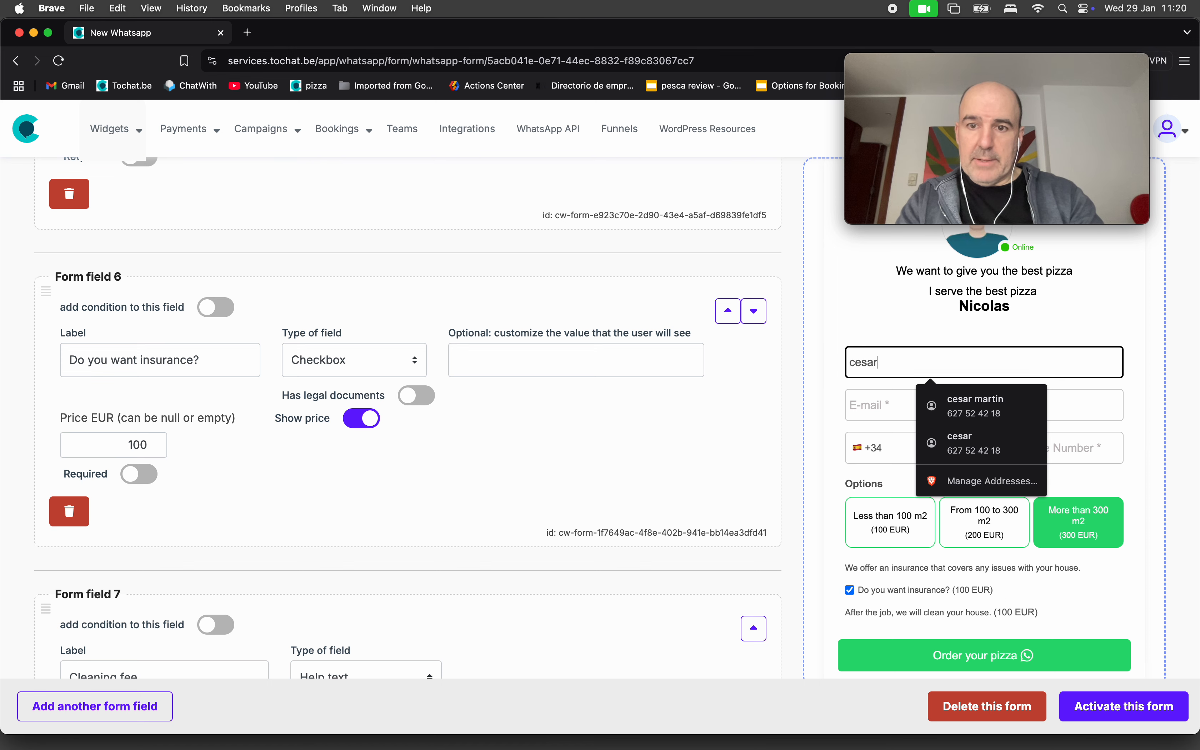
{"action": "key", "text": "Tab"}
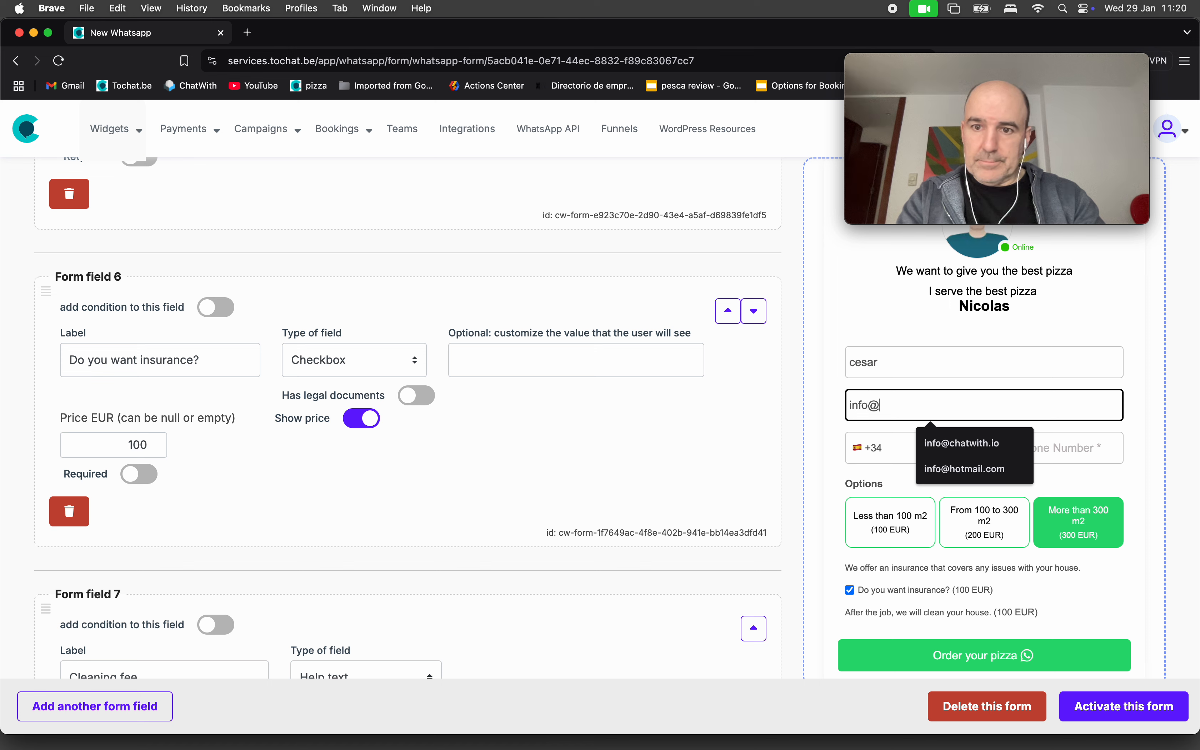
{"action": "key", "text": "Tab"}
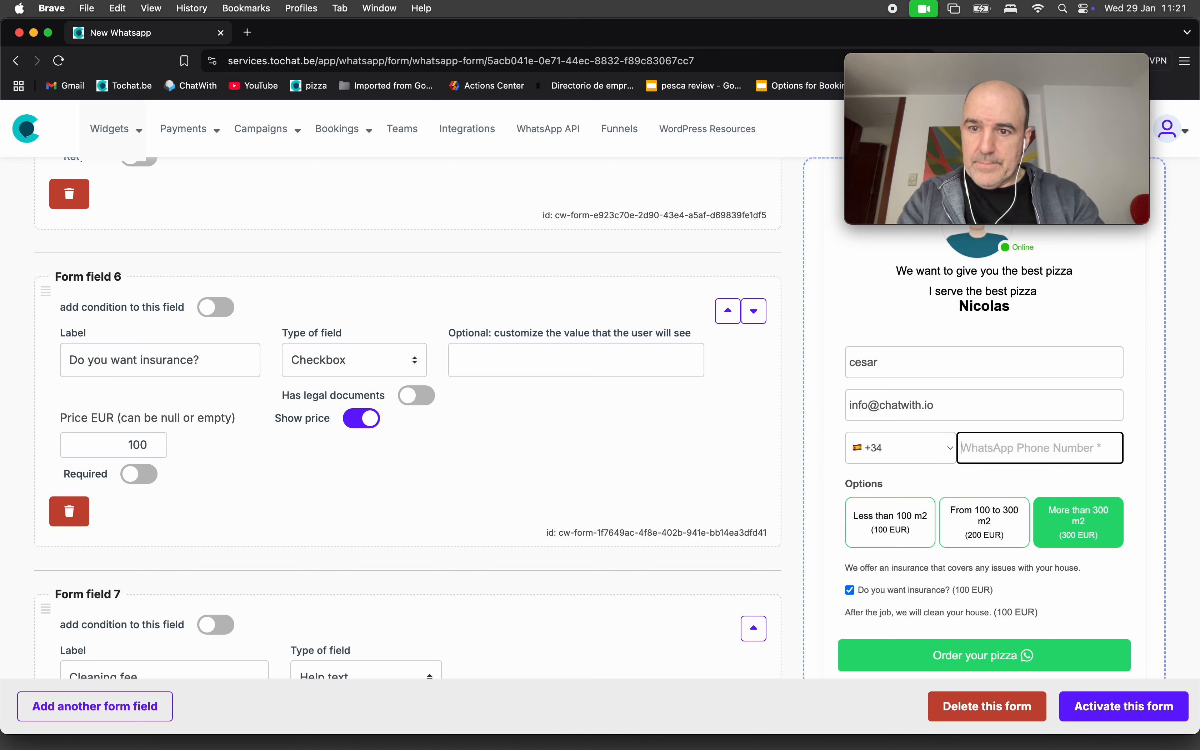
{"action": "type", "text": "62725"}
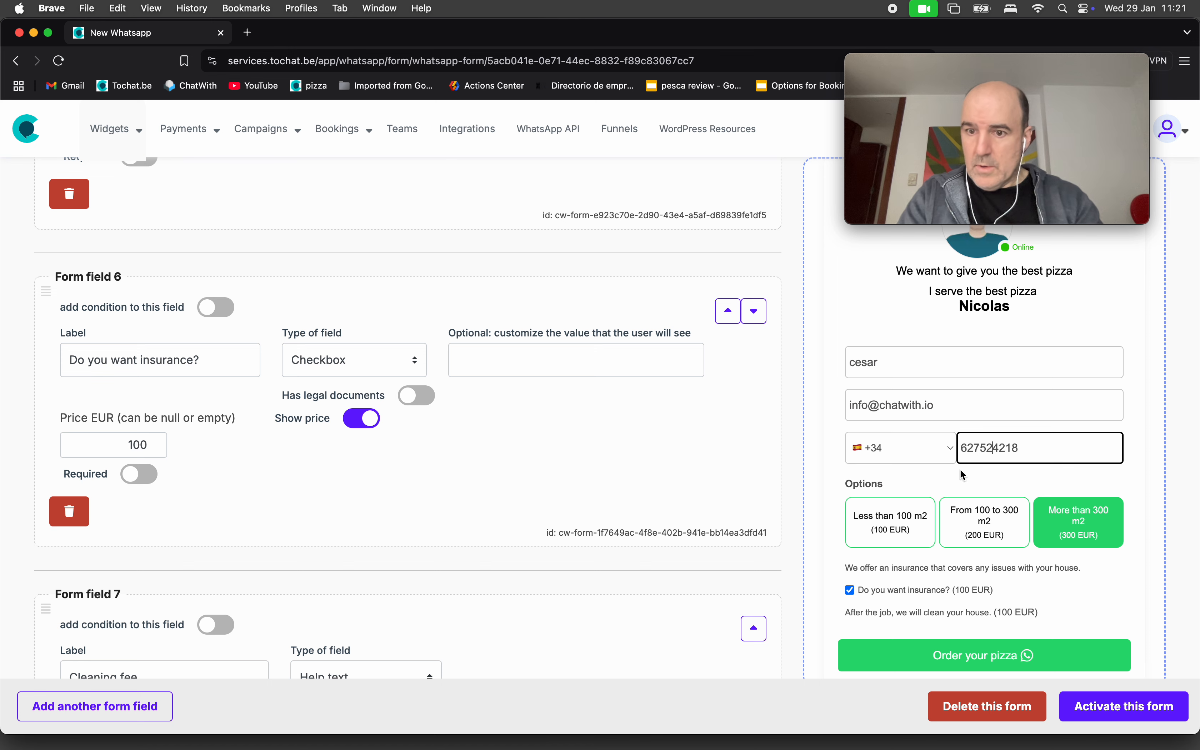
{"action": "left_click", "coordinate": [991, 658]}
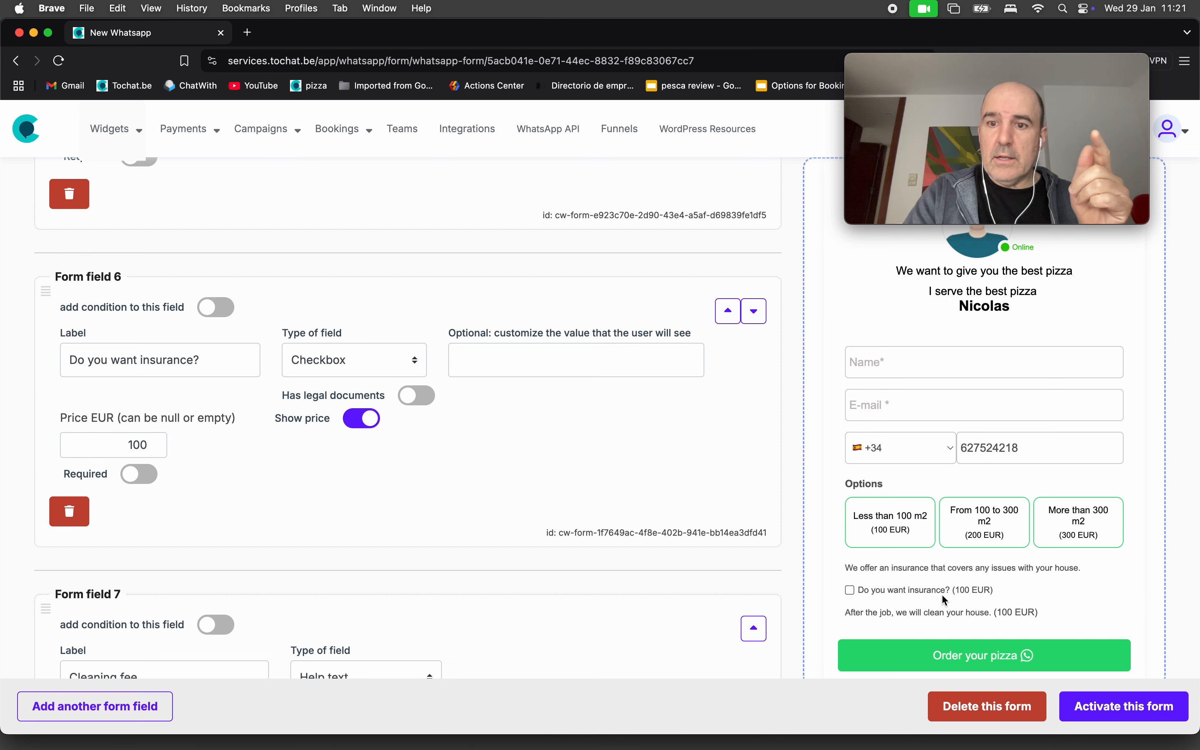
{"action": "scroll", "coordinate": [792, 536], "scroll_direction": "down", "scroll_amount": 6}
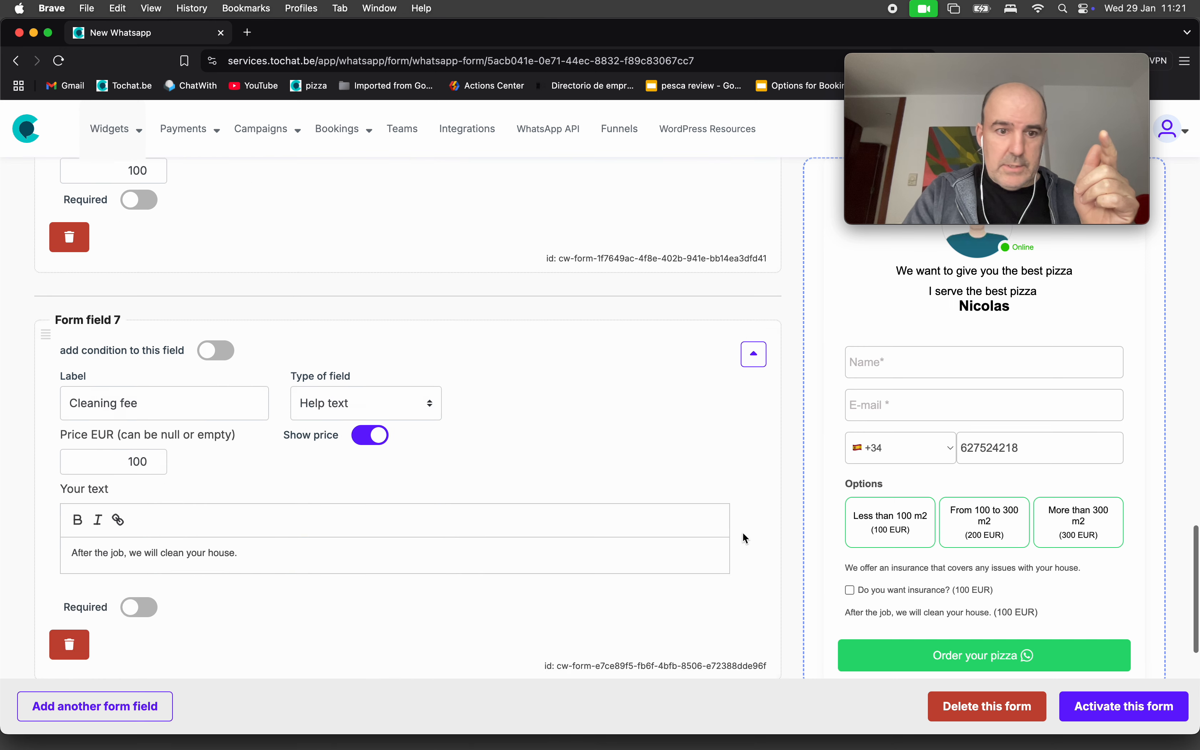
{"action": "scroll", "coordinate": [743, 533], "scroll_direction": "down", "scroll_amount": 8}
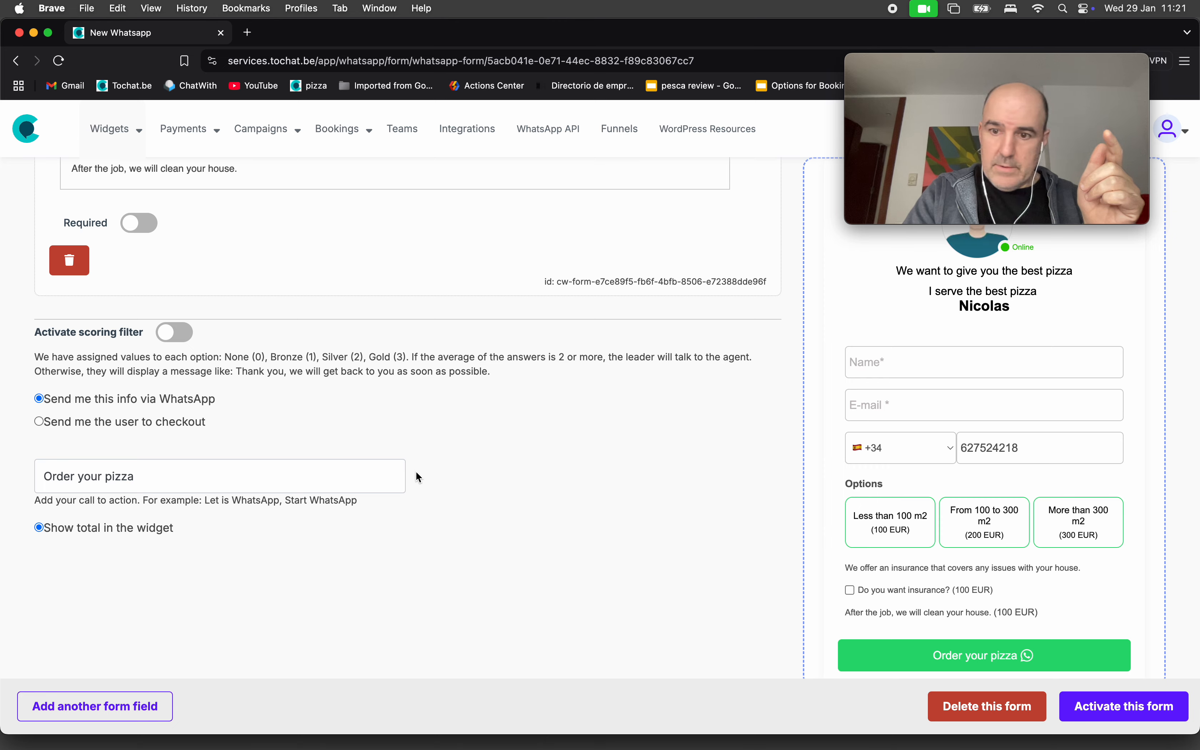
{"action": "scroll", "coordinate": [415, 471], "scroll_direction": "up", "scroll_amount": 10}
{"action": "scroll", "coordinate": [416, 471], "scroll_direction": "up", "scroll_amount": 12}
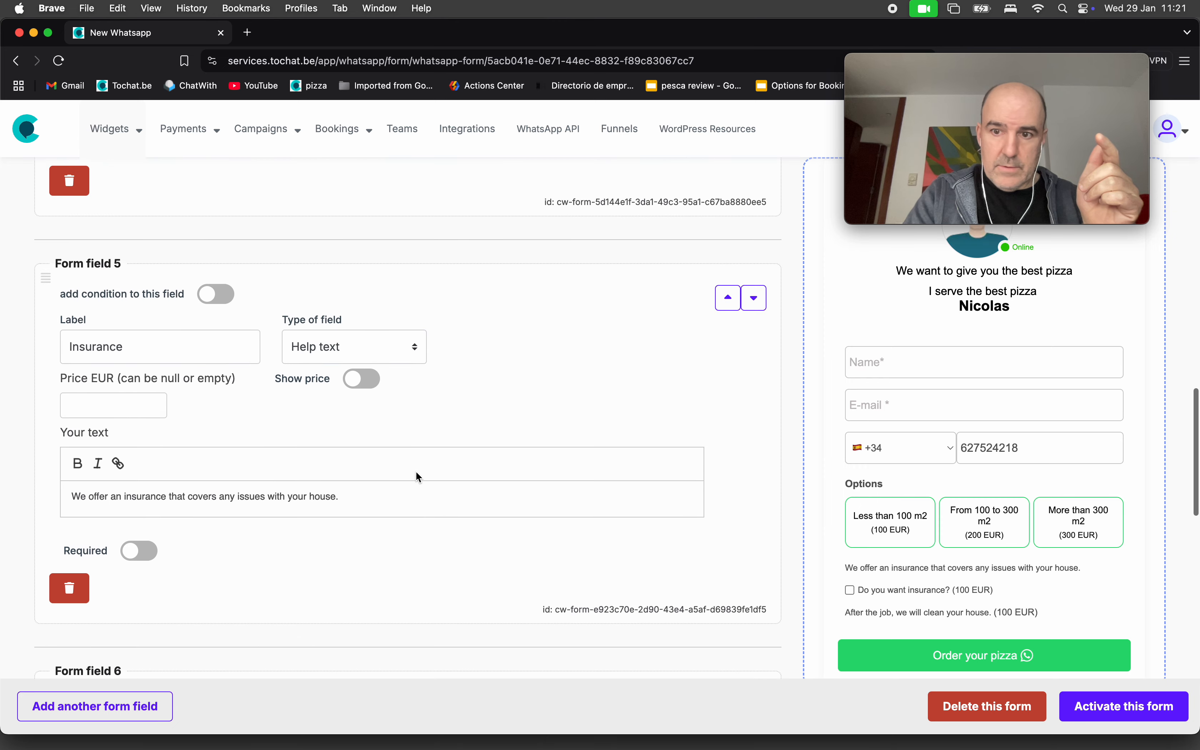
{"action": "scroll", "coordinate": [416, 470], "scroll_direction": "up", "scroll_amount": 10}
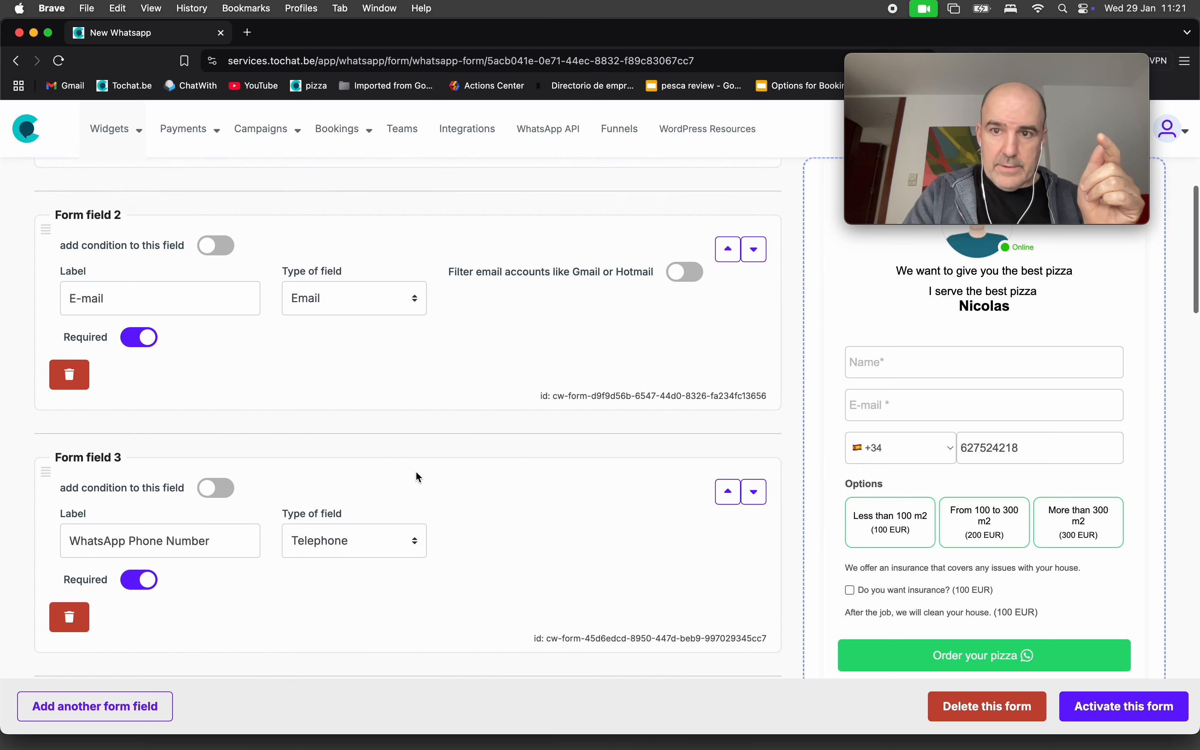
Open the agent's profile settings to reach its form preview.
{"action": "left_click", "coordinate": [266, 257]}
{"action": "scroll", "coordinate": [497, 385], "scroll_direction": "down", "scroll_amount": 10}
{"action": "scroll", "coordinate": [497, 386], "scroll_direction": "down", "scroll_amount": 14}
{"action": "scroll", "coordinate": [497, 386], "scroll_direction": "up", "scroll_amount": 3}
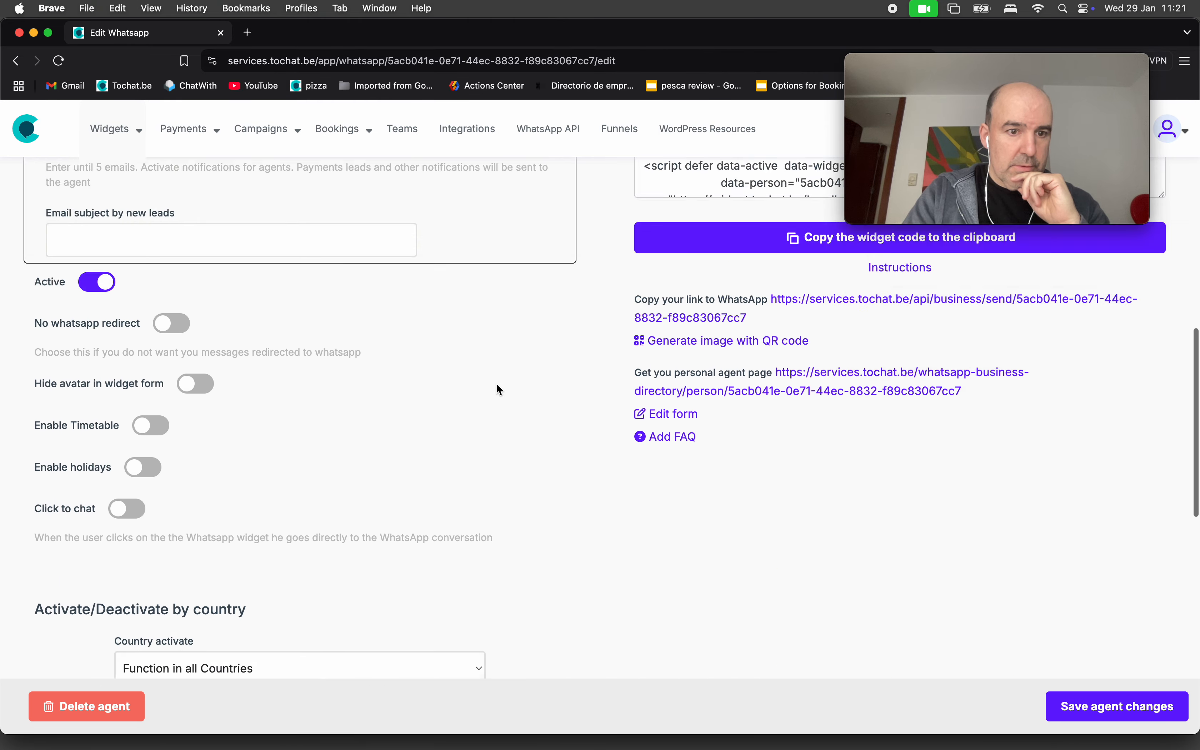
{"action": "scroll", "coordinate": [496, 389], "scroll_direction": "up", "scroll_amount": 15}
{"action": "scroll", "coordinate": [634, 398], "scroll_direction": "down", "scroll_amount": 3}
Fill in name, e-mail and WhatsApp number, choose Less than 100 m2 and send the order to WhatsApp.
{"action": "left_click", "coordinate": [840, 390]}
{"action": "type", "text": "cesar"}
{"action": "key", "text": "Tab"}
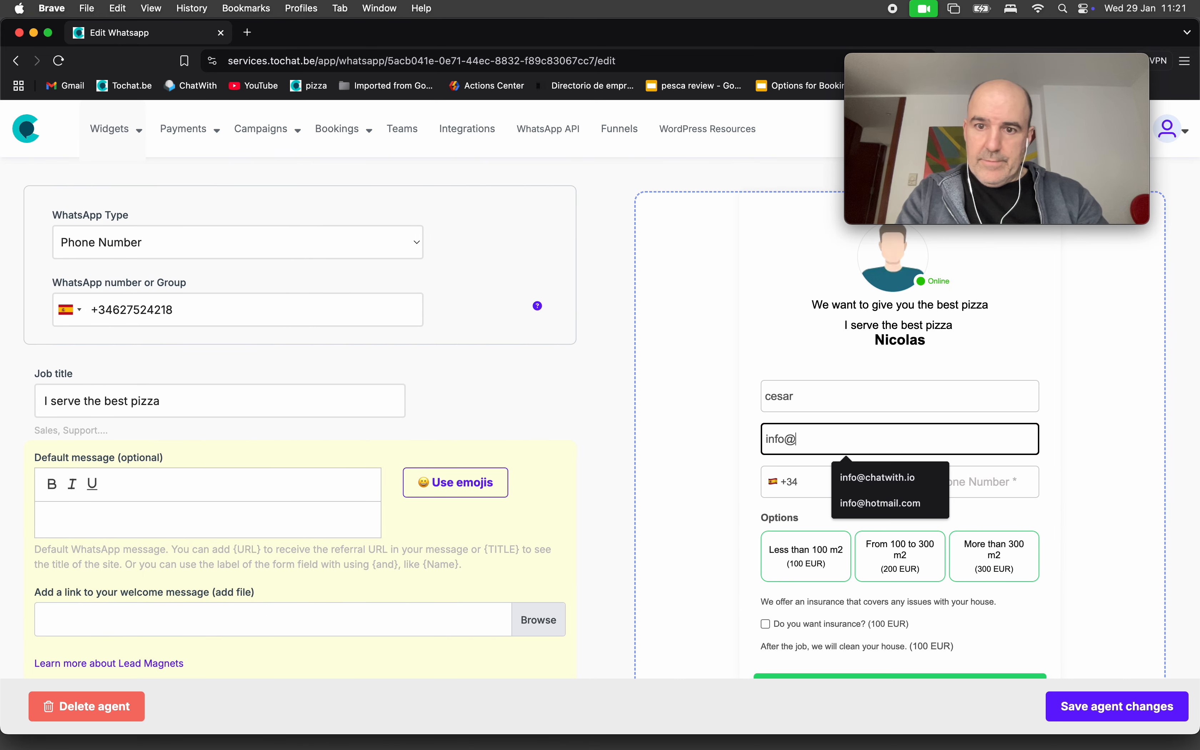
{"action": "key", "text": "Tab"}
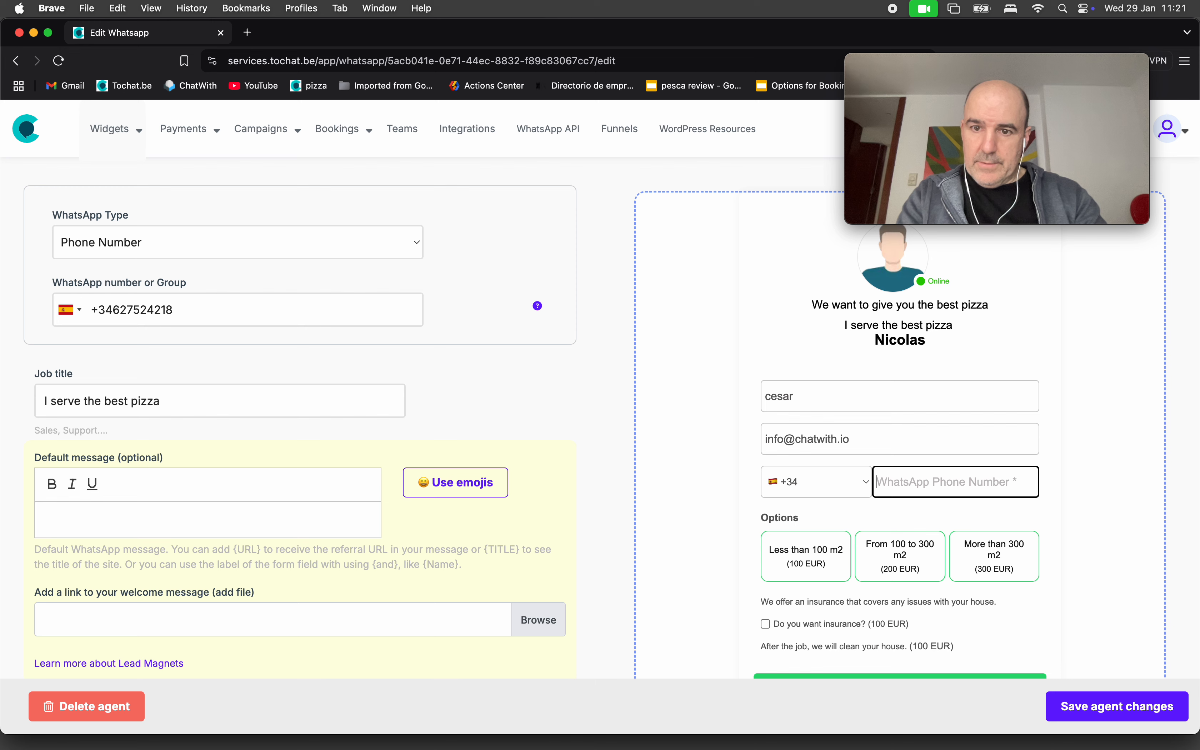
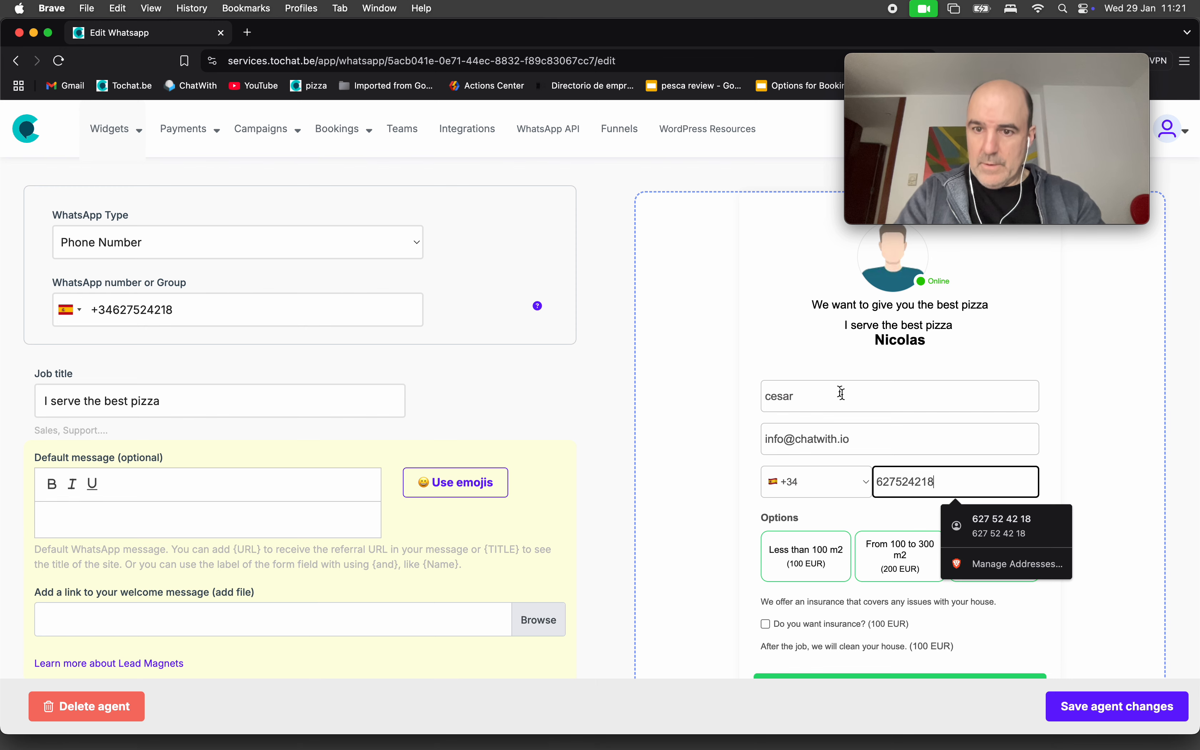
{"action": "left_click", "coordinate": [832, 566]}
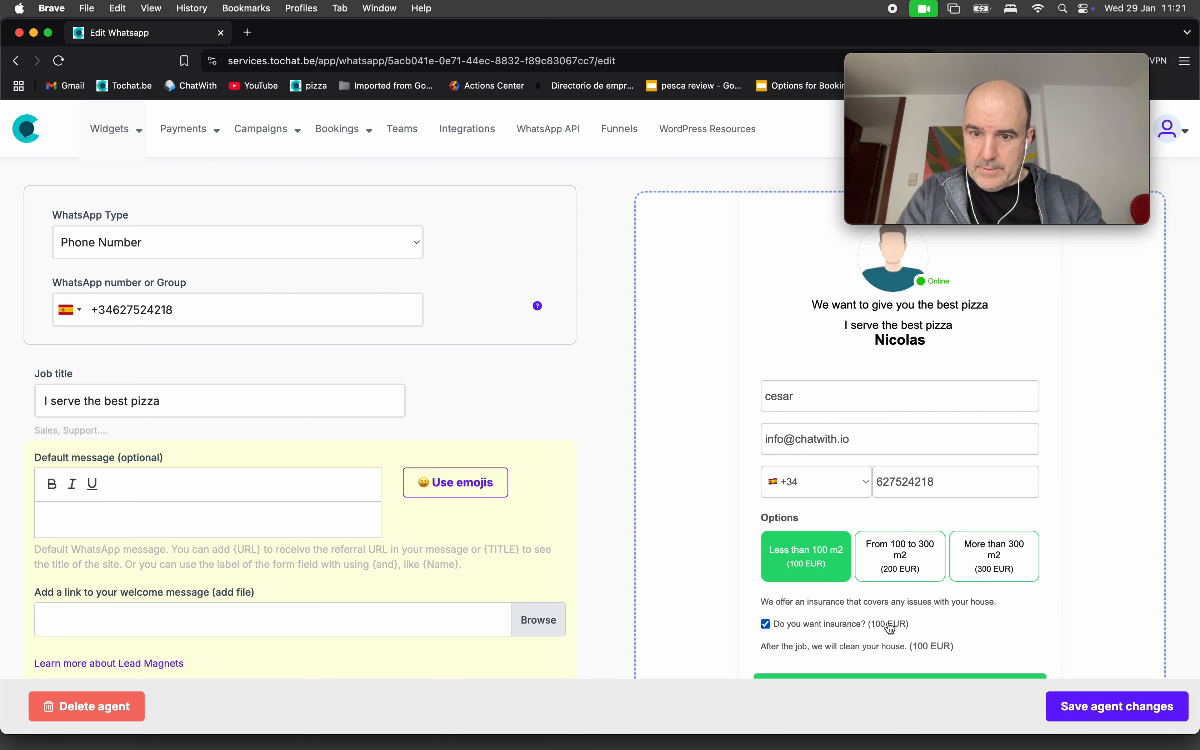
{"action": "scroll", "coordinate": [890, 628], "scroll_direction": "down", "scroll_amount": 2}
{"action": "left_click", "coordinate": [882, 607]}
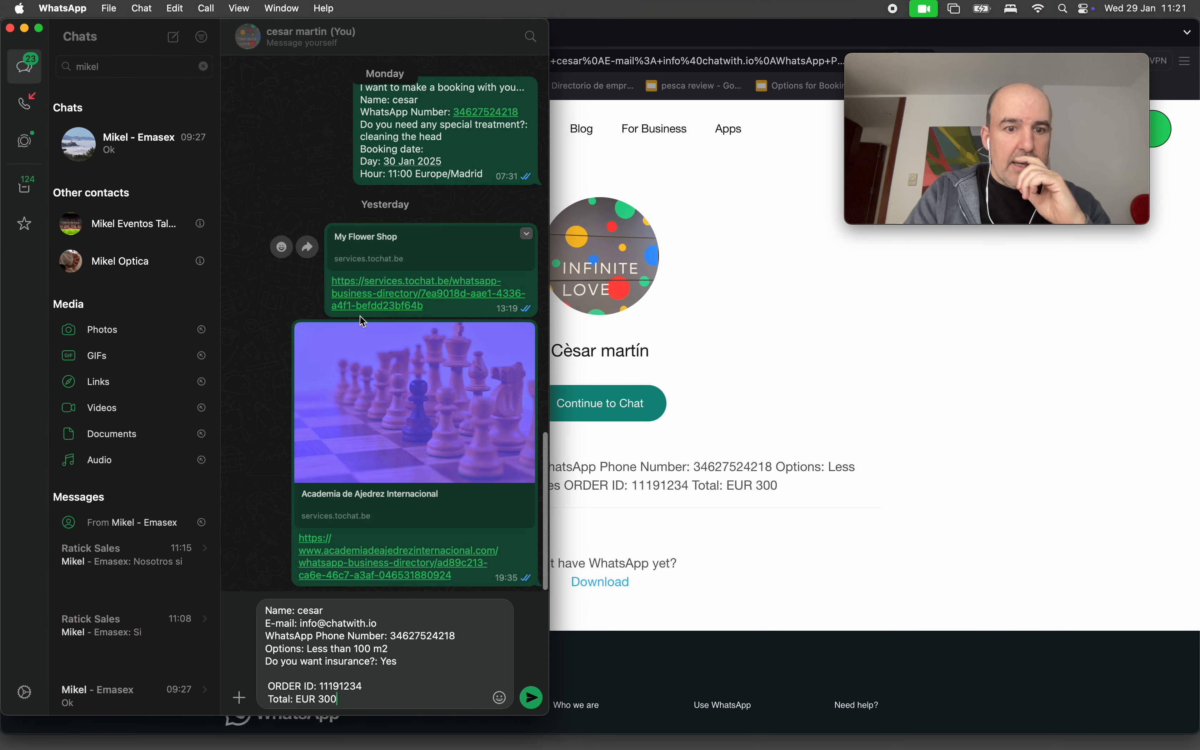
Highlight 'Total: EUR 300' in the WhatsApp draft, then return to the agent's edit page in the browser.
{"action": "left_click_drag", "start_coordinate": [358, 703], "coordinate": [265, 700]}
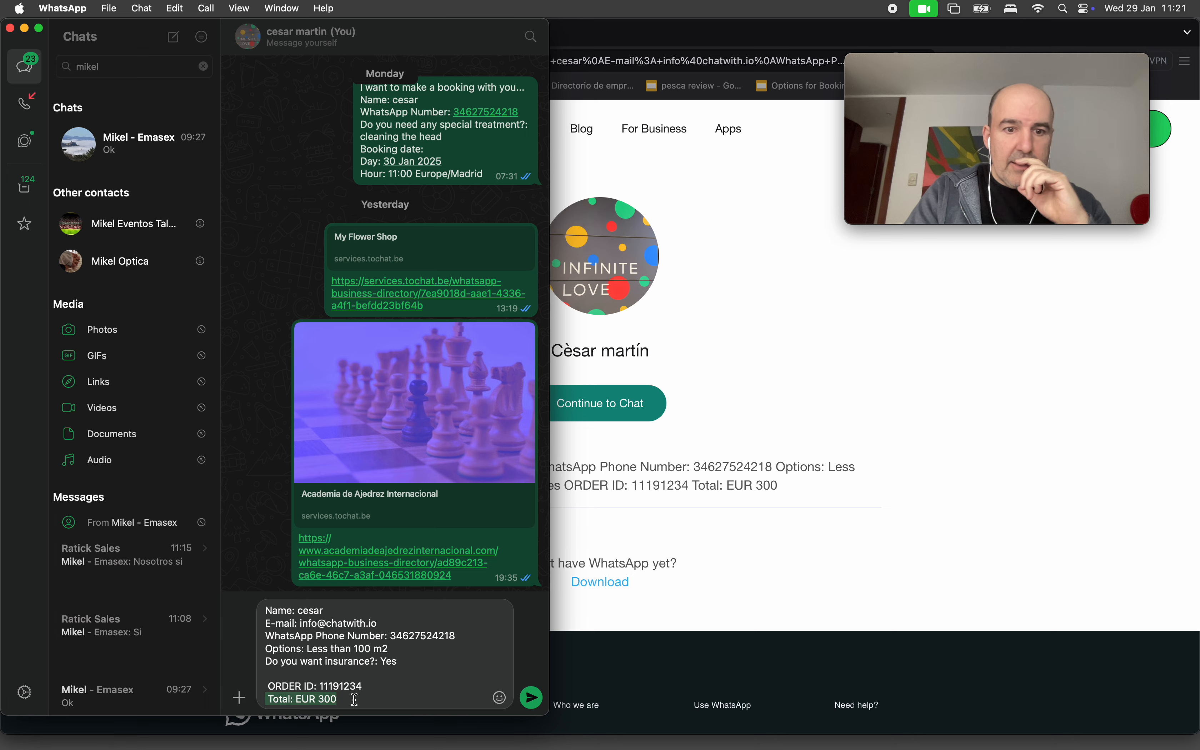
{"action": "left_click", "coordinate": [805, 566]}
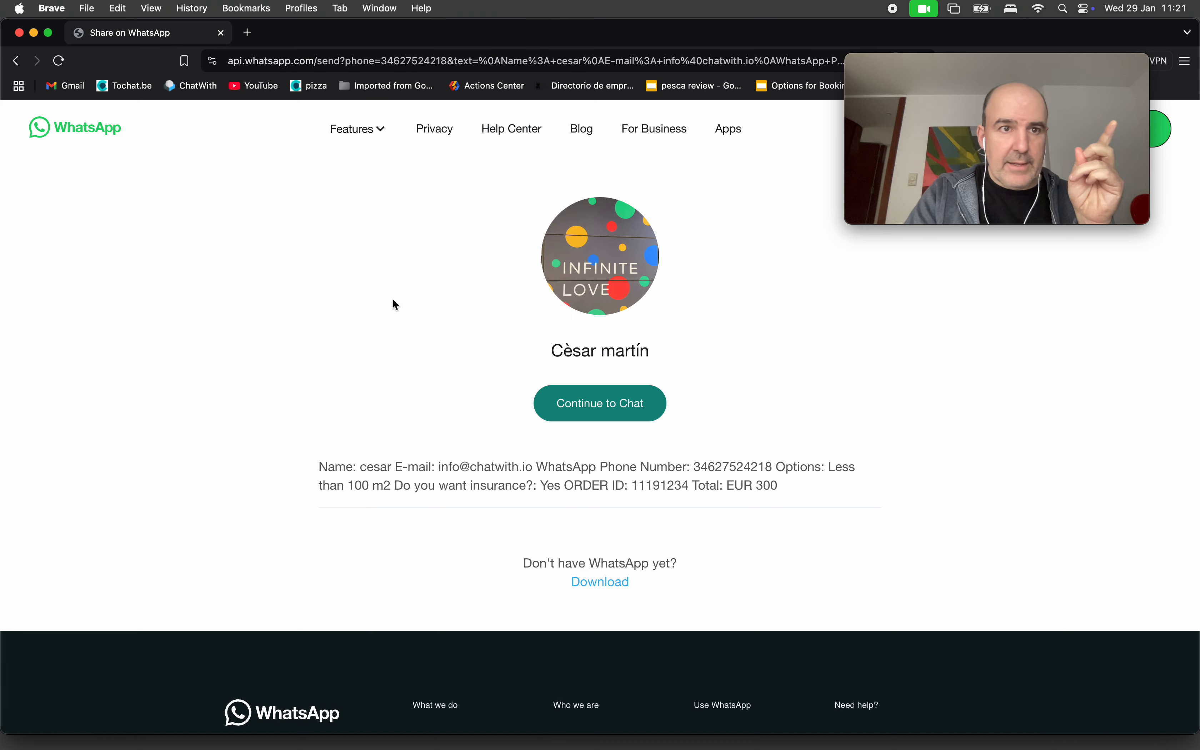
{"action": "left_click", "coordinate": [20, 70]}
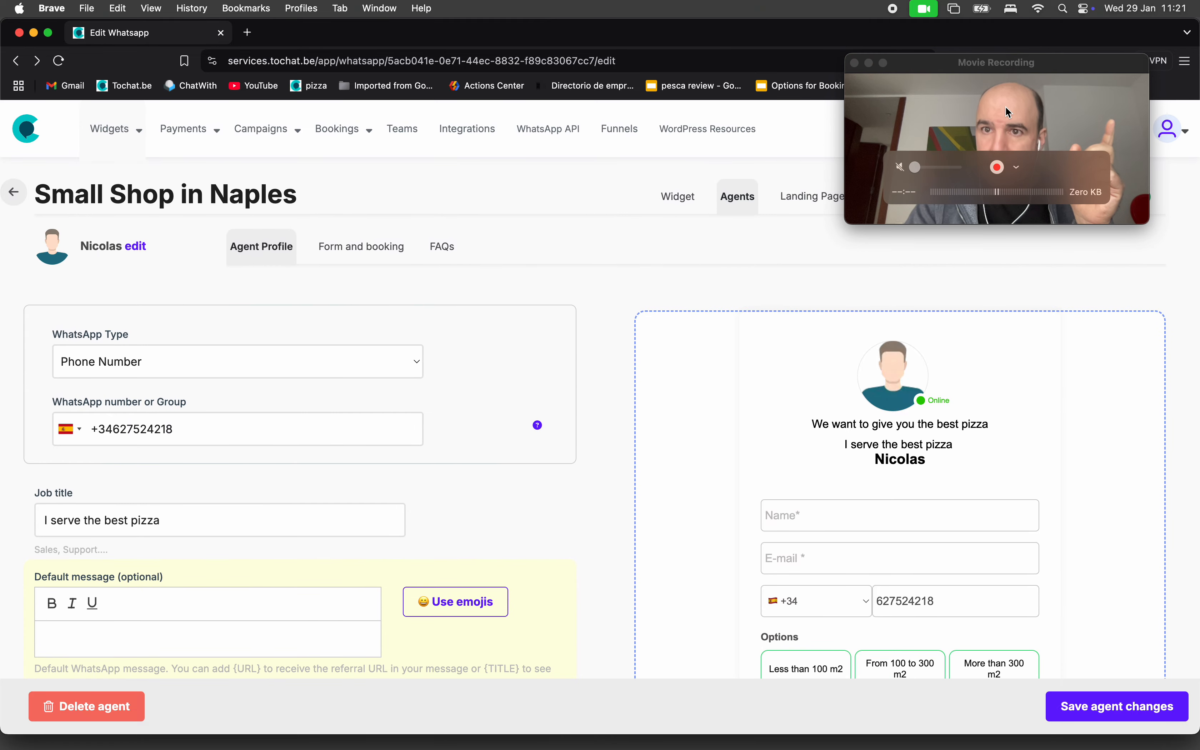
Open the leads list and review the new lead's chosen option, insurance answer and 300 amount.
{"action": "left_click_drag", "start_coordinate": [990, 67], "coordinate": [1067, 507]}
{"action": "left_click", "coordinate": [1052, 268]}
{"action": "left_click", "coordinate": [1060, 205]}
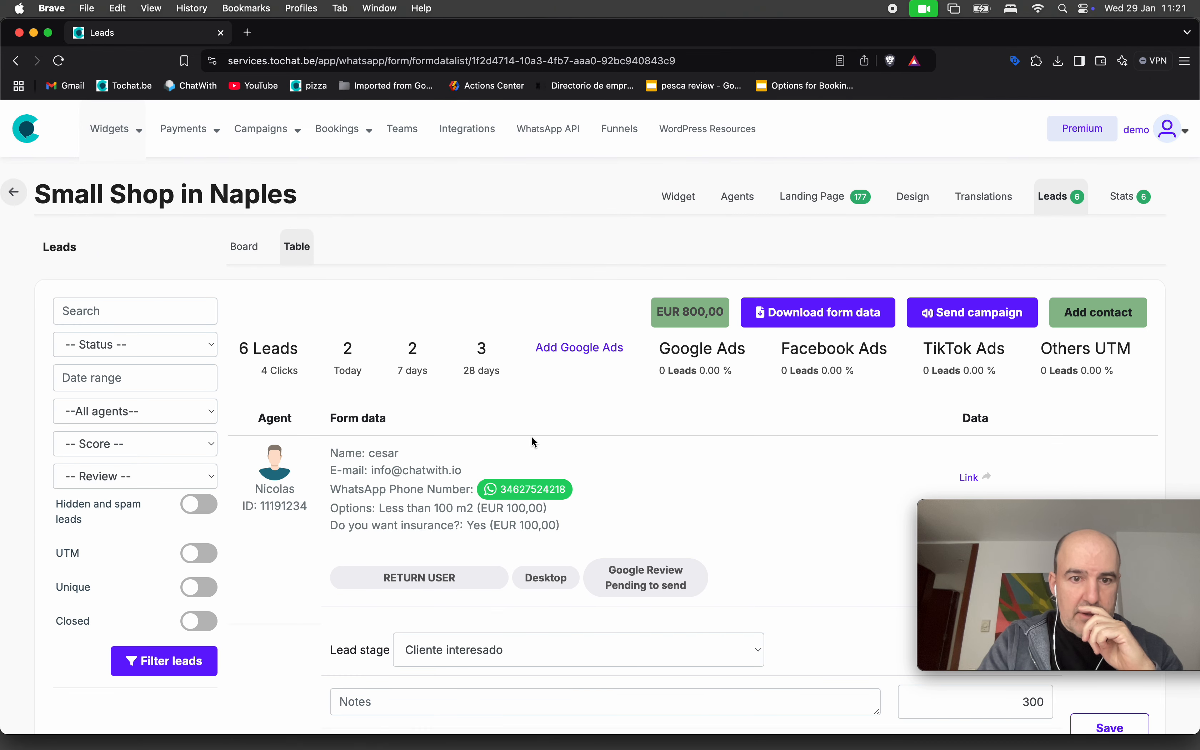
{"action": "triple_click", "coordinate": [415, 511]}
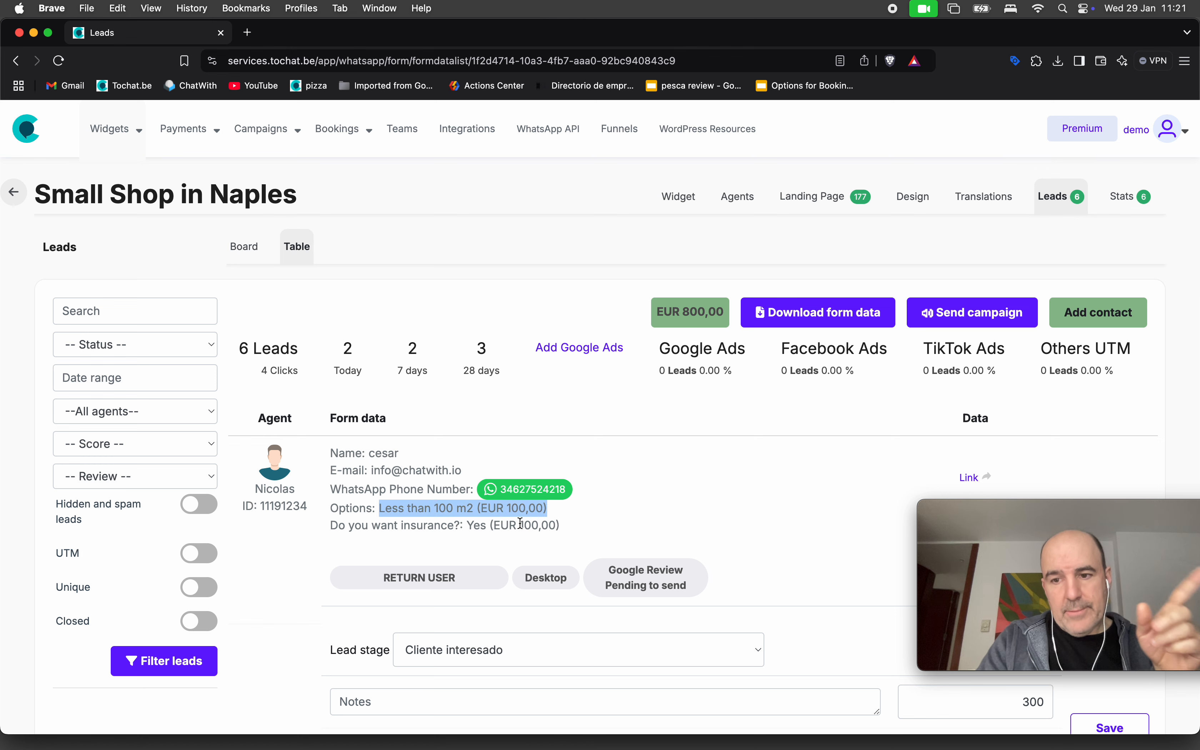
{"action": "left_click_drag", "start_coordinate": [466, 524], "coordinate": [331, 525]}
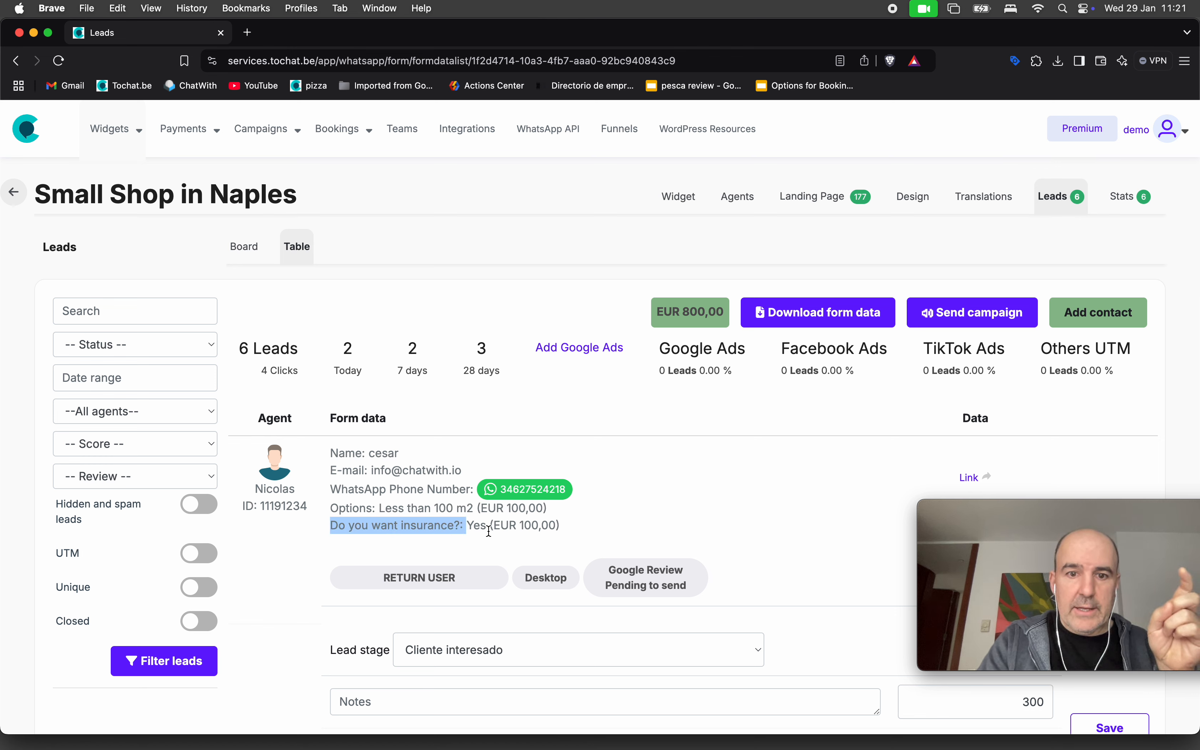
{"action": "triple_click", "coordinate": [419, 509]}
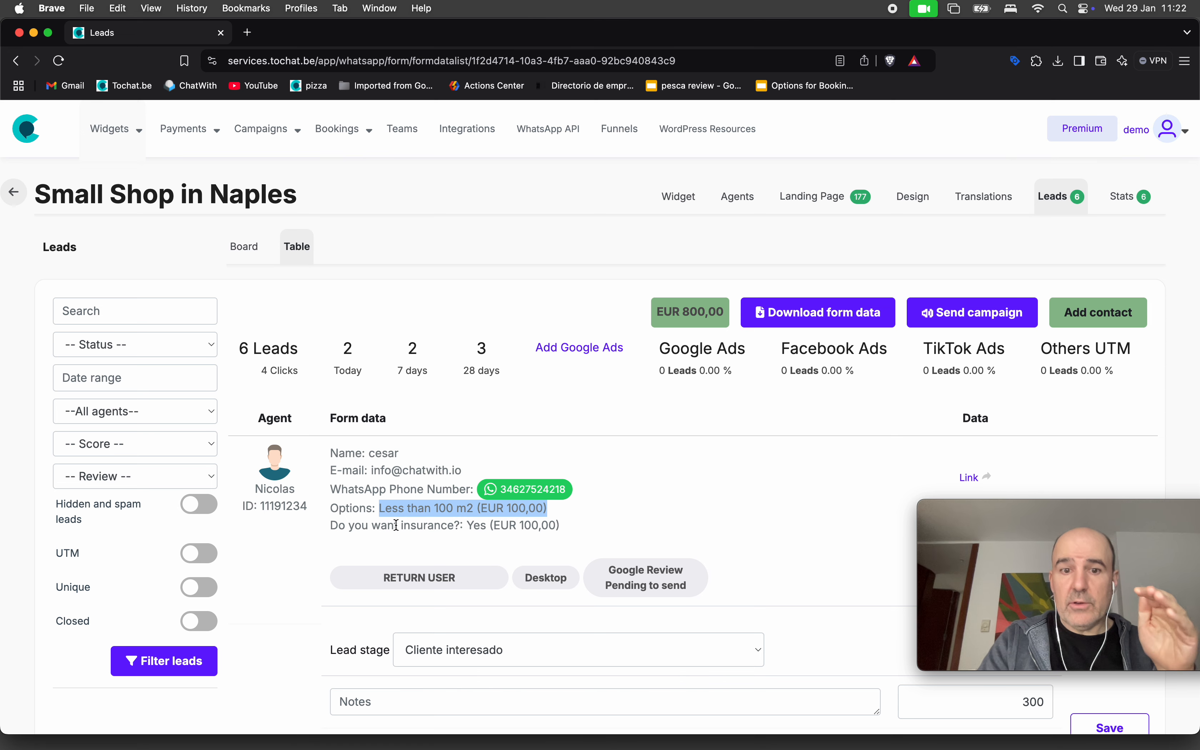
{"action": "scroll", "coordinate": [461, 578], "scroll_direction": "down", "scroll_amount": 7}
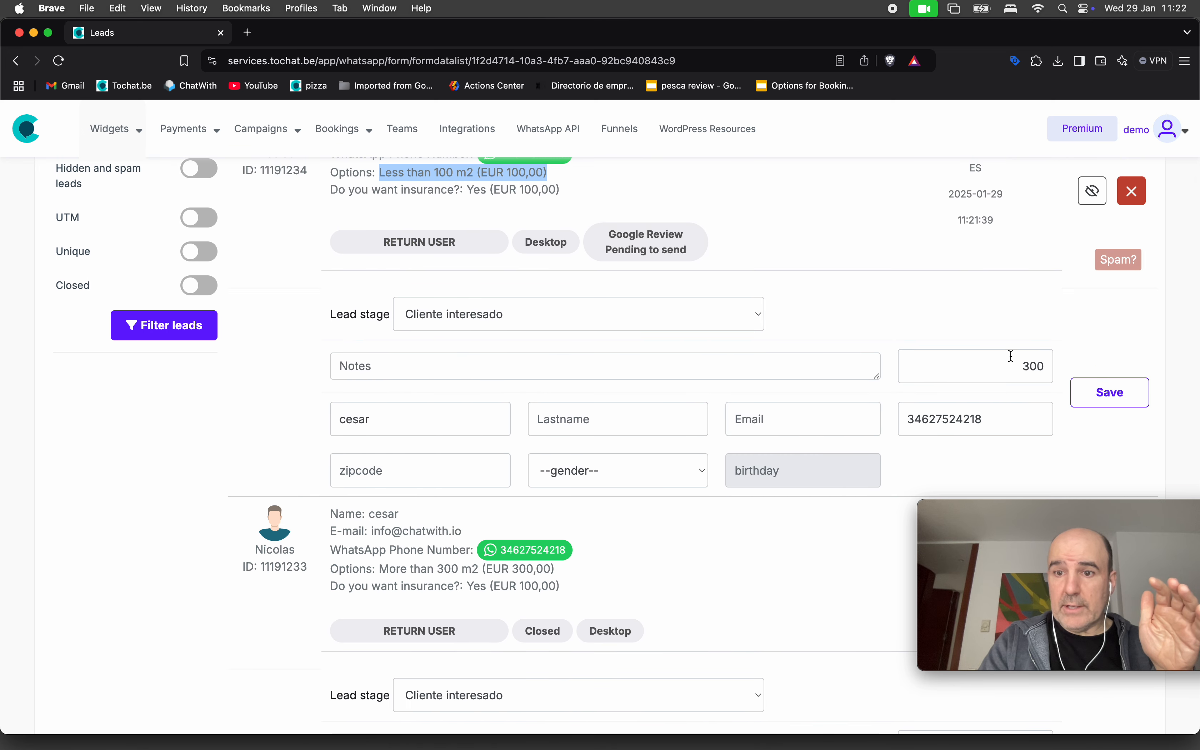
{"action": "double_click", "coordinate": [1004, 367]}
{"action": "scroll", "coordinate": [865, 290], "scroll_direction": "up", "scroll_amount": 3}
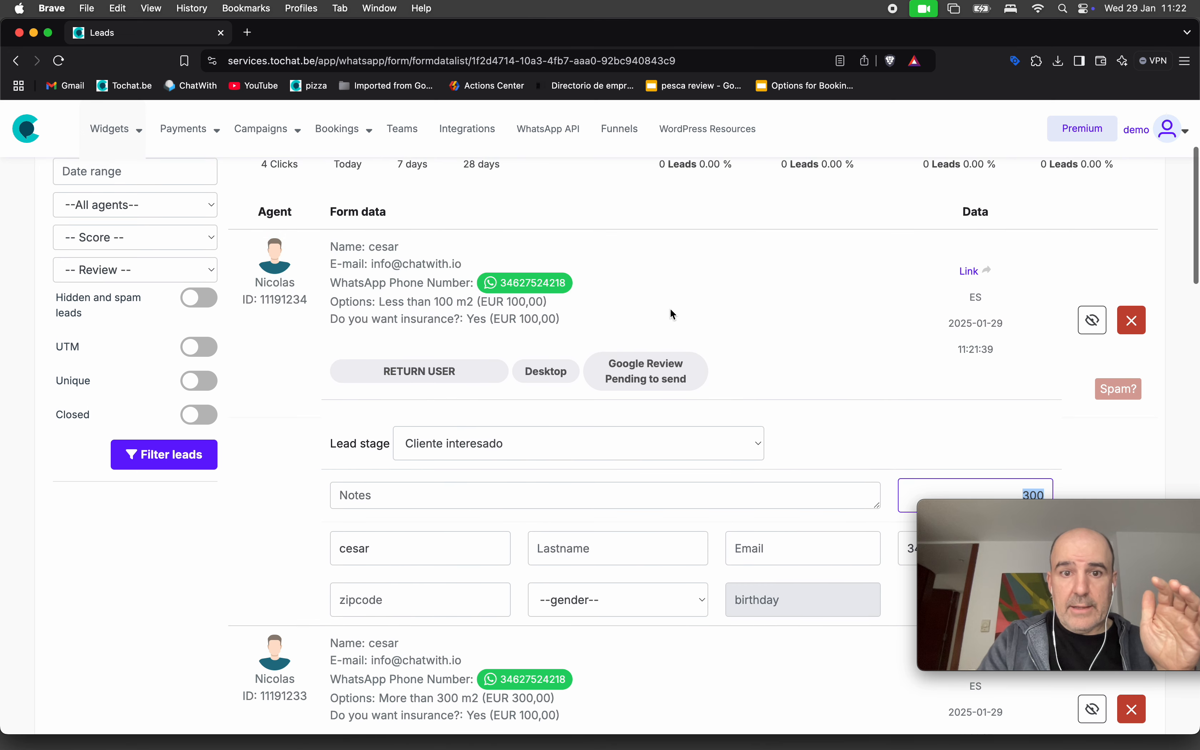
{"action": "triple_click", "coordinate": [451, 304]}
{"action": "left_click_drag", "start_coordinate": [451, 305], "coordinate": [451, 322]}
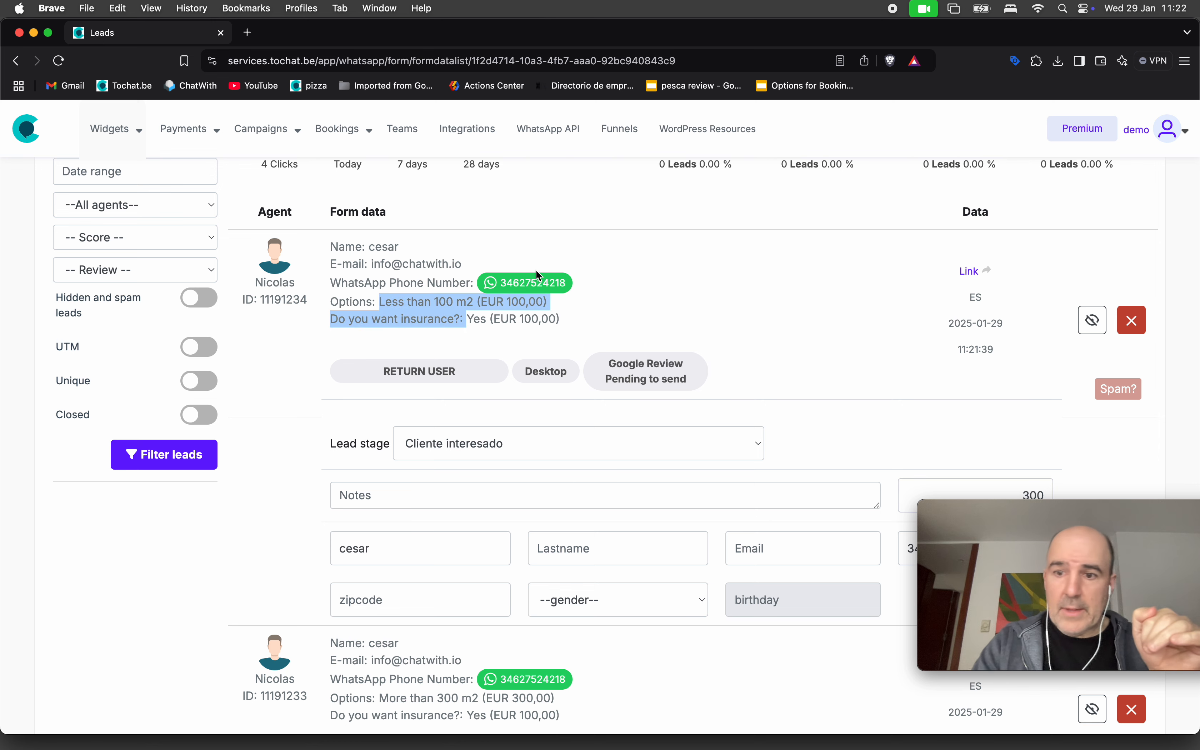
Go to the Small Shop in Naples widget's settings page.
{"action": "left_click_drag", "start_coordinate": [1061, 506], "coordinate": [1020, 242]}
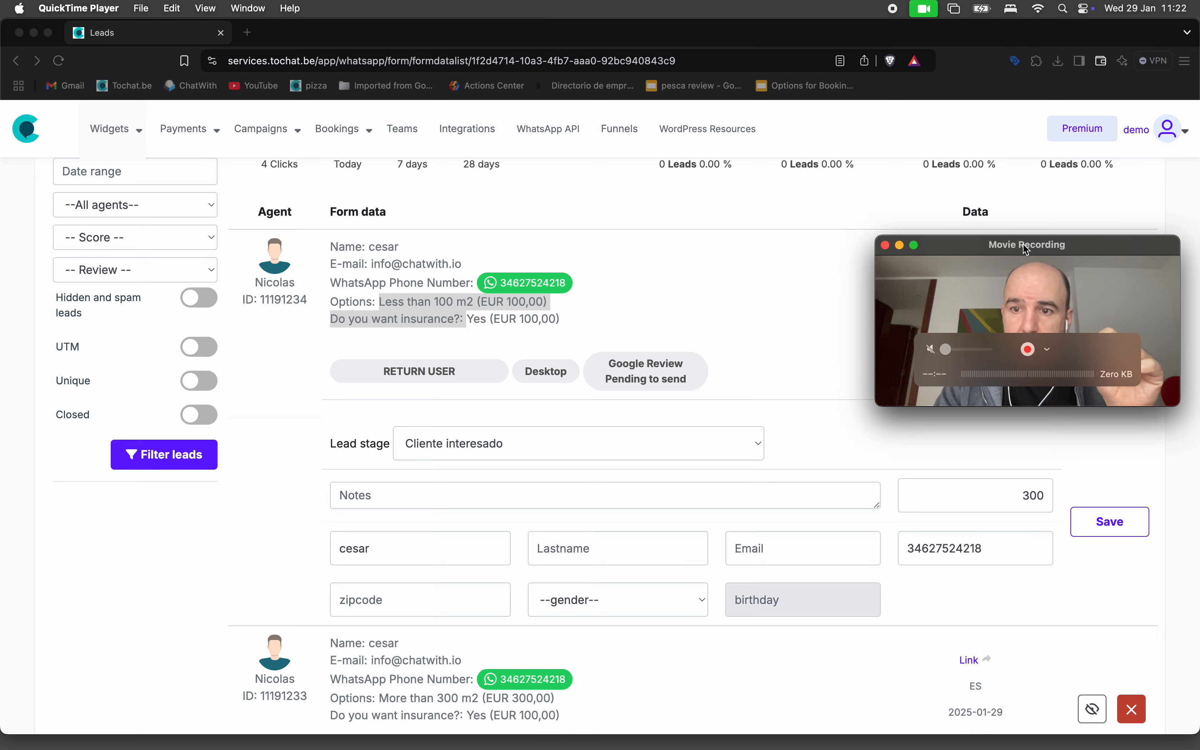
{"action": "scroll", "coordinate": [842, 370], "scroll_direction": "up", "scroll_amount": 5}
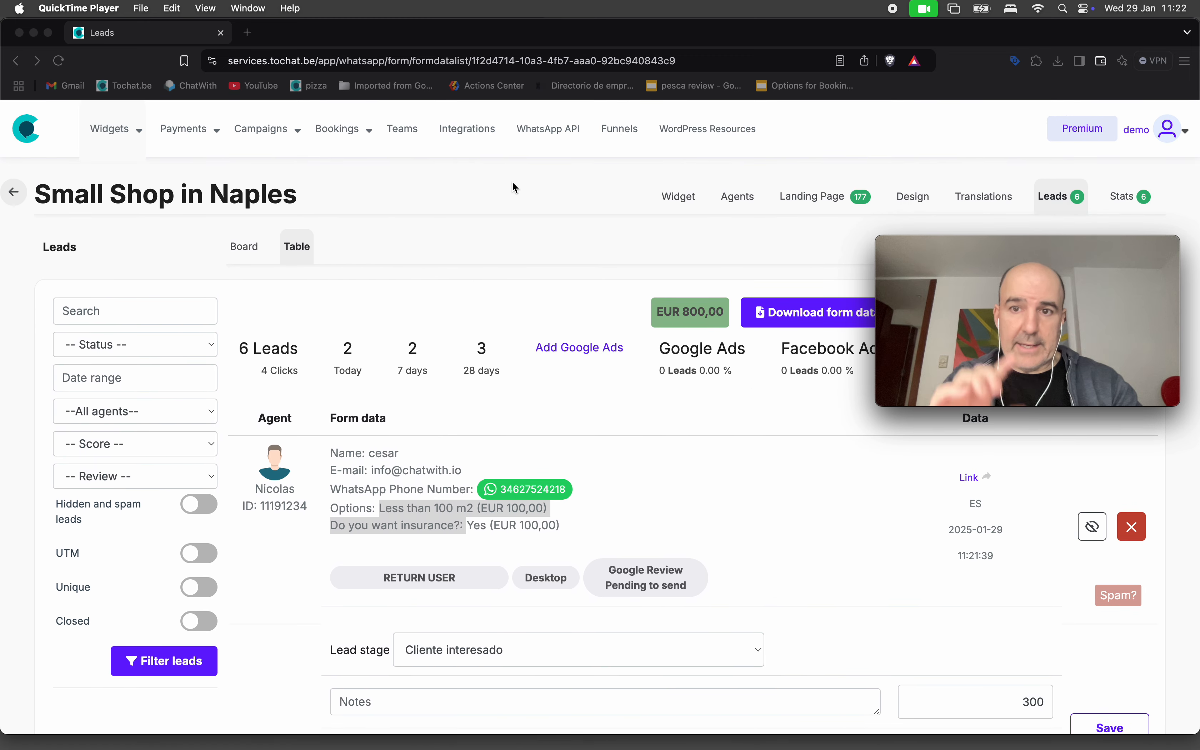
{"action": "left_click", "coordinate": [690, 198]}
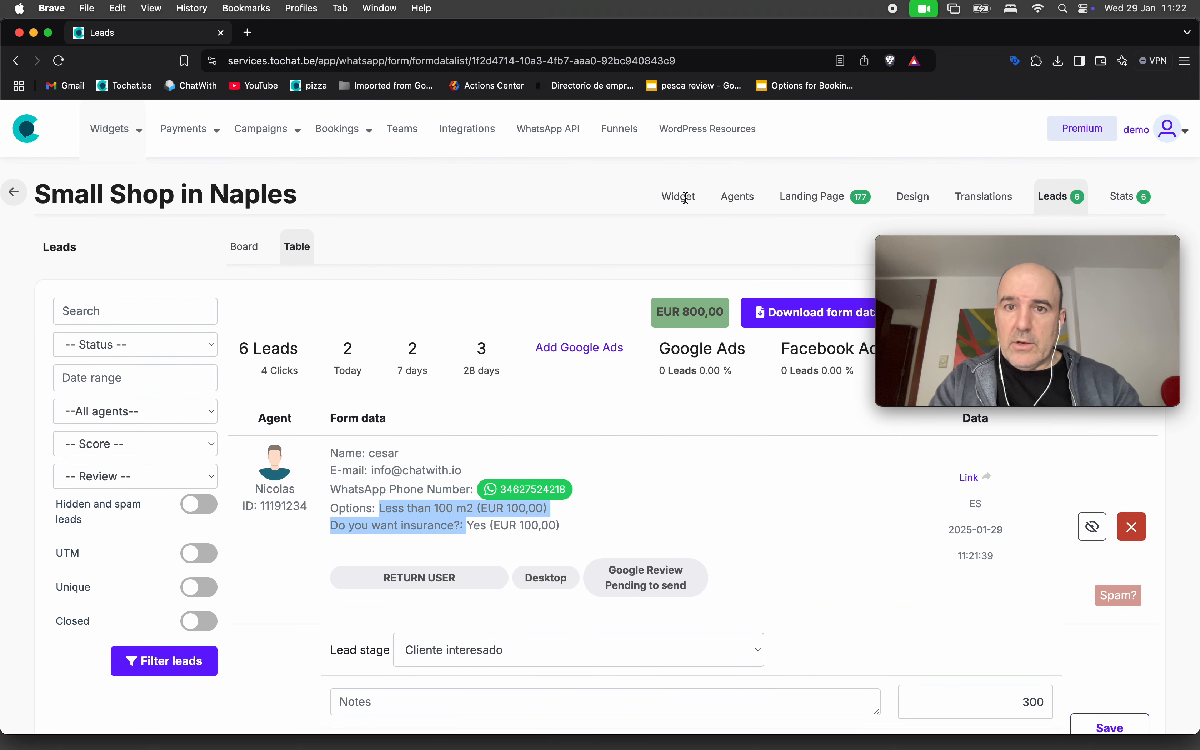
Open the agent's form and switch off Close conversation for the More than 300 m2 option.
{"action": "left_click", "coordinate": [748, 198]}
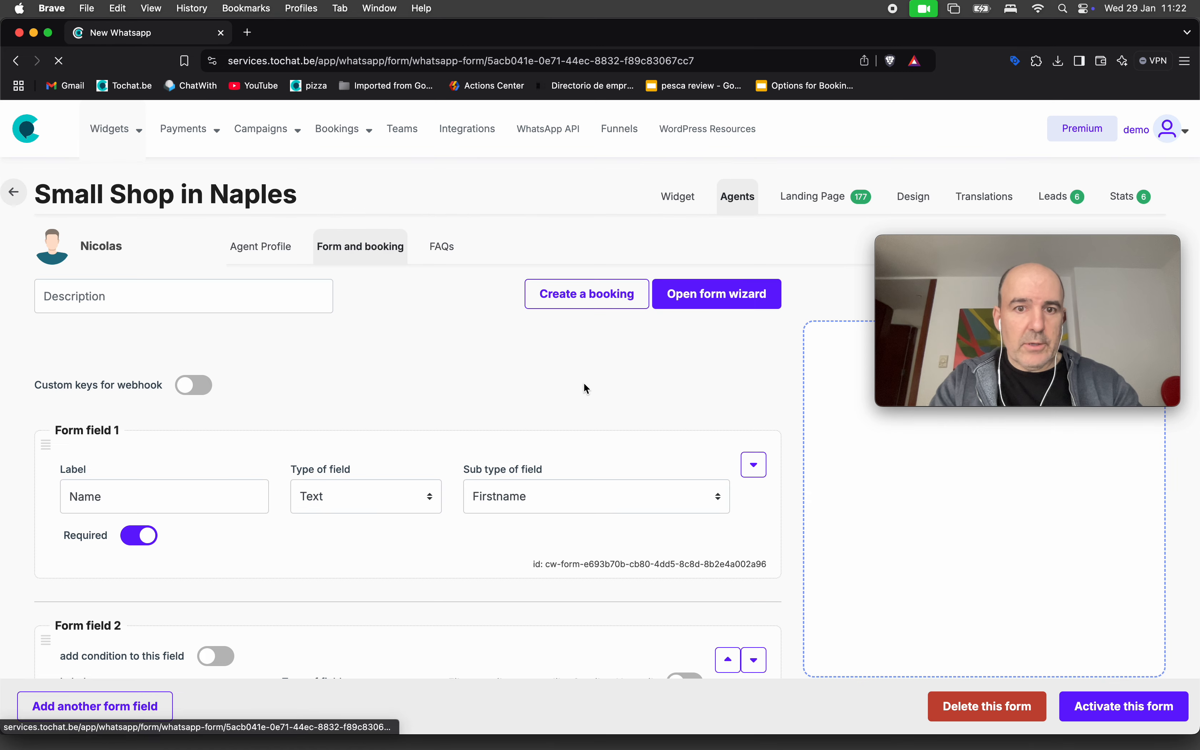
{"action": "scroll", "coordinate": [585, 389], "scroll_direction": "down", "scroll_amount": 15}
{"action": "scroll", "coordinate": [585, 389], "scroll_direction": "down", "scroll_amount": 5}
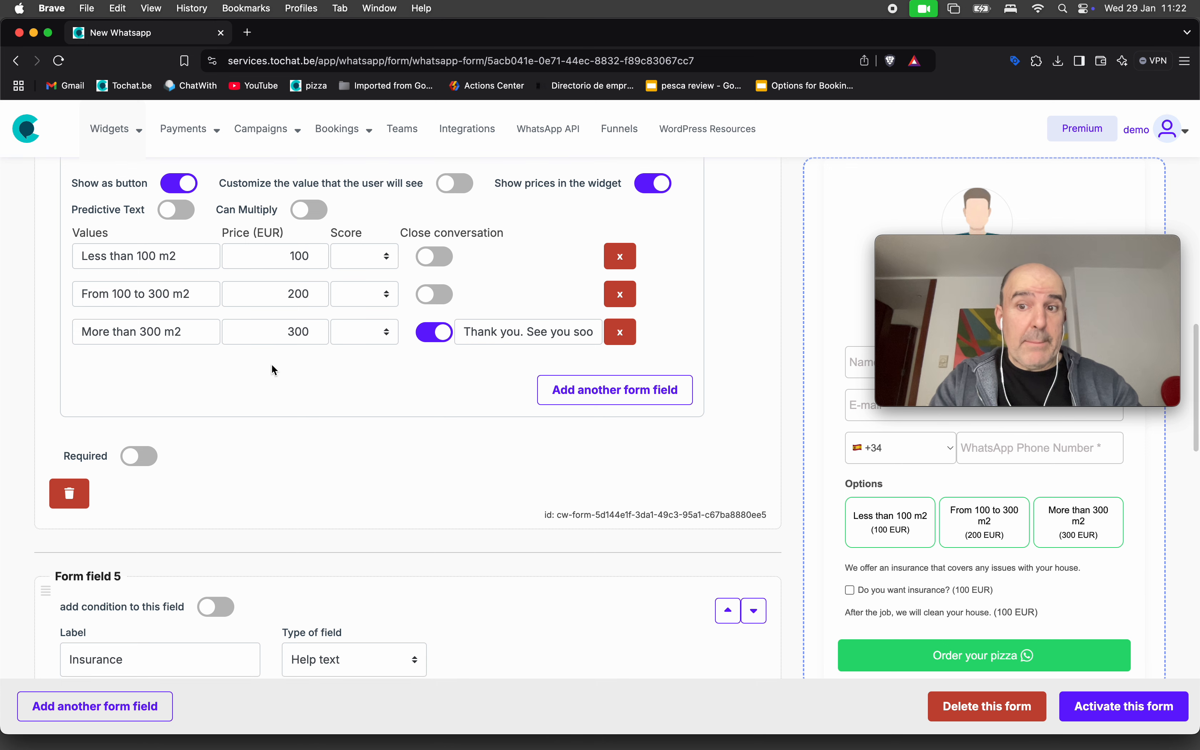
{"action": "scroll", "coordinate": [273, 368], "scroll_direction": "down", "scroll_amount": 1}
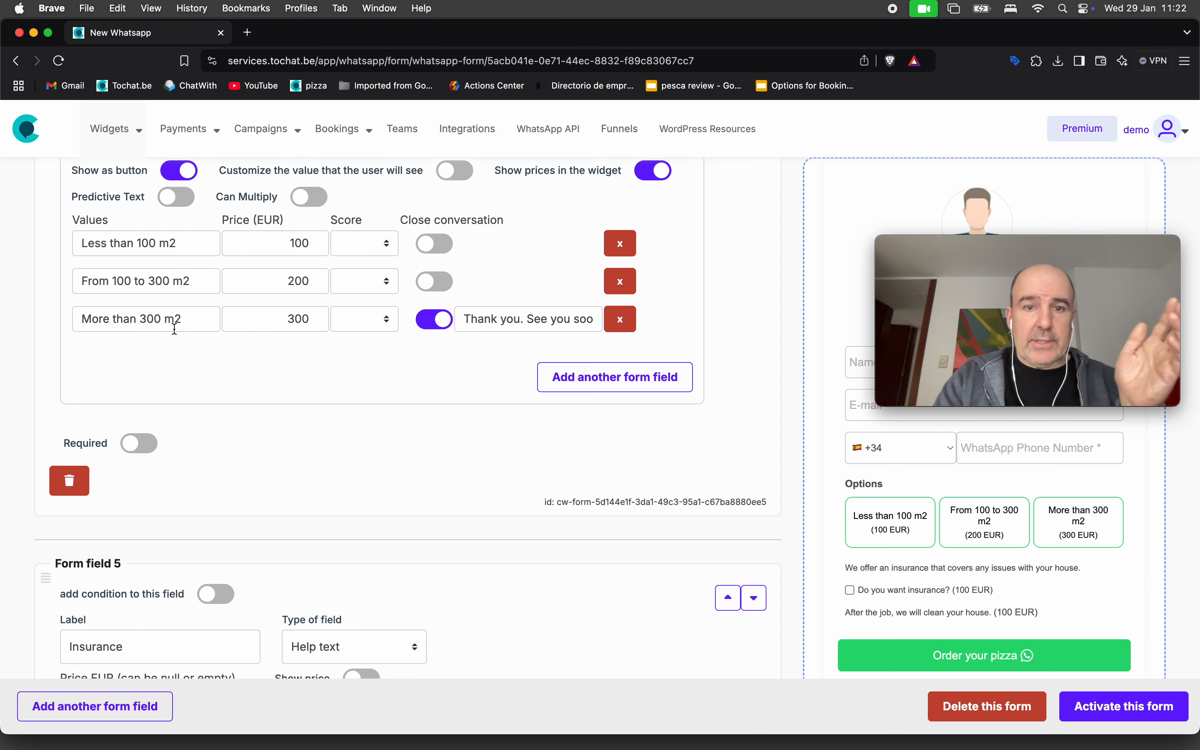
{"action": "triple_click", "coordinate": [147, 319]}
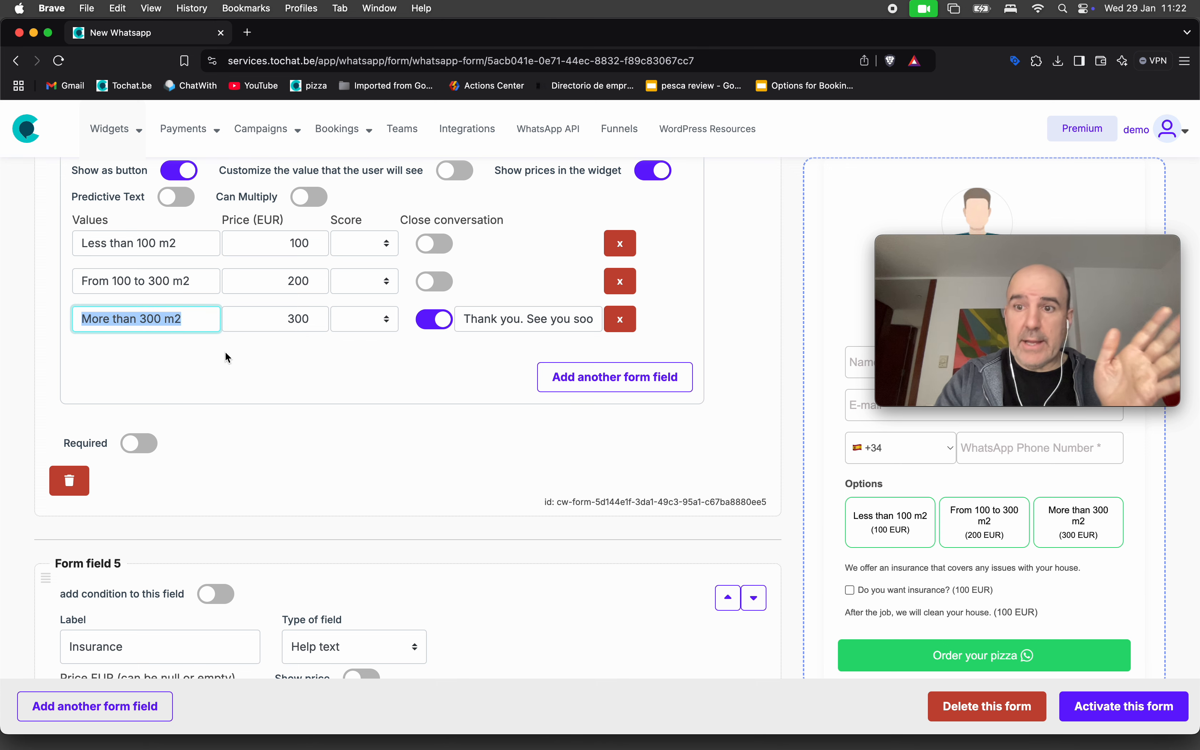
{"action": "left_click", "coordinate": [428, 323]}
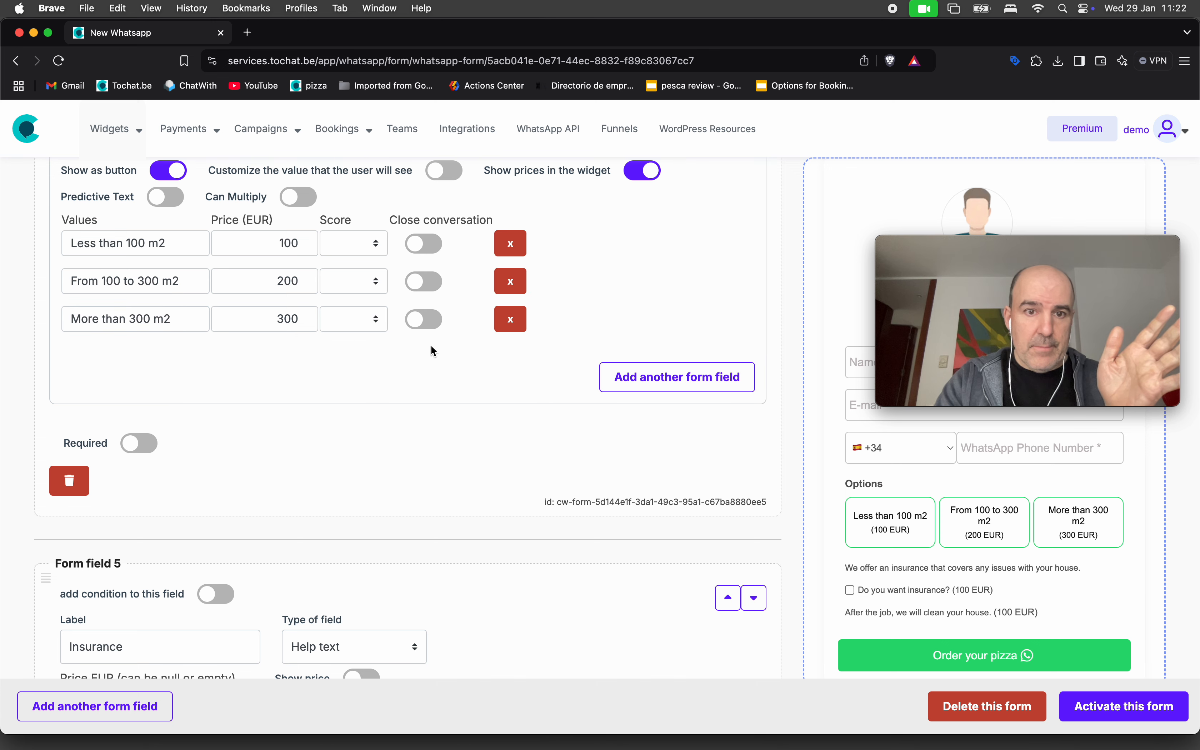
{"action": "triple_click", "coordinate": [156, 319]}
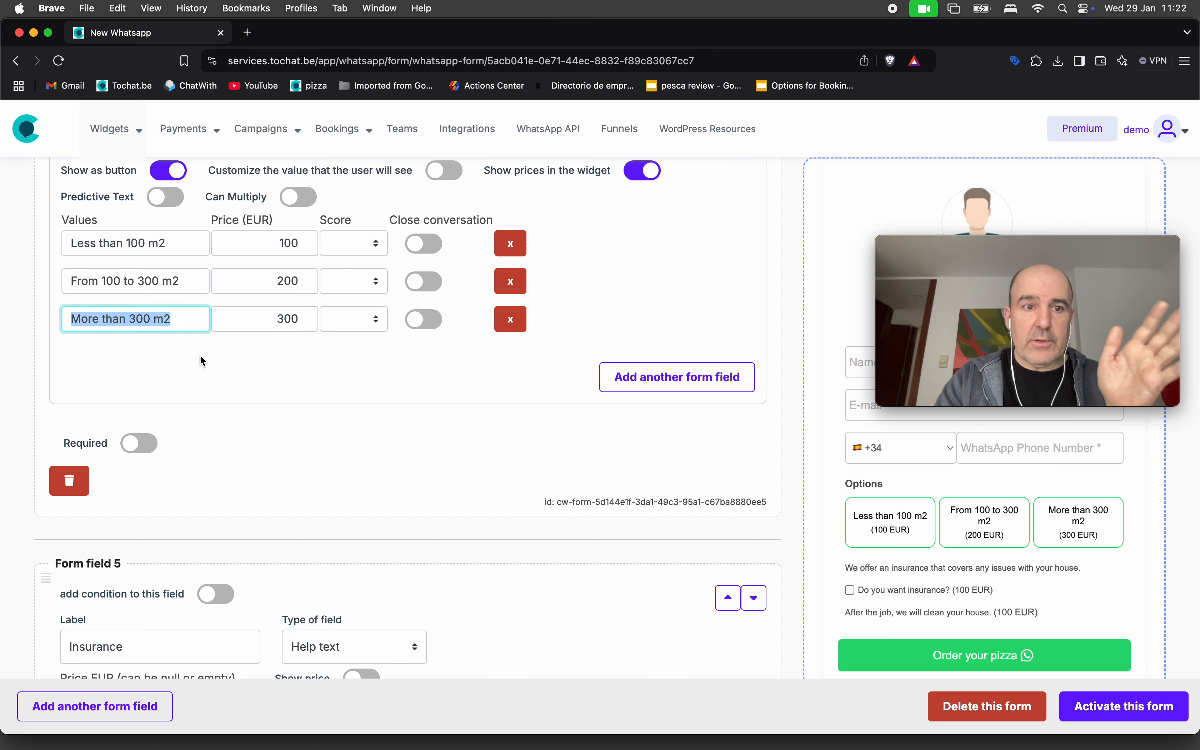
Scroll down to field 6, the 'Do you want insurance?' checkbox.
{"action": "scroll", "coordinate": [218, 357], "scroll_direction": "down", "scroll_amount": 5}
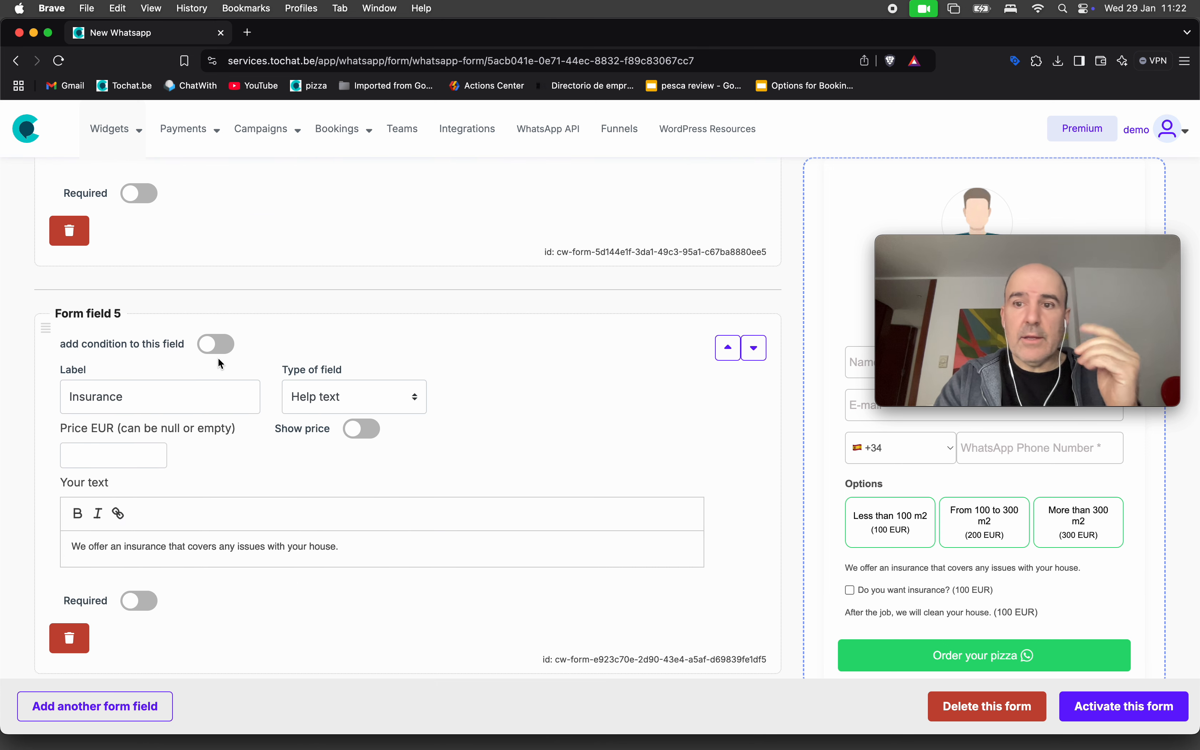
{"action": "scroll", "coordinate": [218, 358], "scroll_direction": "down", "scroll_amount": 8}
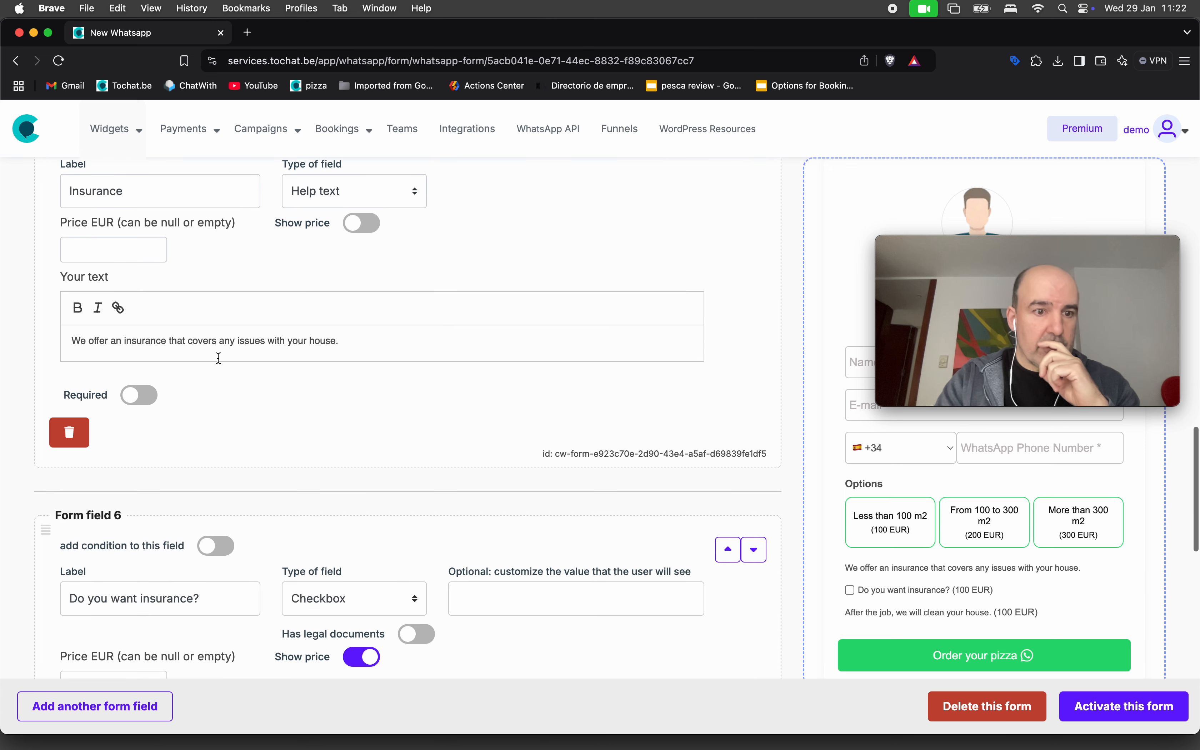
{"action": "triple_click", "coordinate": [95, 395]}
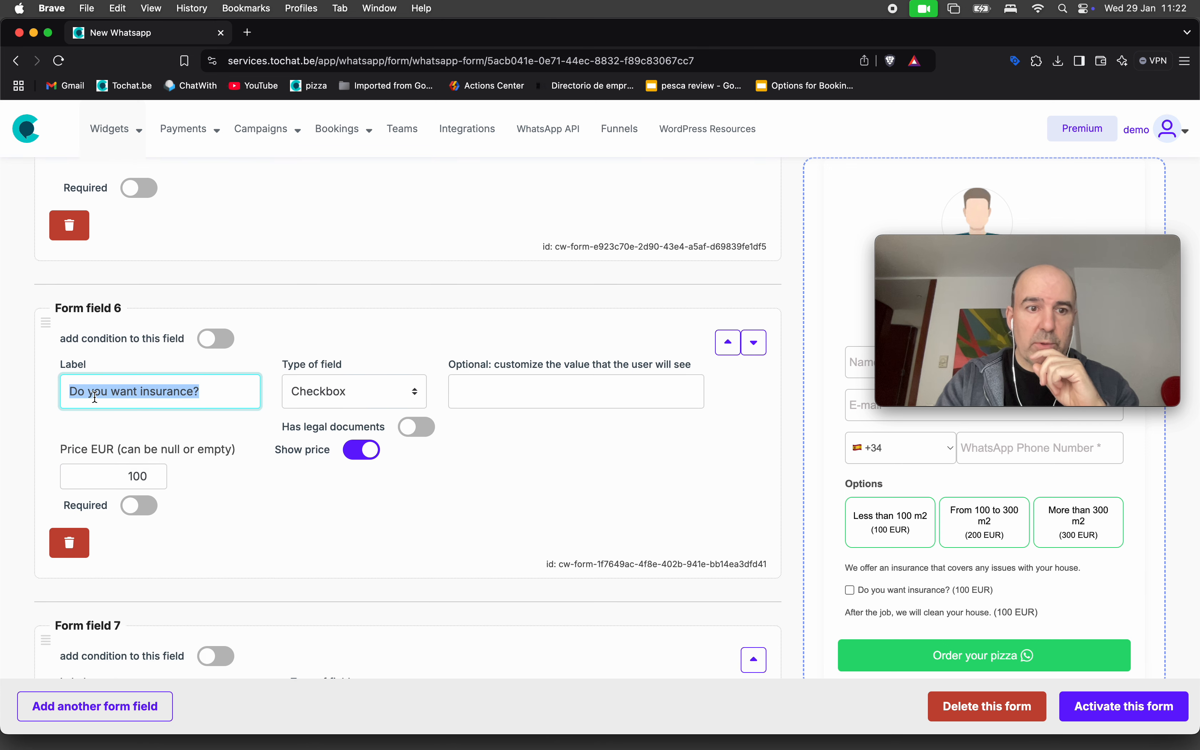
{"action": "scroll", "coordinate": [358, 488], "scroll_direction": "down", "scroll_amount": 1}
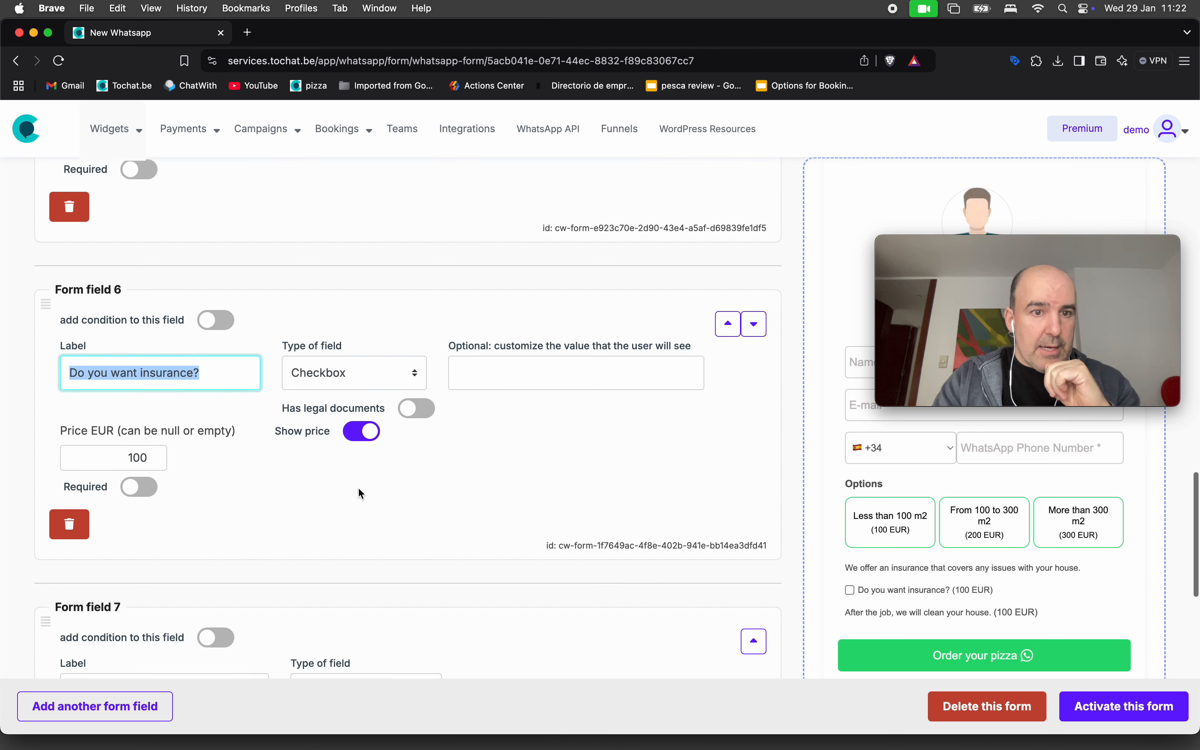
Add a condition on the insurance field: 4 - Options equals More than 300 m2, then activate the form.
{"action": "left_click", "coordinate": [211, 317]}
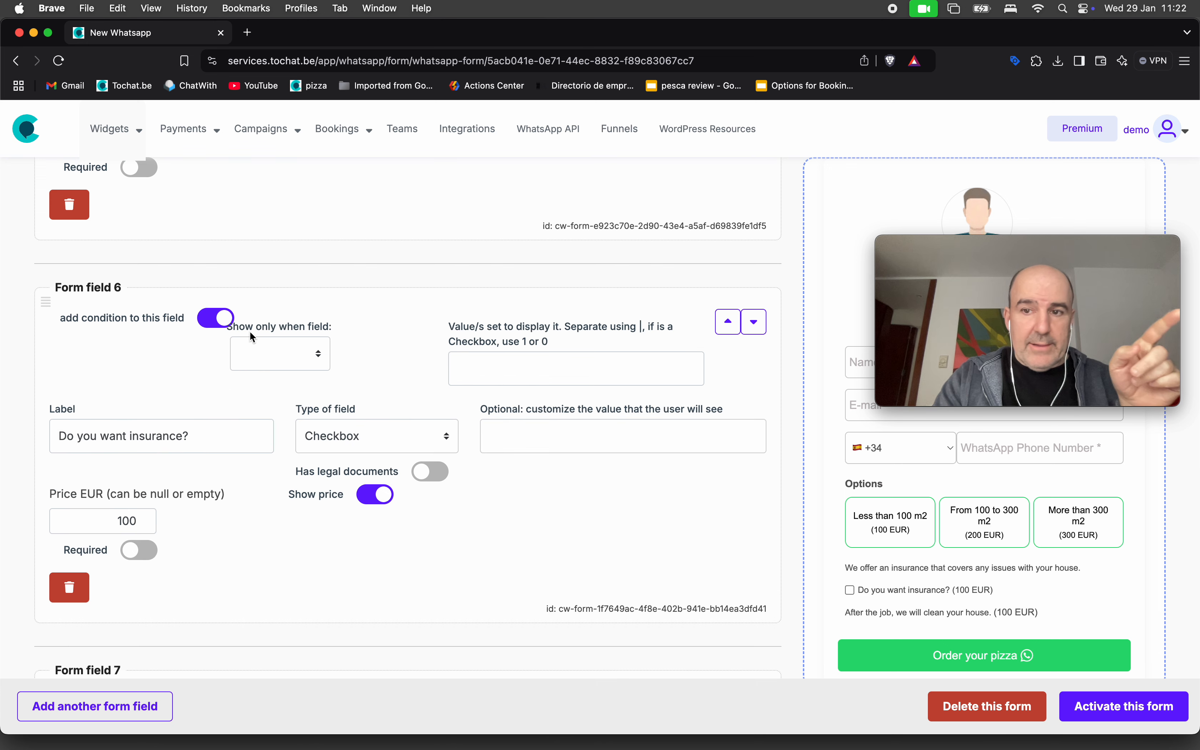
{"action": "left_click", "coordinate": [267, 347]}
{"action": "left_click", "coordinate": [304, 413]}
{"action": "scroll", "coordinate": [312, 354], "scroll_direction": "up", "scroll_amount": 15}
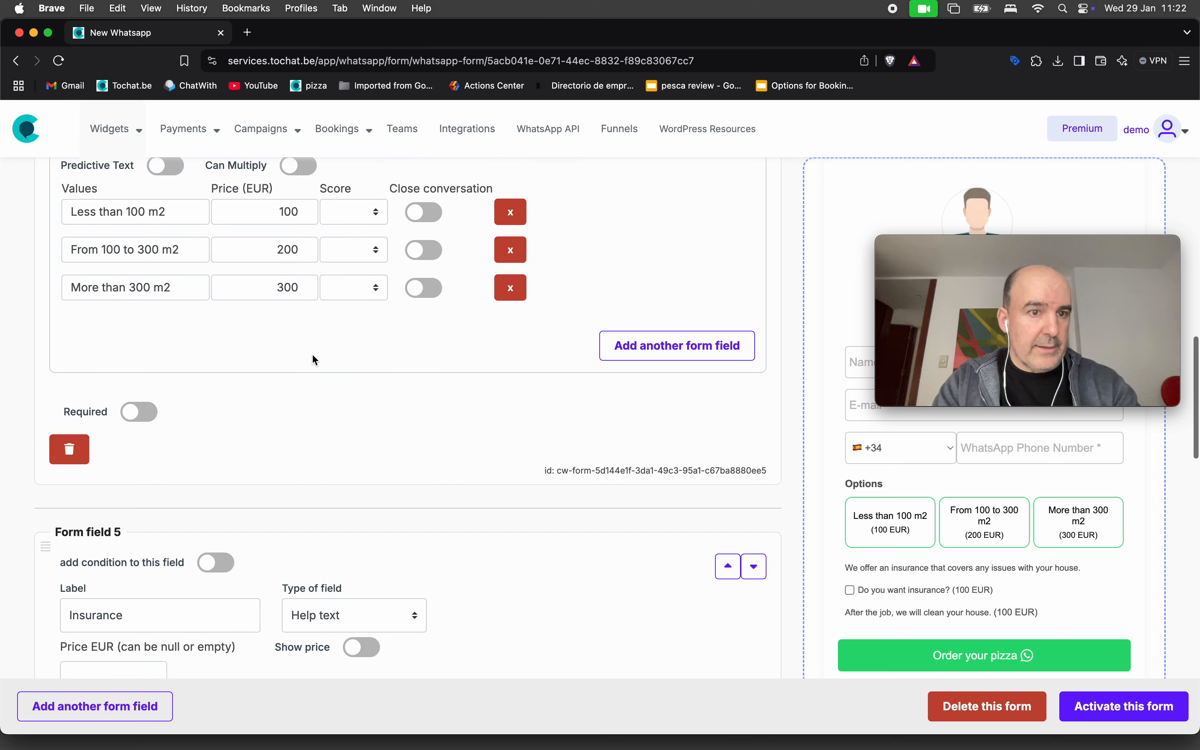
{"action": "triple_click", "coordinate": [172, 289]}
{"action": "key", "text": "super+c"}
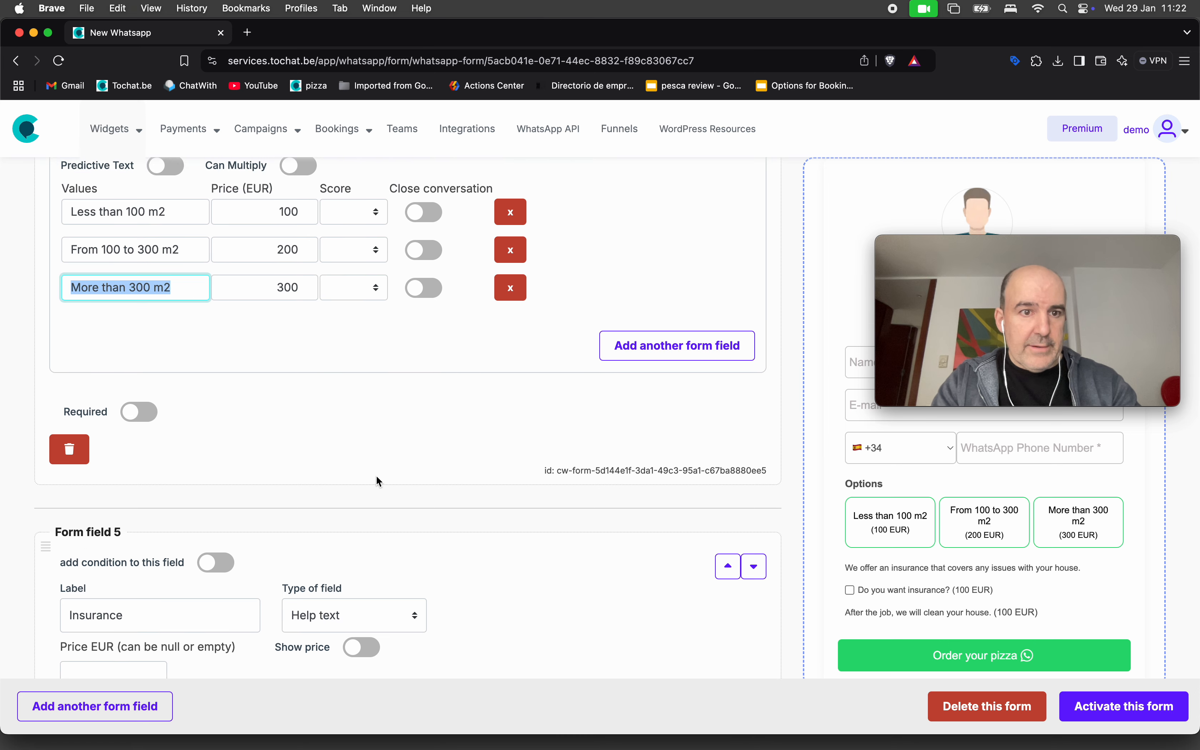
{"action": "scroll", "coordinate": [376, 473], "scroll_direction": "down", "scroll_amount": 12}
{"action": "left_click", "coordinate": [517, 468]}
{"action": "key", "text": "super+v"}
{"action": "left_click", "coordinate": [427, 474]}
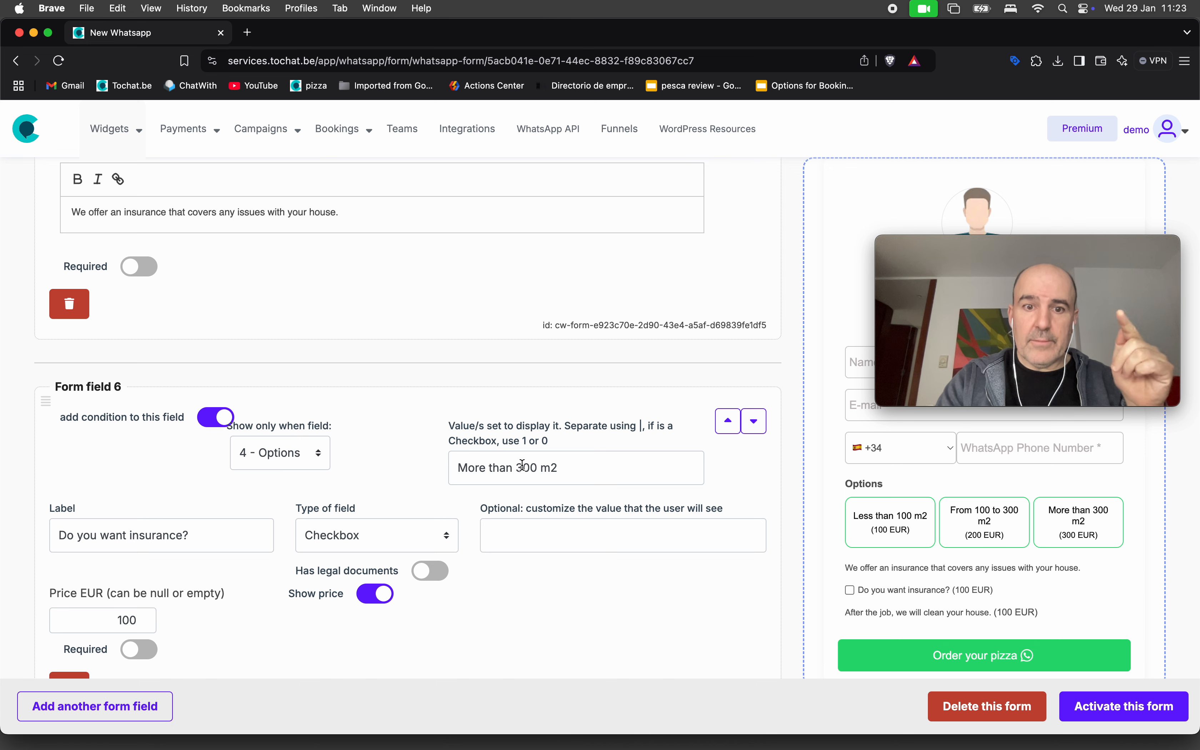
{"action": "scroll", "coordinate": [369, 515], "scroll_direction": "down", "scroll_amount": 3}
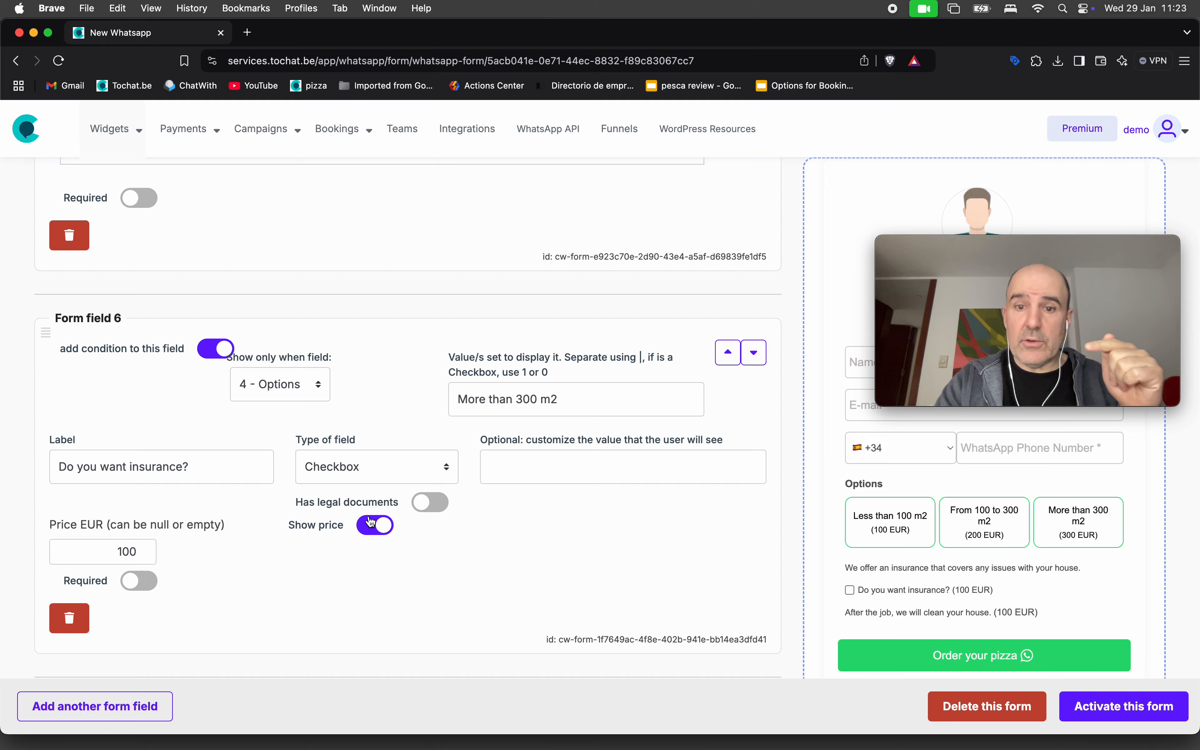
{"action": "left_click", "coordinate": [1104, 715]}
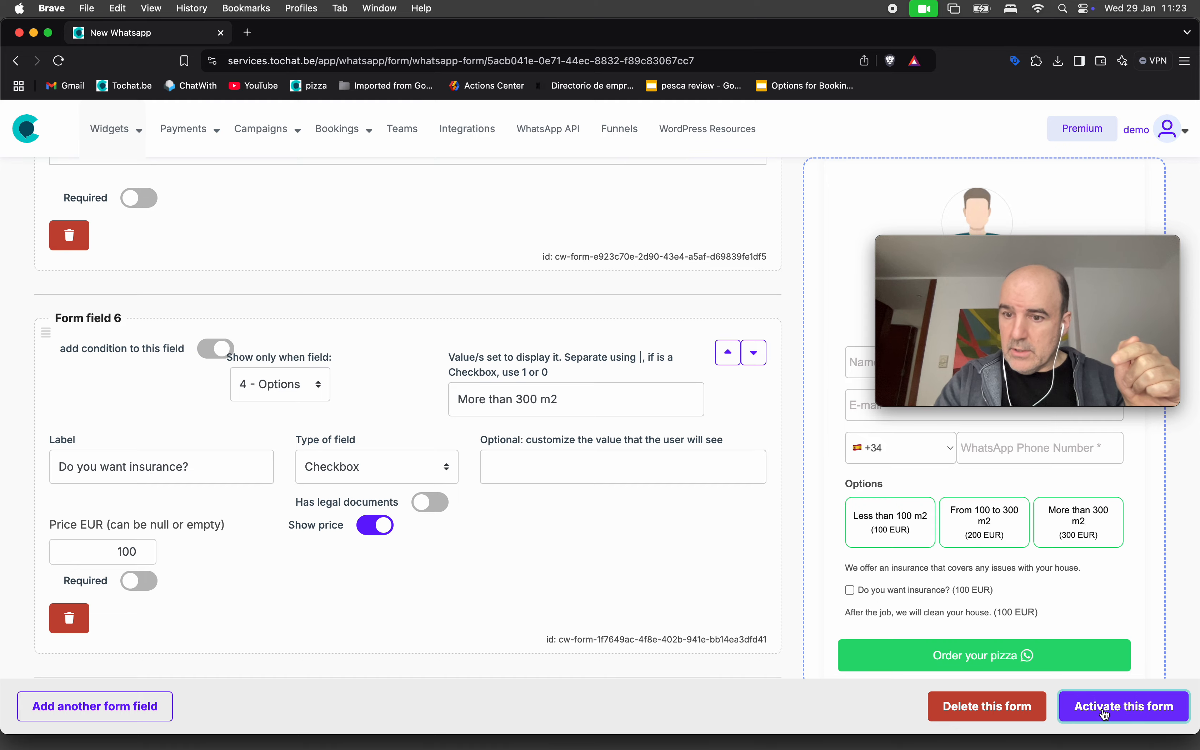
Fill the preview's name, e-mail and WhatsApp number fields with sample contact details.
{"action": "left_click_drag", "start_coordinate": [1011, 243], "coordinate": [998, 88]}
{"action": "left_click", "coordinate": [928, 364]}
{"action": "type", "text": "cesar"}
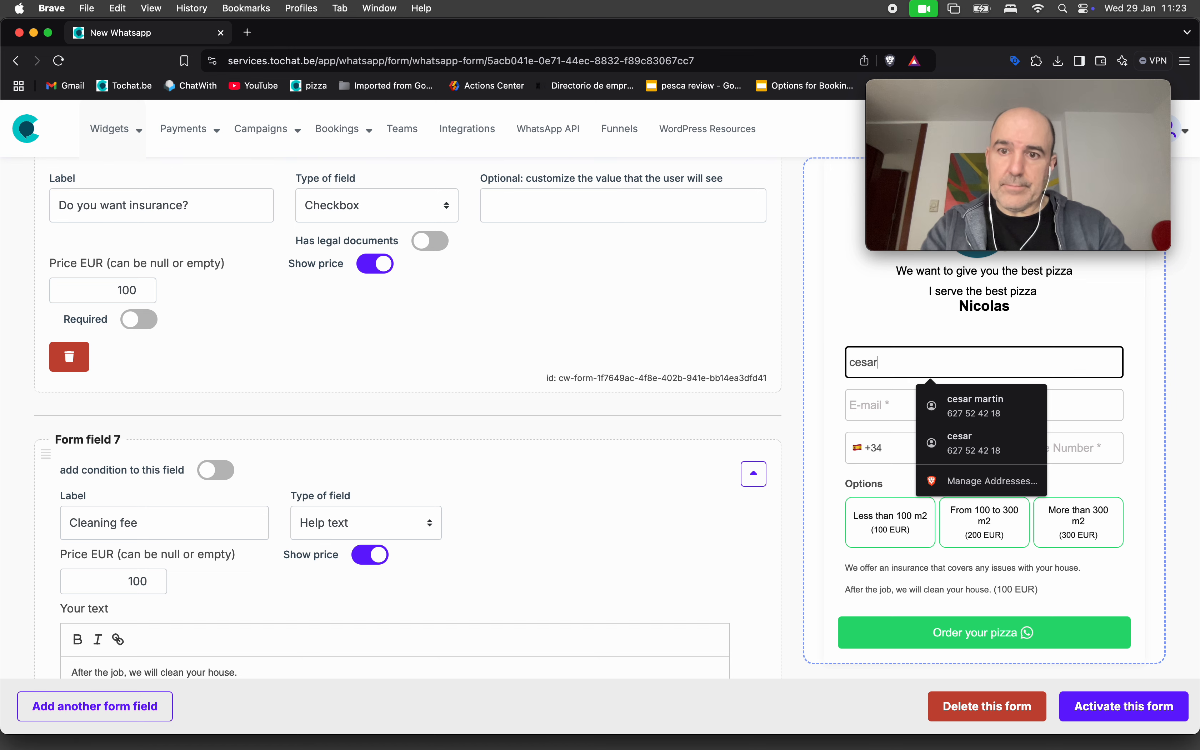
{"action": "key", "text": "Tab"}
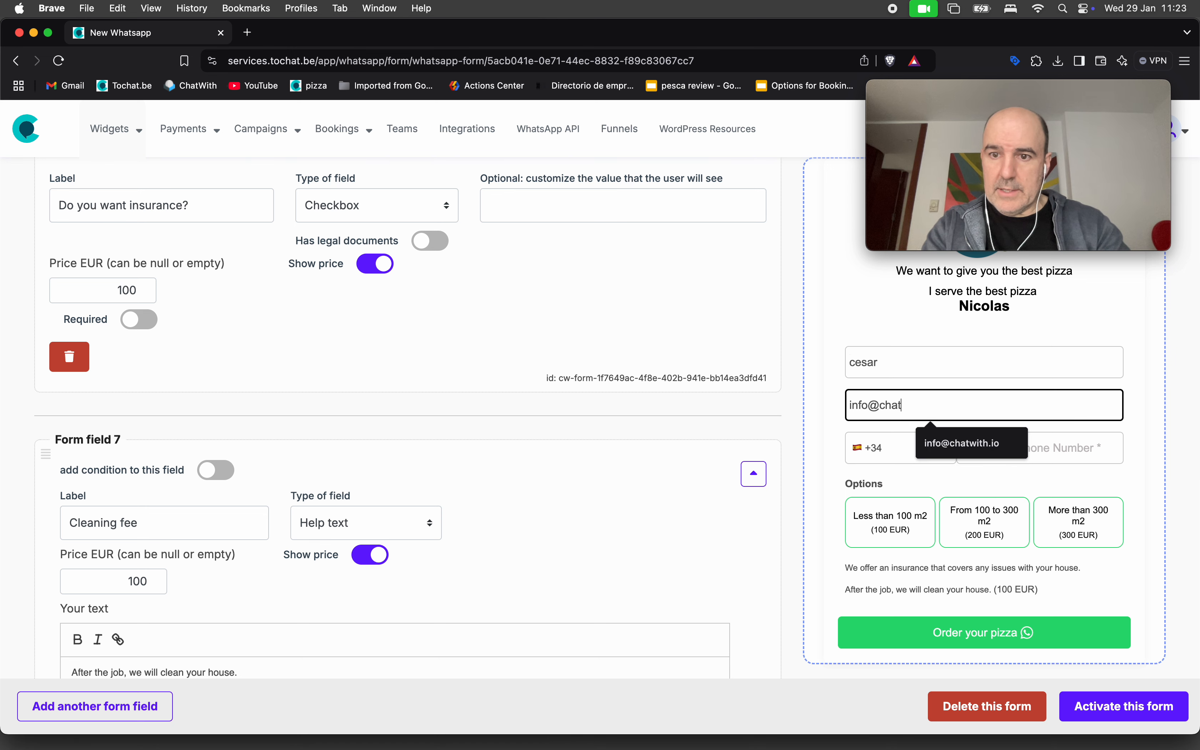
{"action": "key", "text": "Tab"}
{"action": "key", "text": "Tab"}
{"action": "type", "text": "627254"}
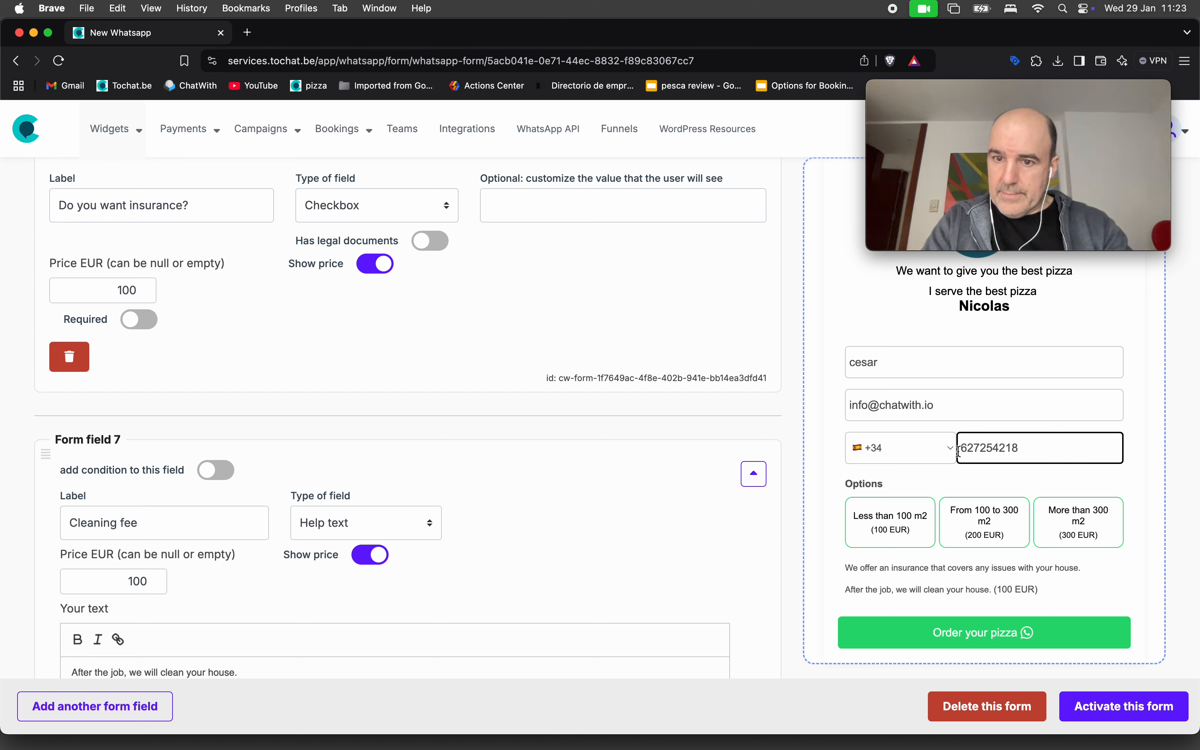
Switch between the area options to confirm insurance appears only for More than 300 m2.
{"action": "left_click", "coordinate": [1078, 530]}
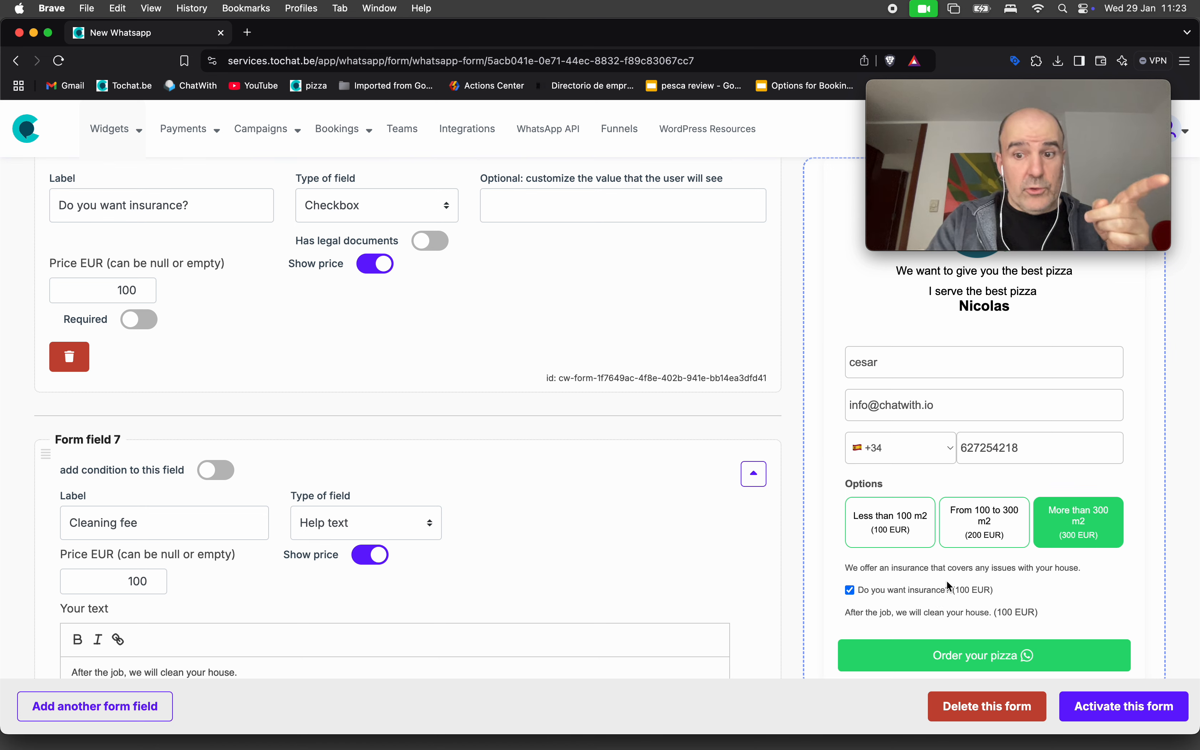
{"action": "left_click", "coordinate": [1009, 512]}
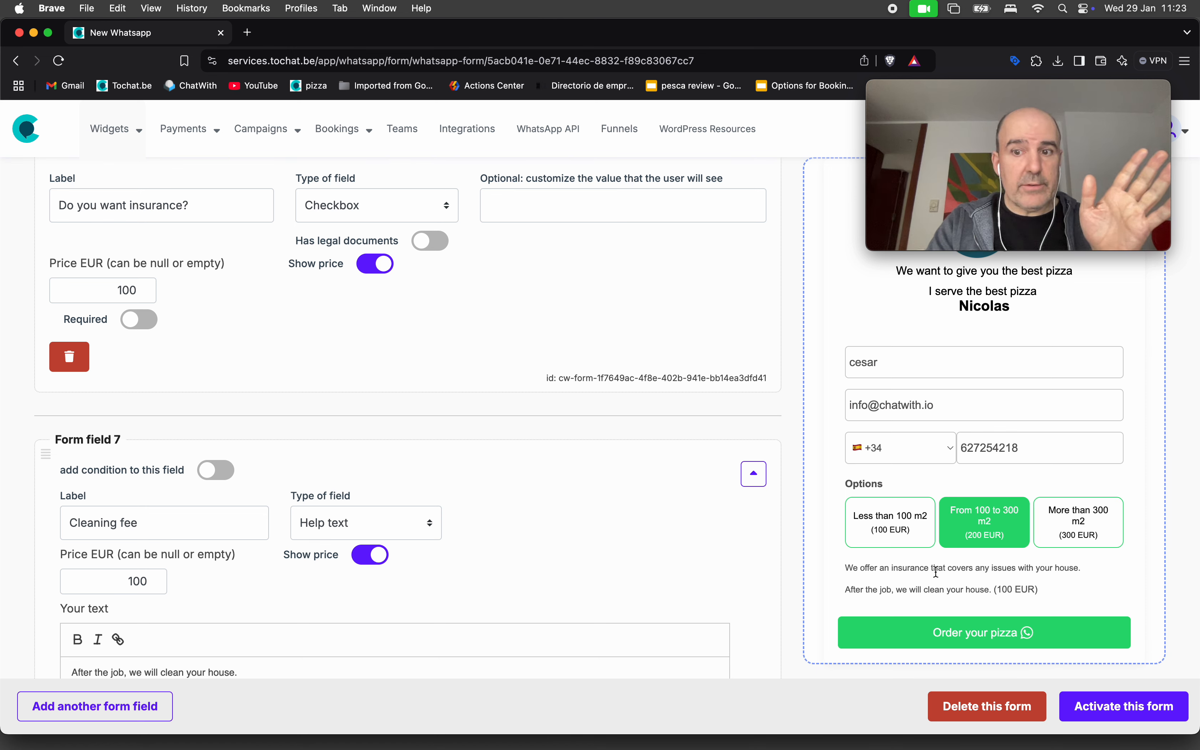
{"action": "left_click", "coordinate": [1095, 517]}
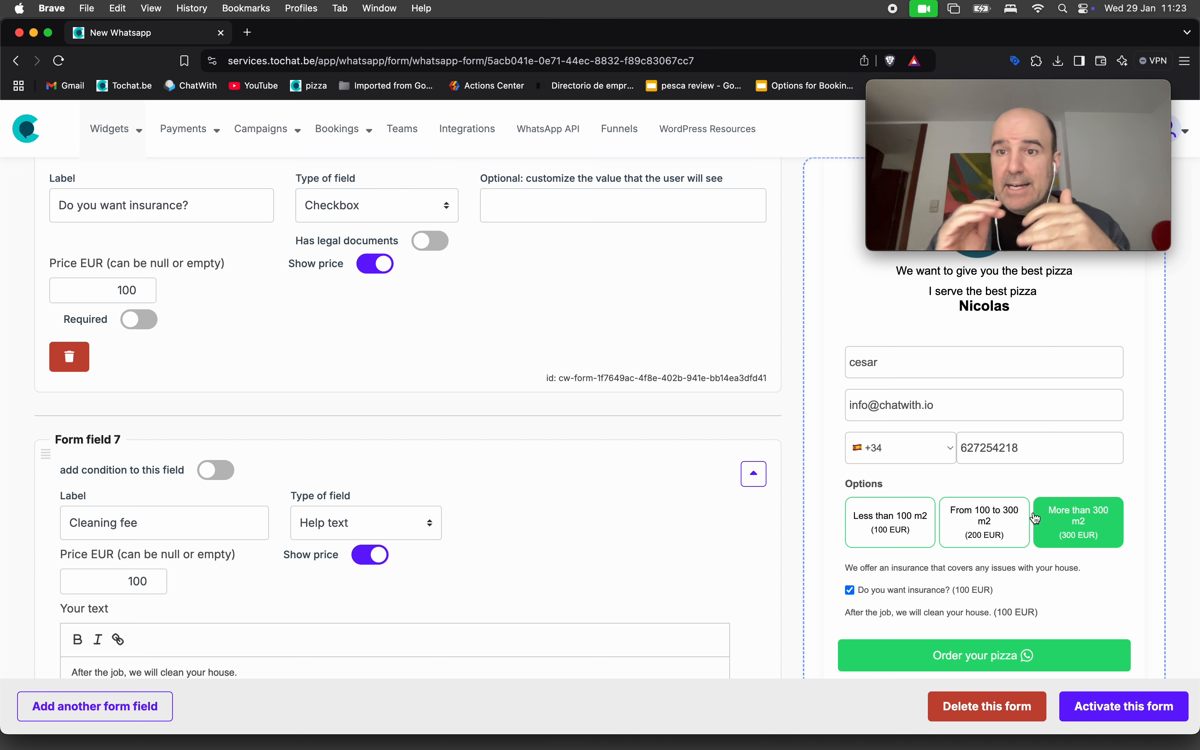
{"action": "left_click", "coordinate": [863, 516]}
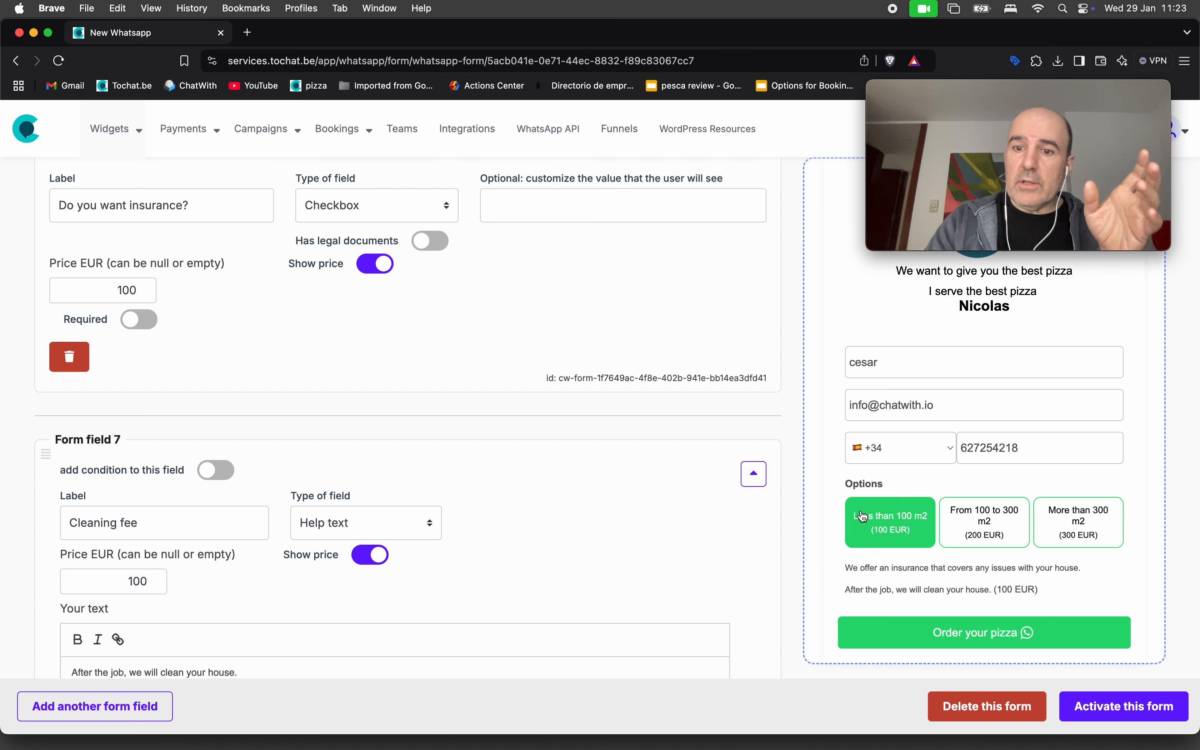
{"action": "left_click", "coordinate": [1096, 529]}
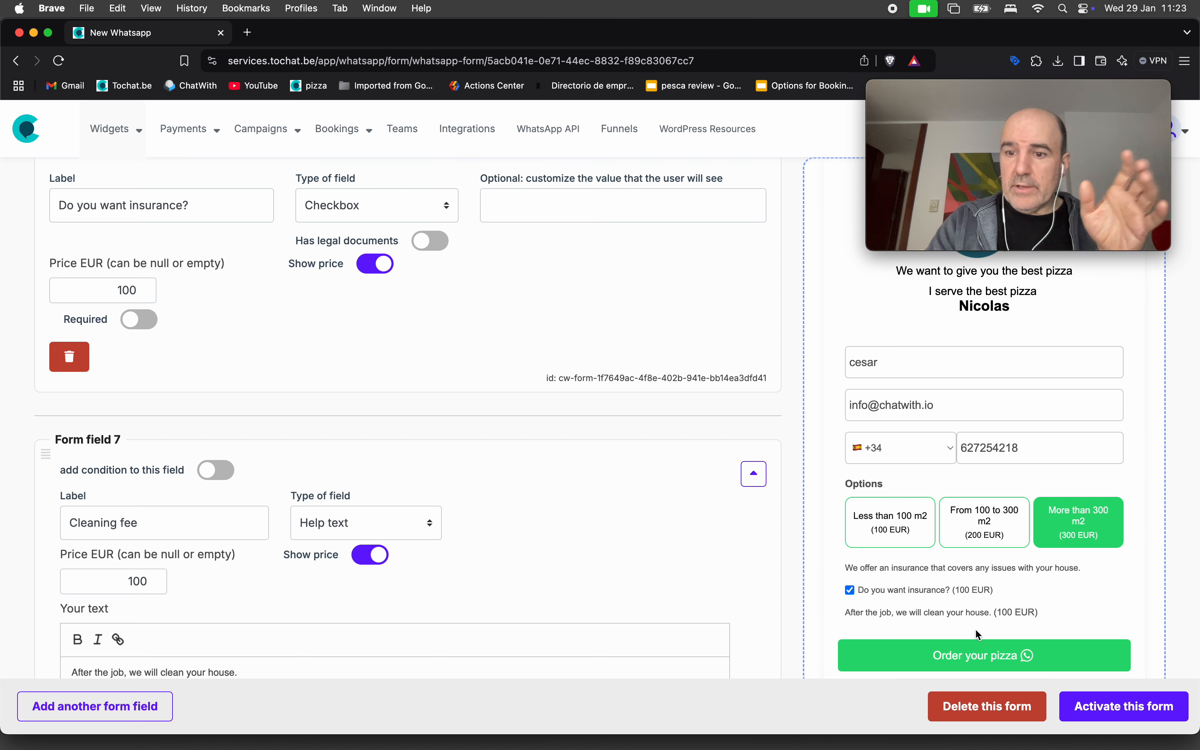
{"action": "triple_click", "coordinate": [927, 612]}
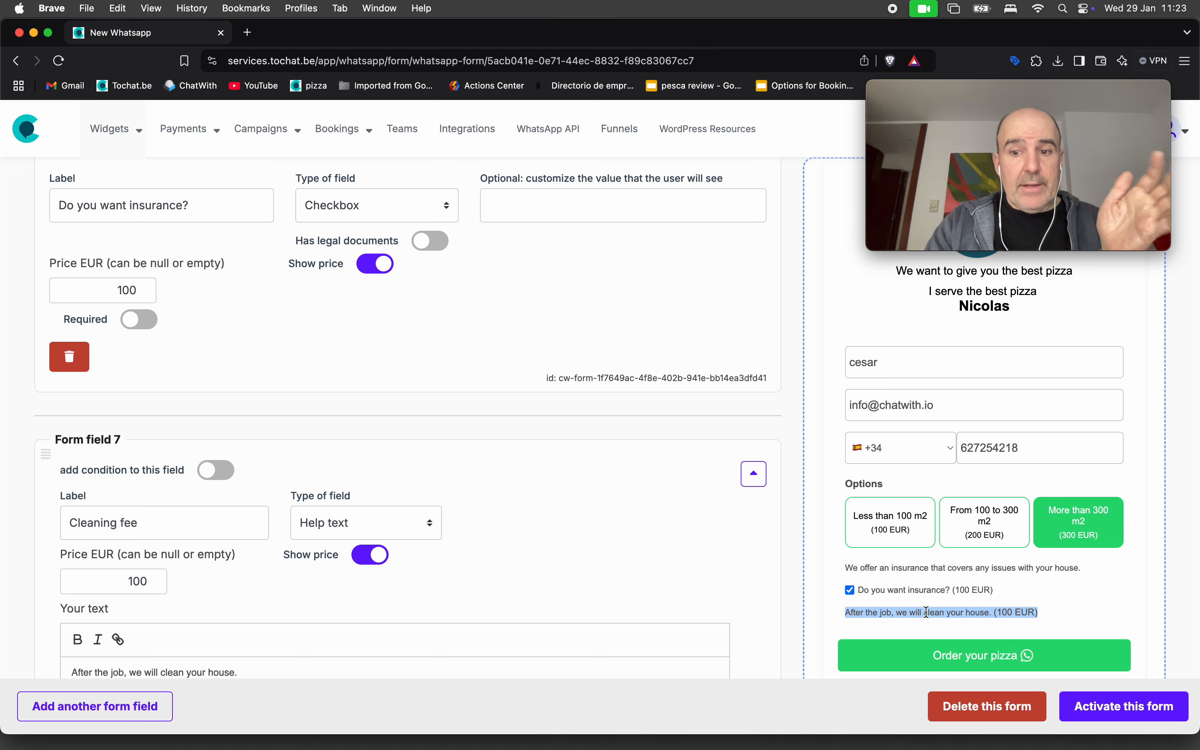
{"action": "left_click", "coordinate": [869, 543]}
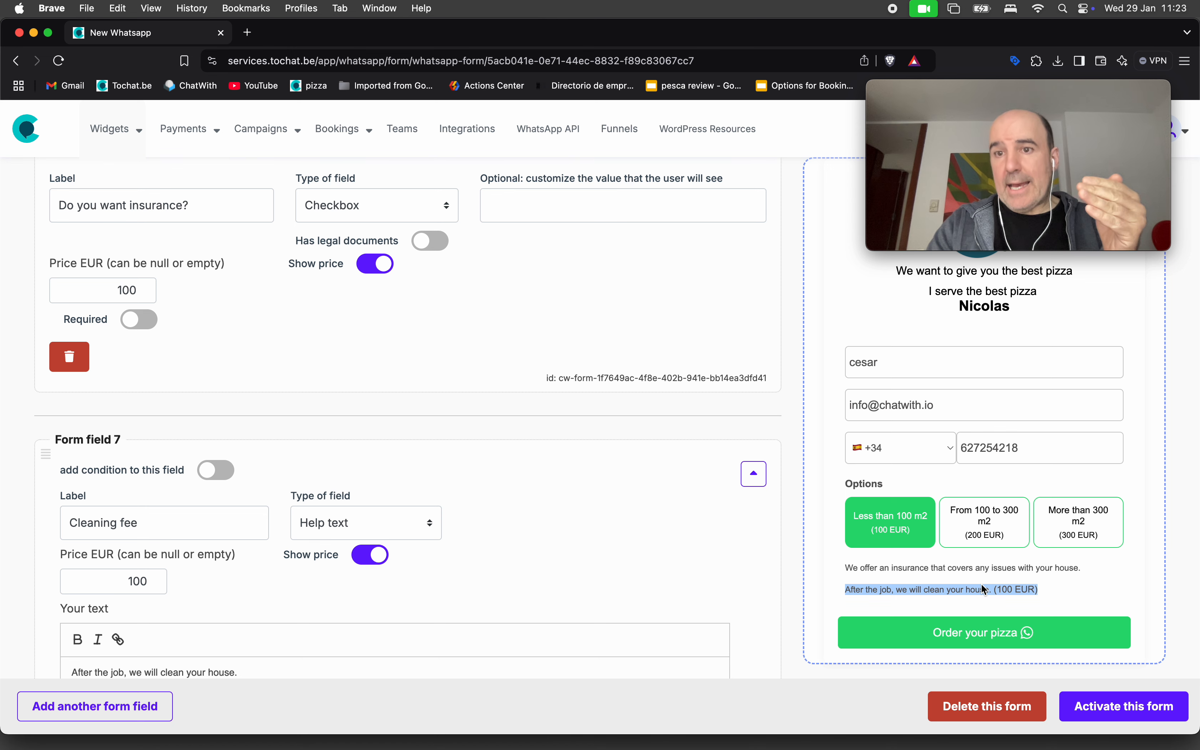
{"action": "left_click", "coordinate": [1091, 525]}
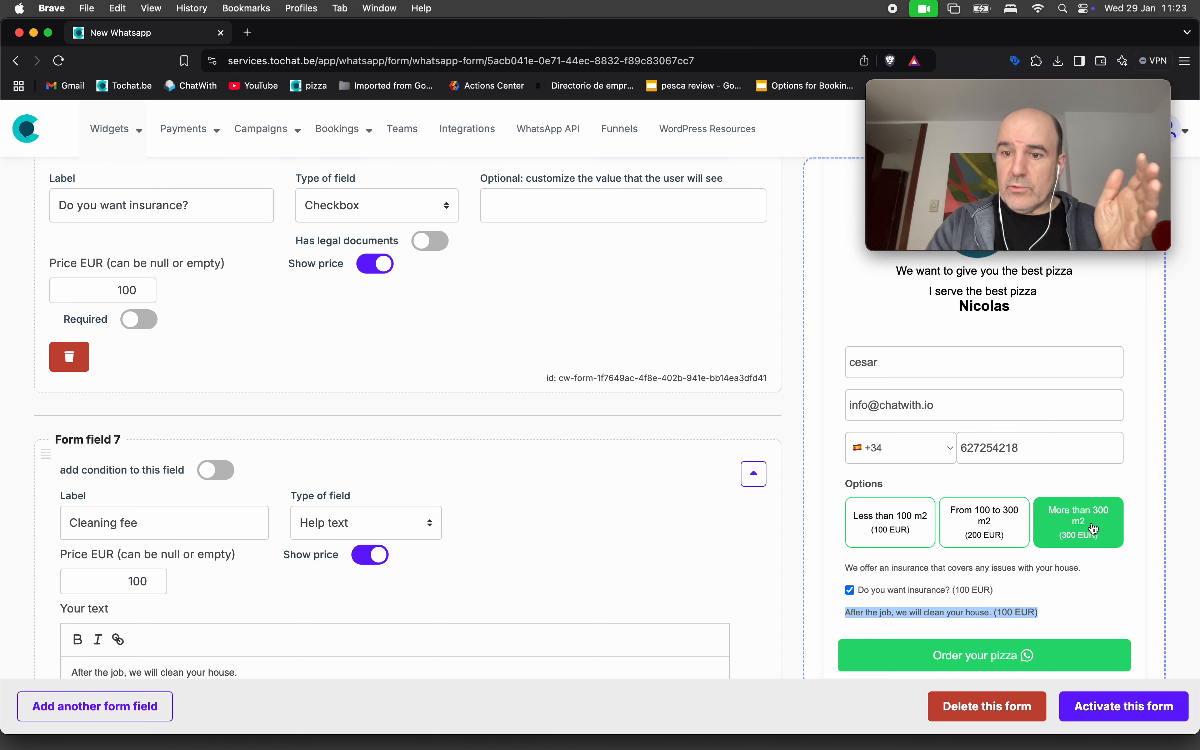
Toggle the insurance checkbox a few times, leaving it ticked.
{"action": "left_click", "coordinate": [945, 596]}
{"action": "left_click", "coordinate": [938, 595]}
{"action": "left_click", "coordinate": [938, 596]}
{"action": "left_click", "coordinate": [938, 595]}
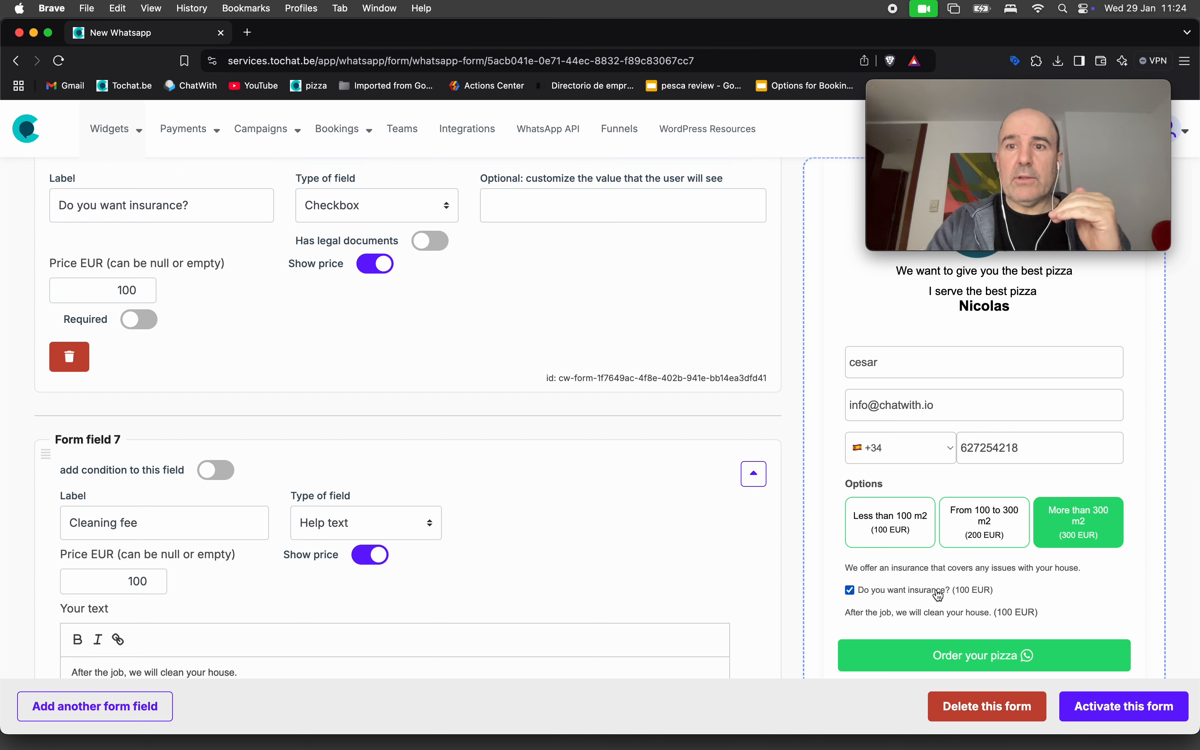
{"action": "scroll", "coordinate": [687, 544], "scroll_direction": "up", "scroll_amount": 1}
{"action": "scroll", "coordinate": [687, 544], "scroll_direction": "down", "scroll_amount": 8}
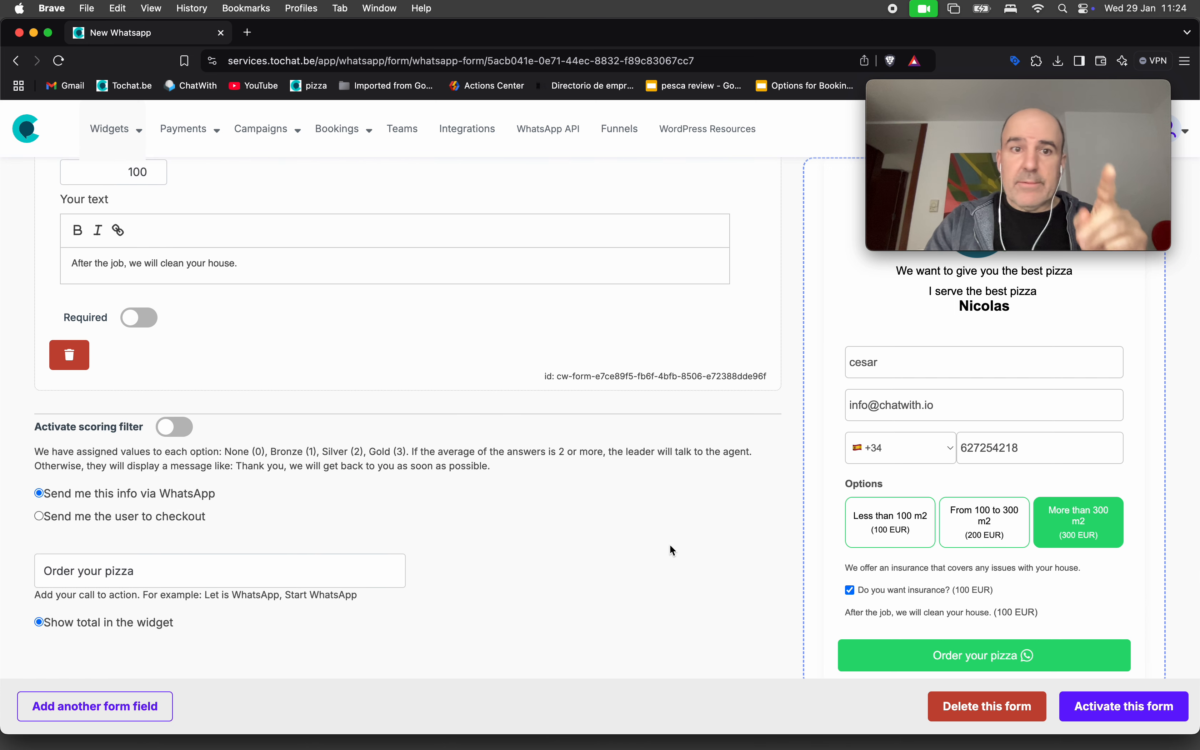
Create a new payment link named Painter Job with dynamic price charging 20% of the total.
{"action": "mouse_move", "coordinate": [190, 129]}
{"action": "left_click", "coordinate": [220, 177]}
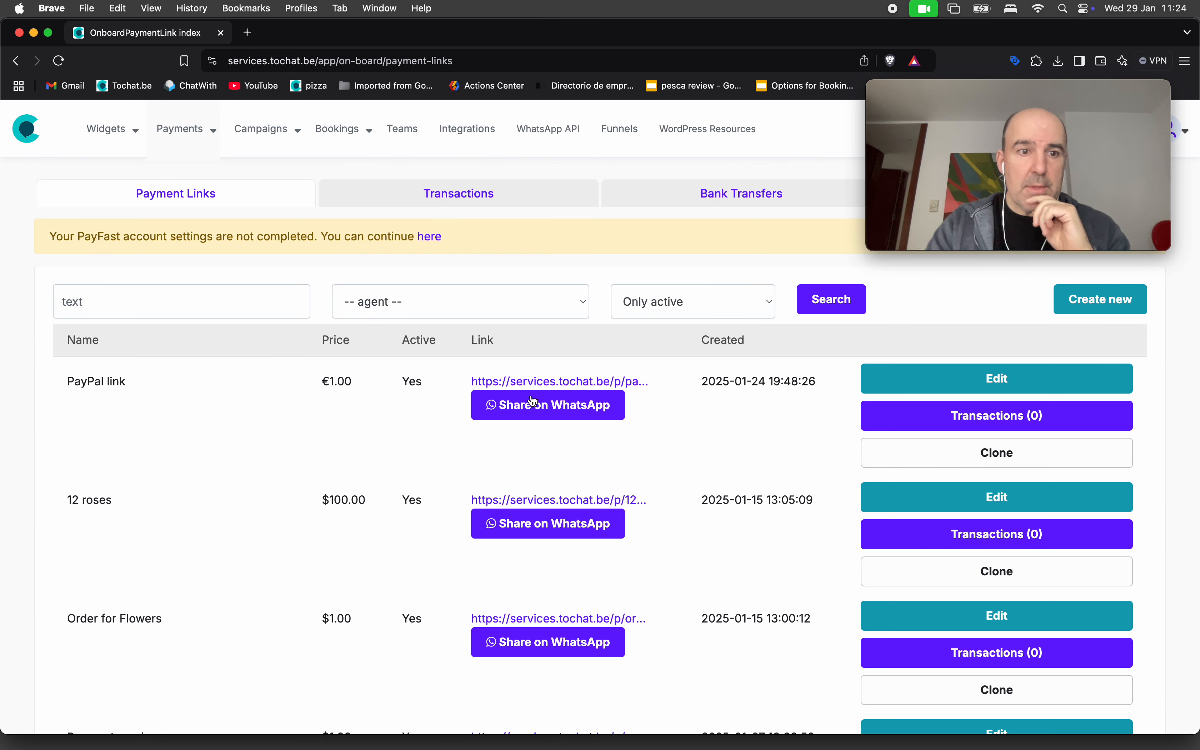
{"action": "left_click", "coordinate": [1121, 298]}
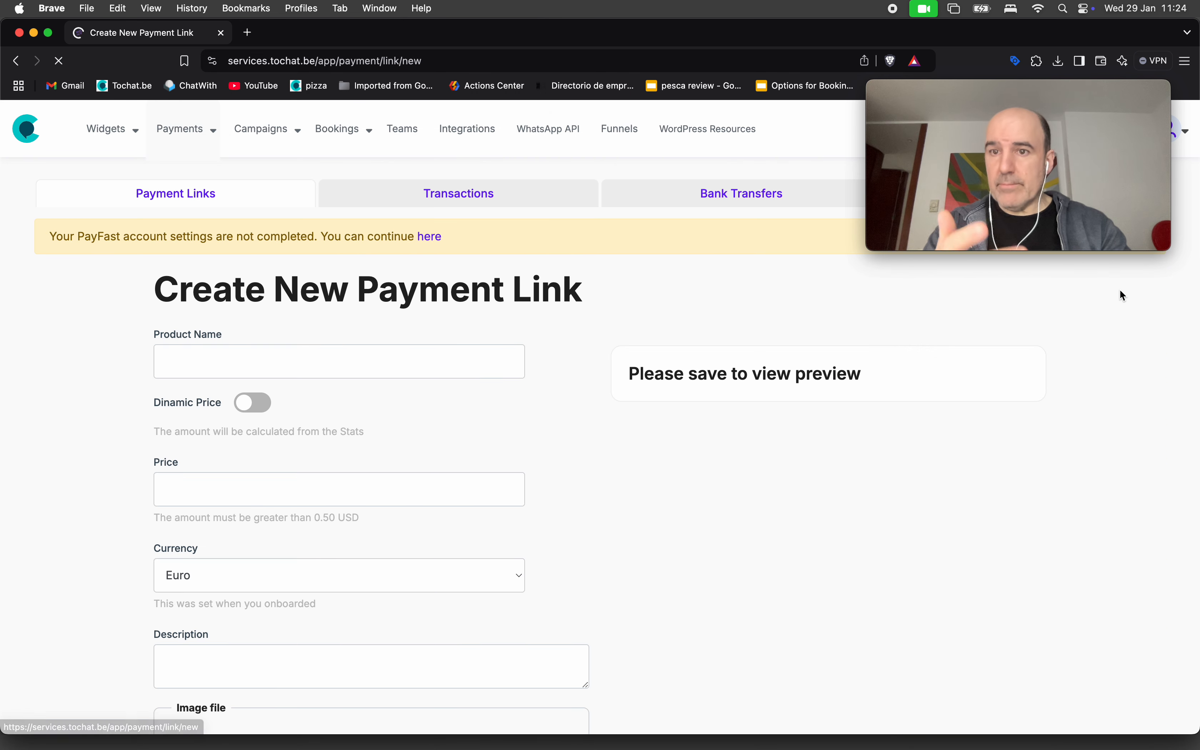
{"action": "left_click", "coordinate": [435, 362]}
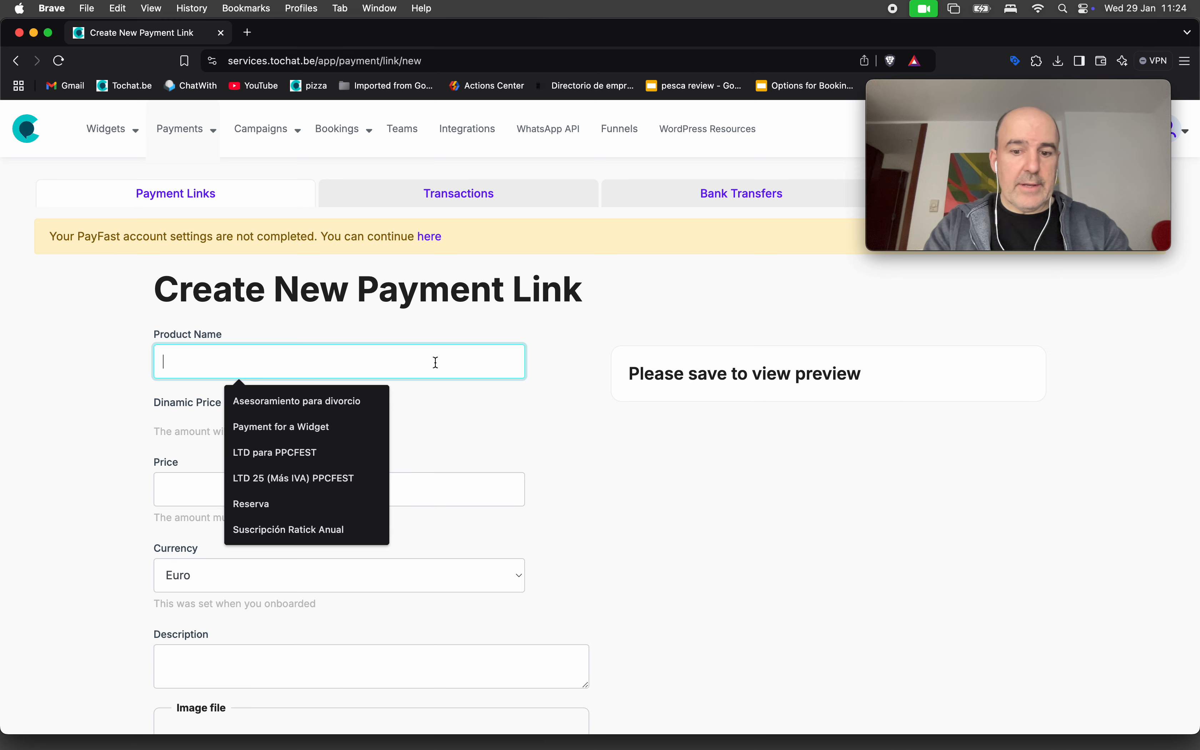
{"action": "type", "text": "Painter Job"}
{"action": "left_click", "coordinate": [255, 409]}
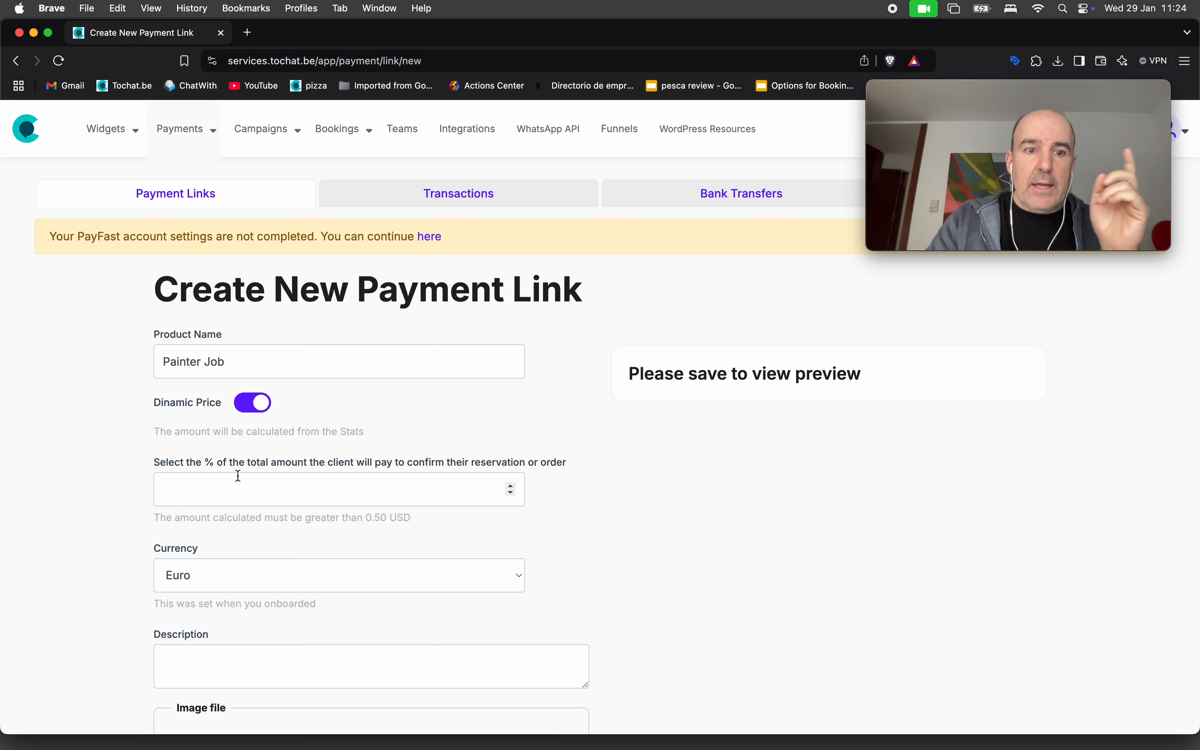
{"action": "left_click_drag", "start_coordinate": [249, 454], "coordinate": [333, 466]}
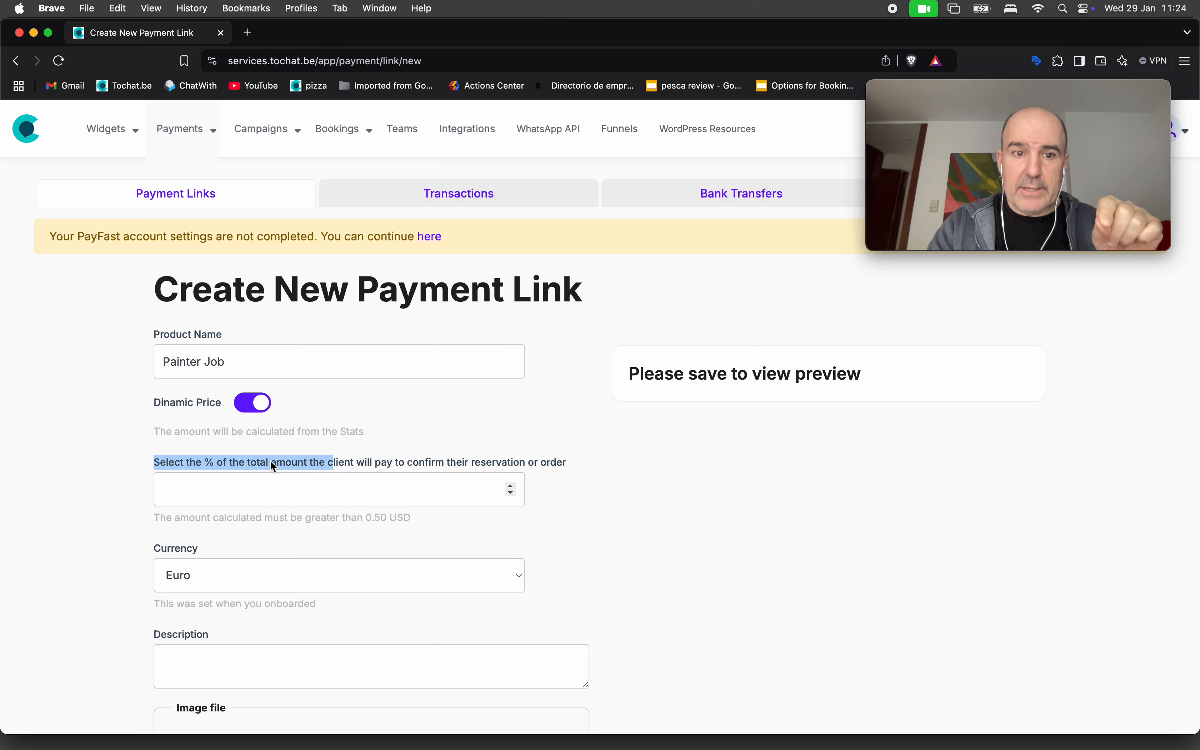
{"action": "left_click", "coordinate": [236, 489]}
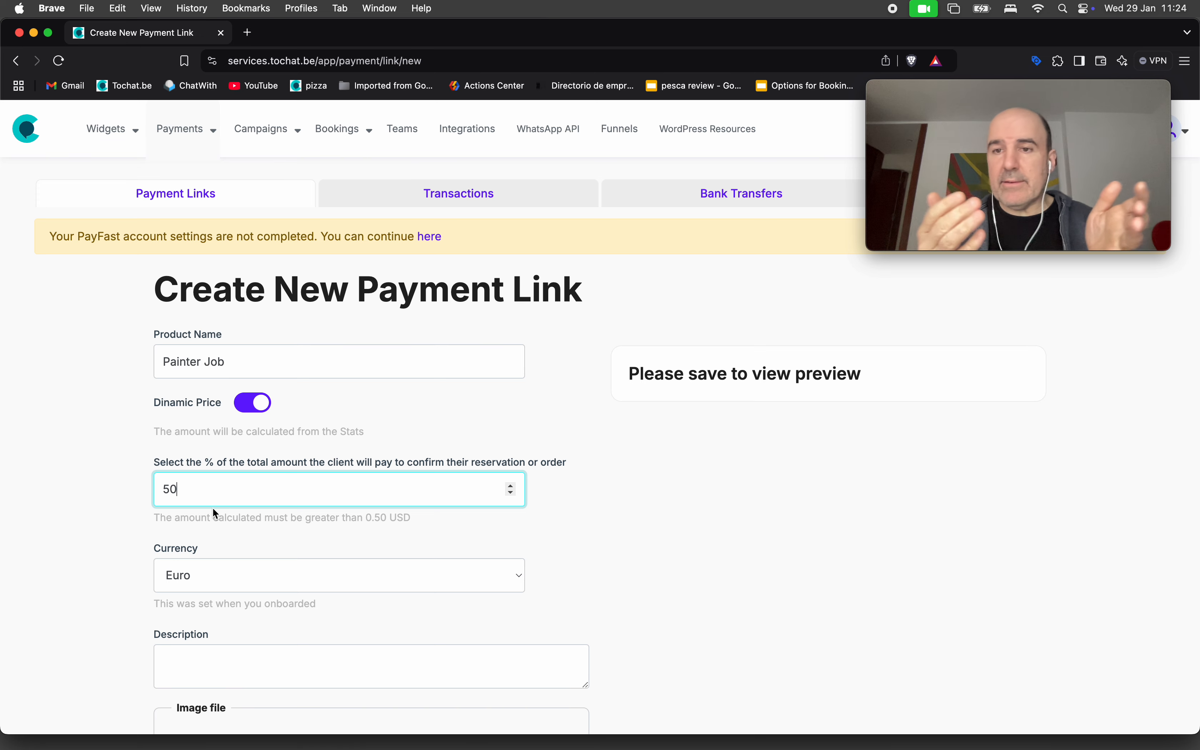
{"action": "key", "text": "BackSpace"}
{"action": "key", "text": "BackSpace"}
{"action": "type", "text": "20"}
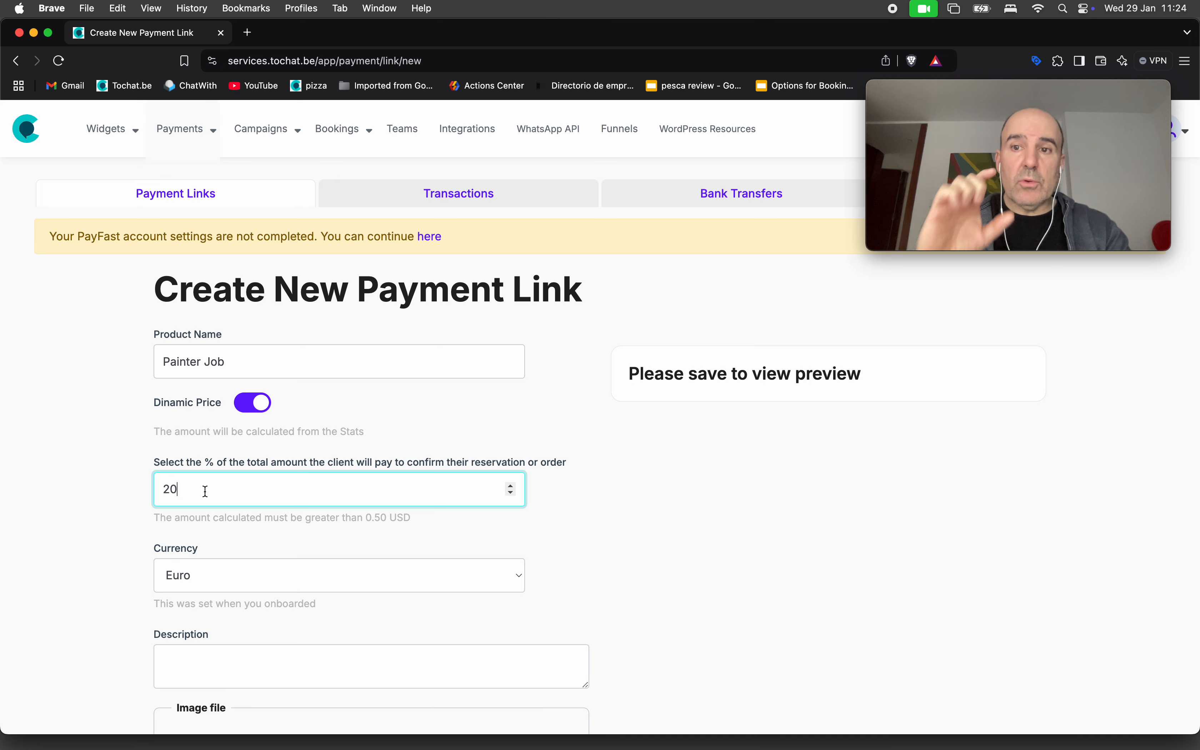
Enable Stripe for the link and require the payer's name and phone number.
{"action": "scroll", "coordinate": [206, 491], "scroll_direction": "down", "scroll_amount": 4}
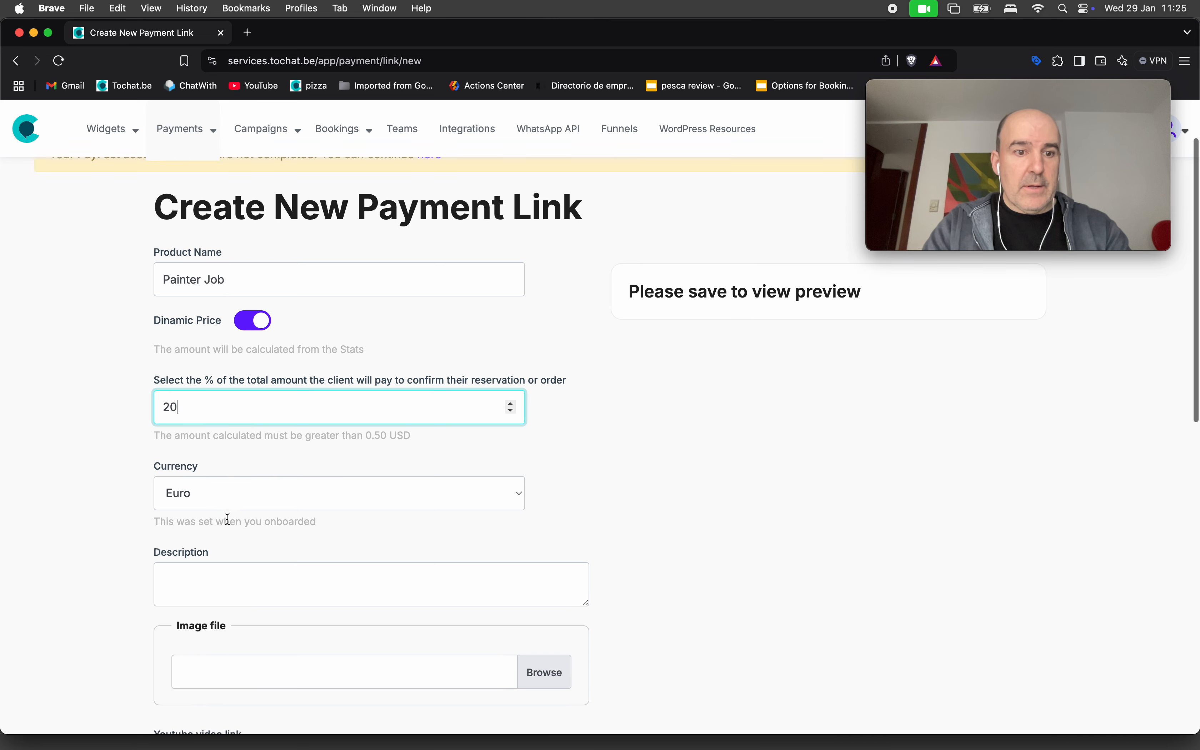
{"action": "scroll", "coordinate": [207, 401], "scroll_direction": "down", "scroll_amount": 4}
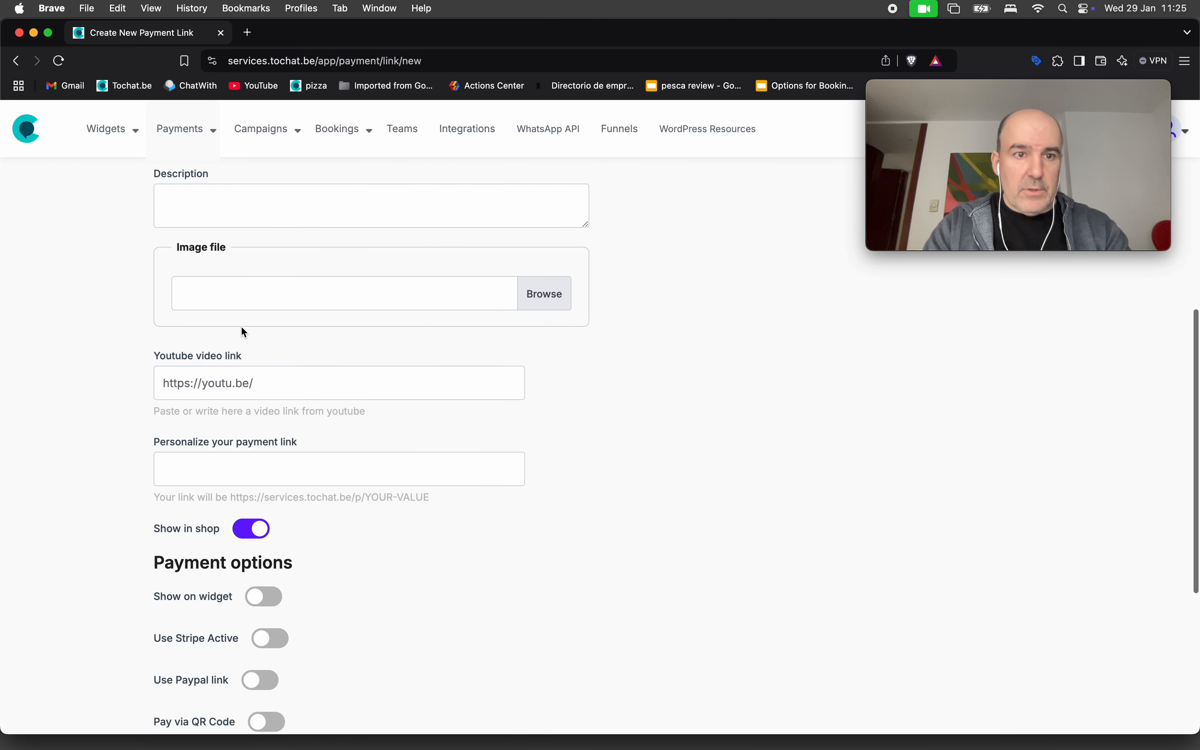
{"action": "left_click", "coordinate": [218, 302]}
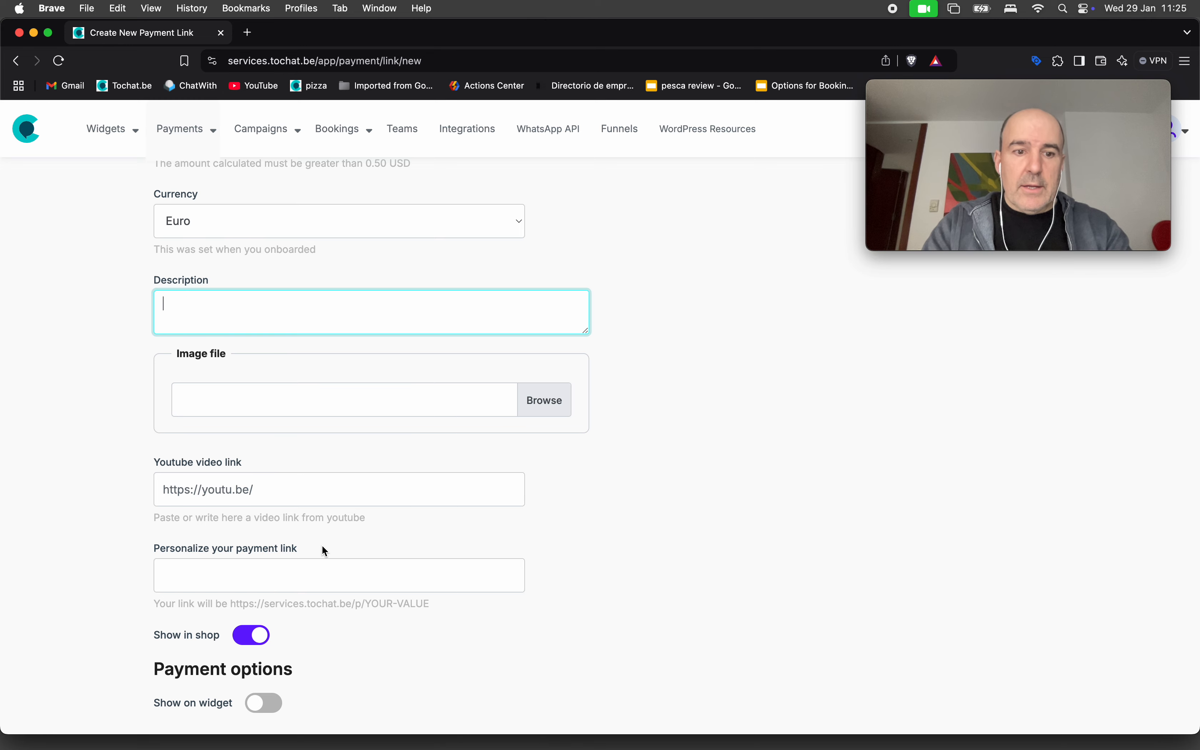
{"action": "scroll", "coordinate": [323, 548], "scroll_direction": "down", "scroll_amount": 4}
{"action": "scroll", "coordinate": [265, 410], "scroll_direction": "down", "scroll_amount": 4}
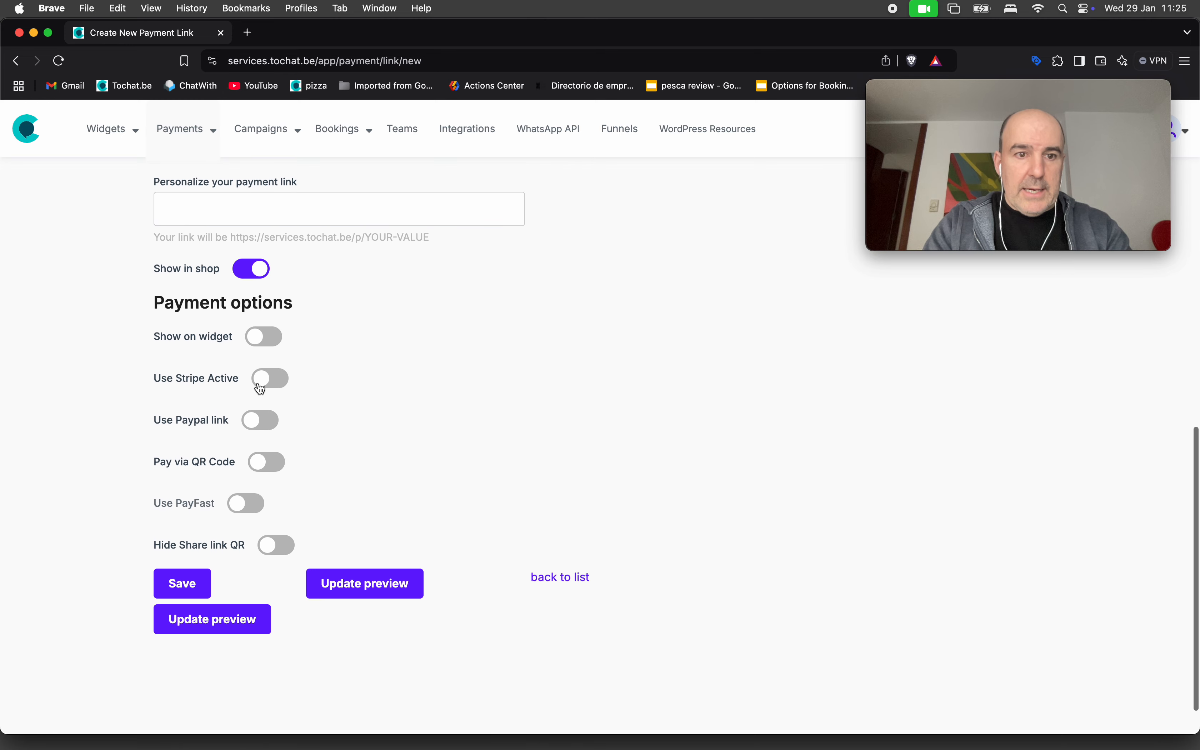
{"action": "left_click", "coordinate": [259, 387]}
{"action": "left_click", "coordinate": [269, 458]}
{"action": "left_click", "coordinate": [311, 541]}
Save the Painter Job payment link and go to the widgets list.
{"action": "scroll", "coordinate": [384, 537], "scroll_direction": "down", "scroll_amount": 7}
{"action": "scroll", "coordinate": [319, 402], "scroll_direction": "down", "scroll_amount": 3}
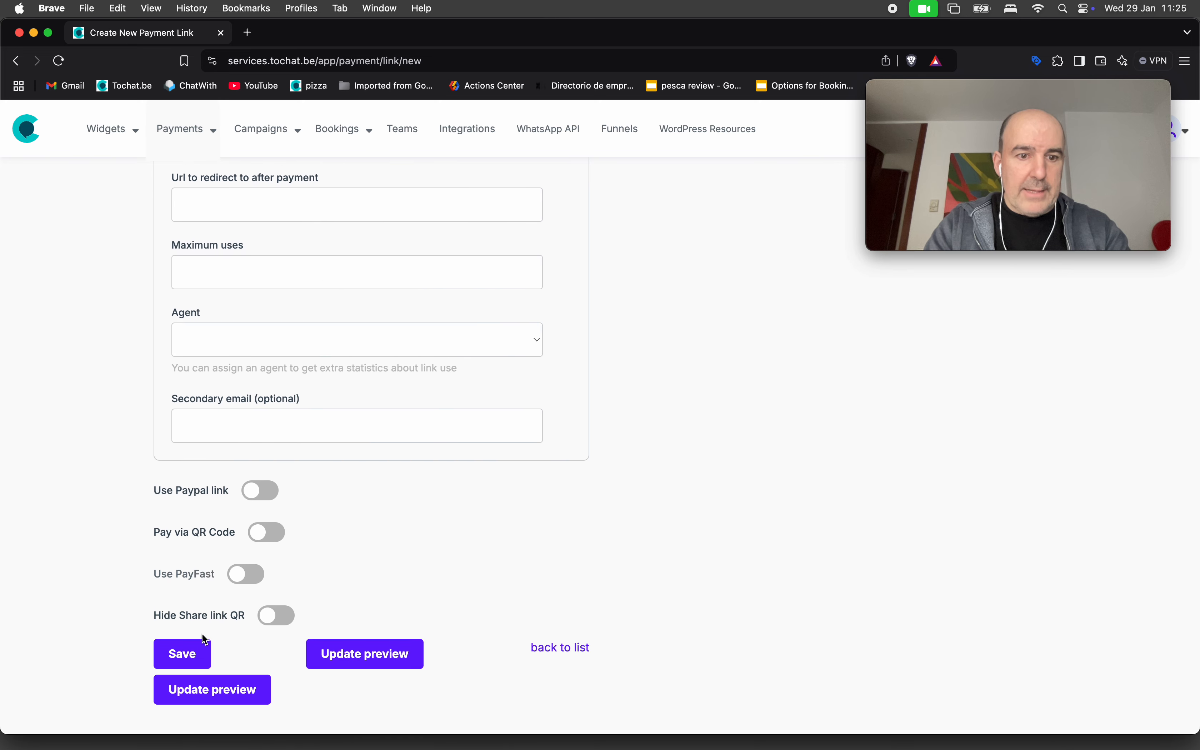
{"action": "left_click", "coordinate": [188, 648]}
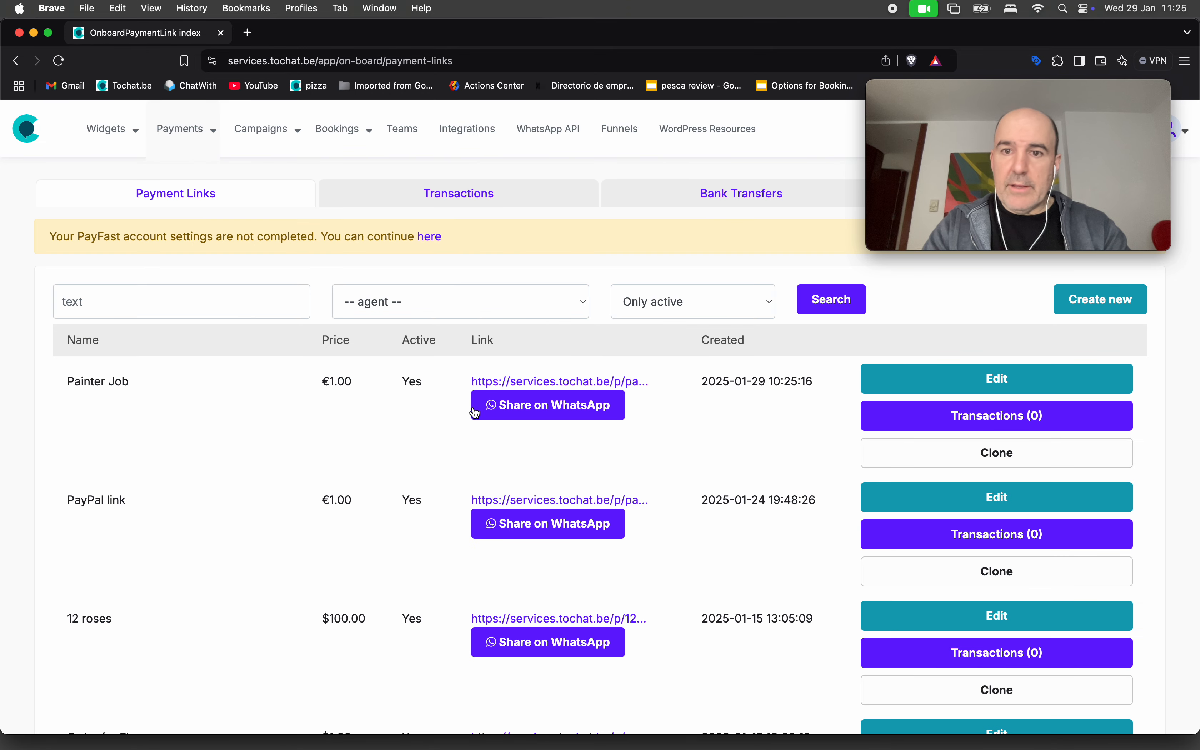
{"action": "mouse_move", "coordinate": [107, 143]}
{"action": "left_click", "coordinate": [134, 196]}
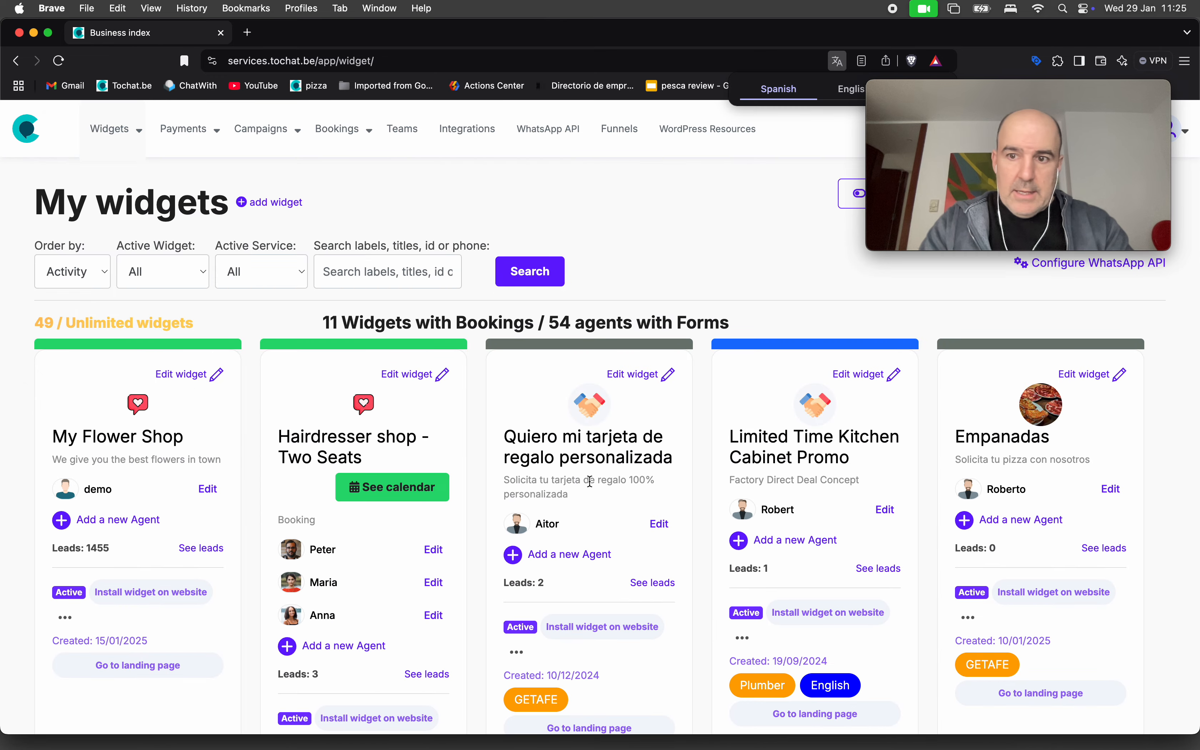
Open the Small Shop in Naples agent's question form for editing.
{"action": "scroll", "coordinate": [706, 485], "scroll_direction": "down", "scroll_amount": 10}
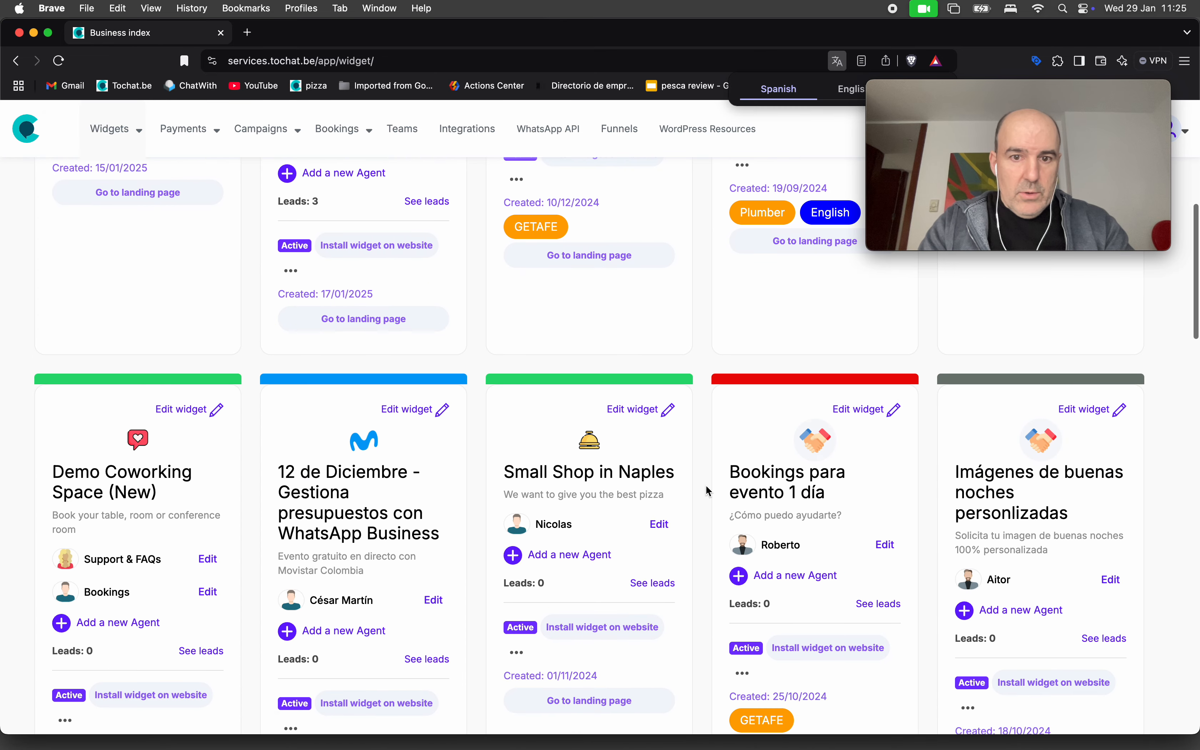
{"action": "left_click", "coordinate": [653, 473]}
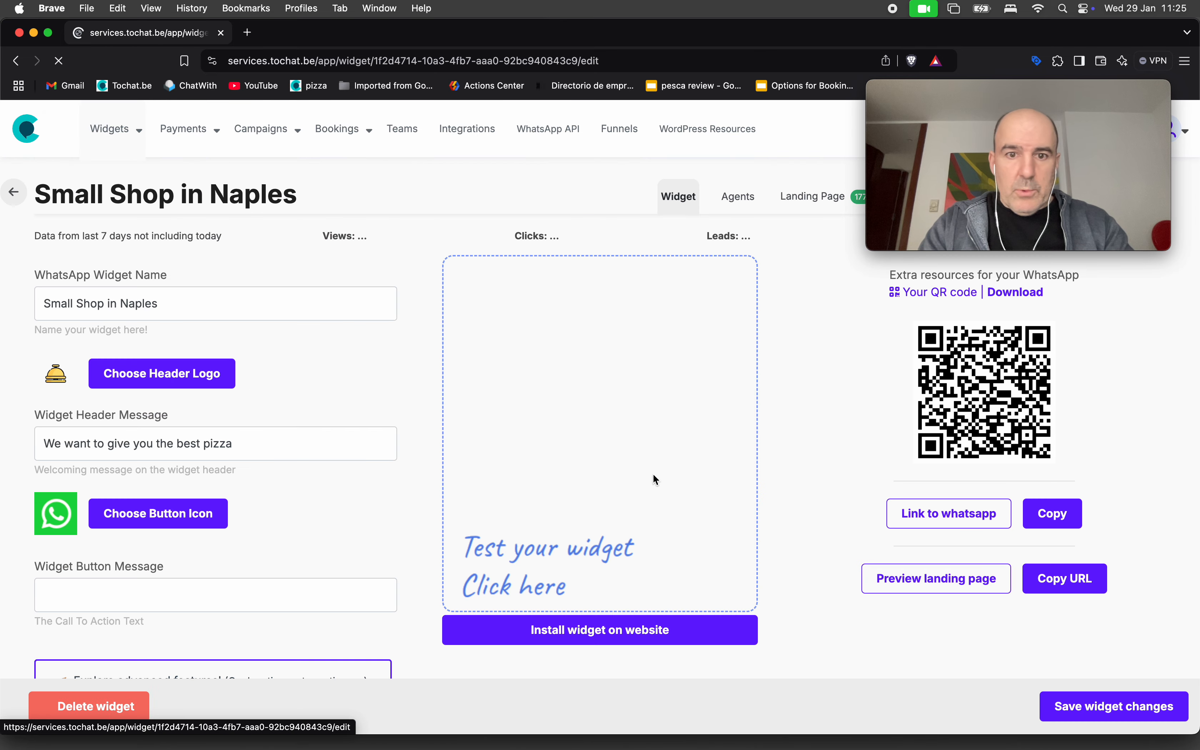
{"action": "left_click", "coordinate": [738, 196]}
{"action": "left_click", "coordinate": [776, 385]}
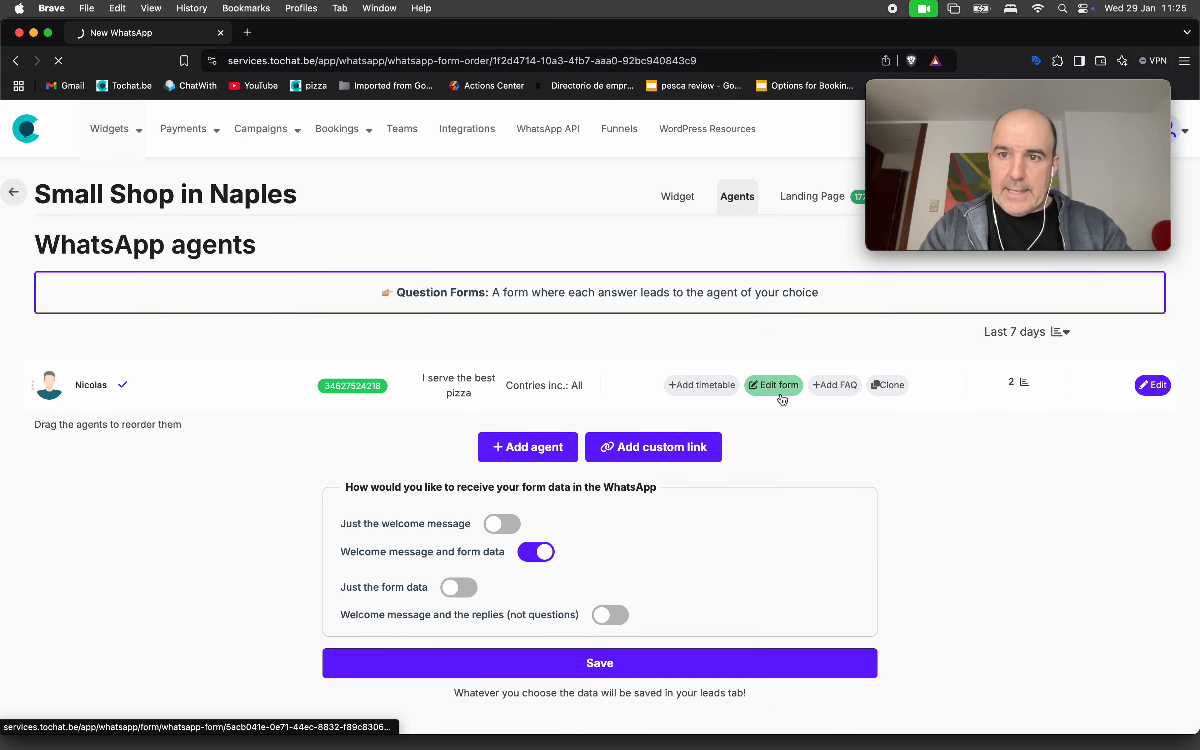
{"action": "scroll", "coordinate": [460, 391], "scroll_direction": "down", "scroll_amount": 10}
{"action": "scroll", "coordinate": [461, 389], "scroll_direction": "down", "scroll_amount": 15}
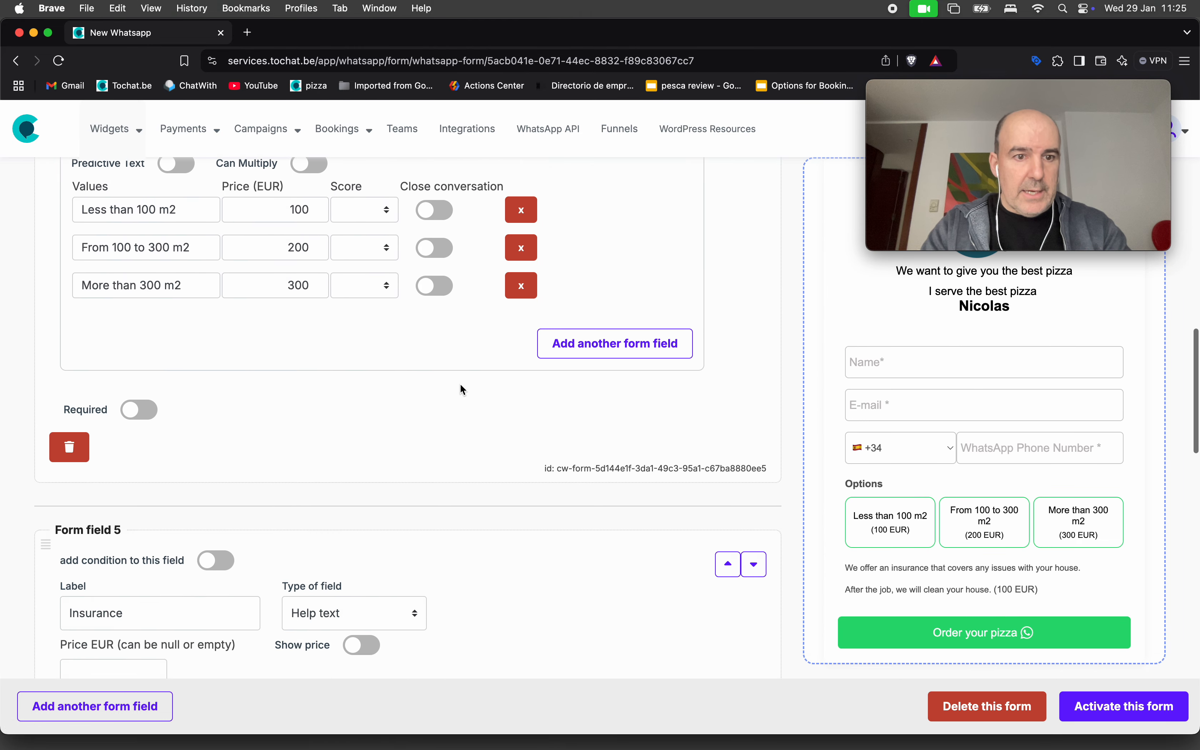
{"action": "scroll", "coordinate": [461, 389], "scroll_direction": "down", "scroll_amount": 8}
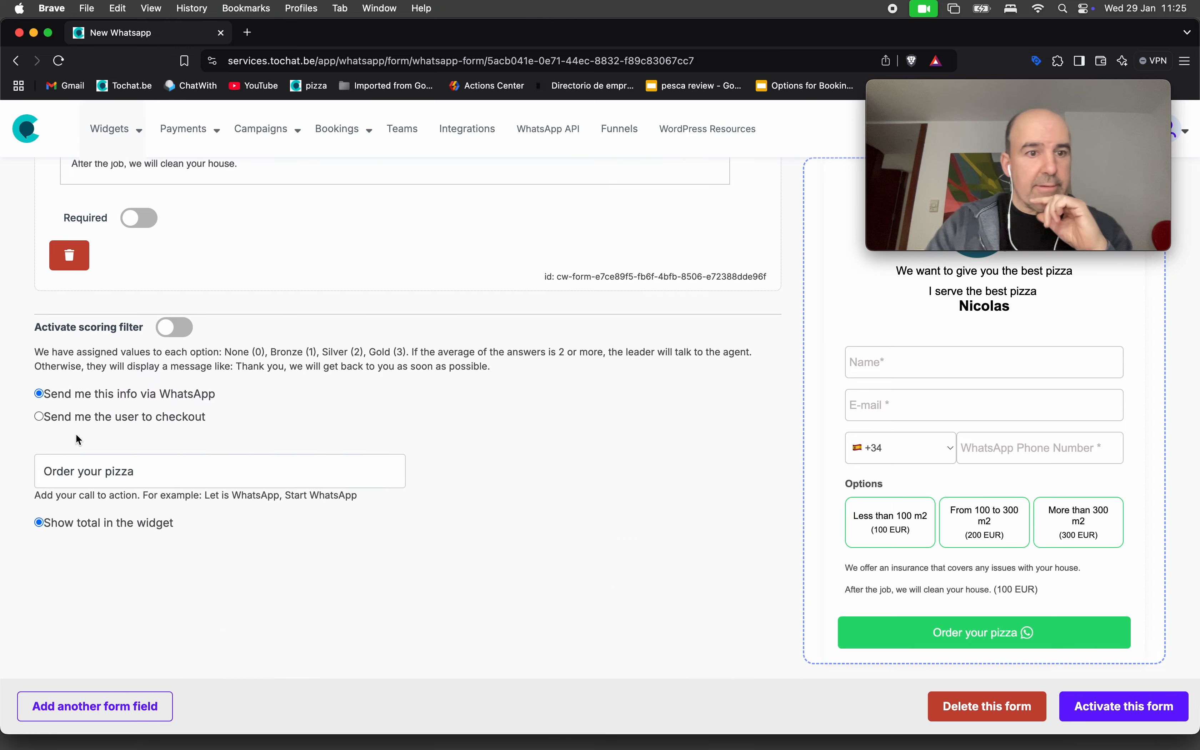
Send users to Painter Job checkout with button text 'Pay 20% to confirm your order' and save.
{"action": "left_click", "coordinate": [169, 420]}
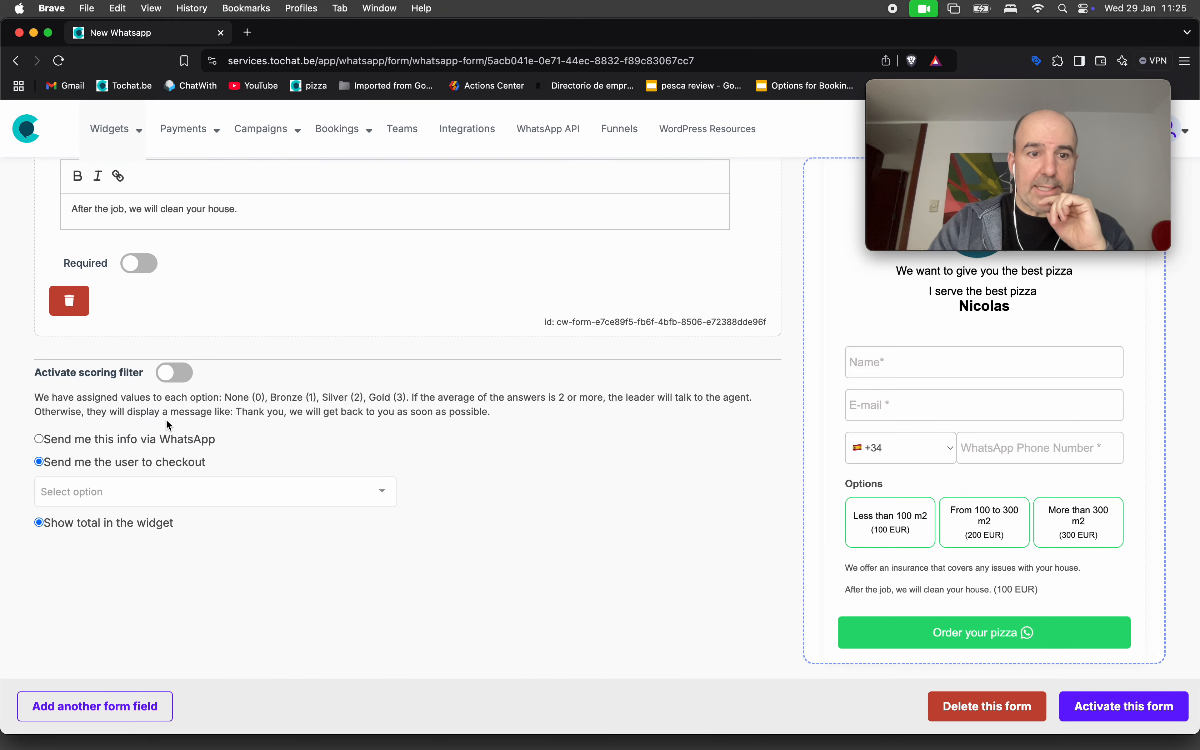
{"action": "left_click", "coordinate": [180, 493]}
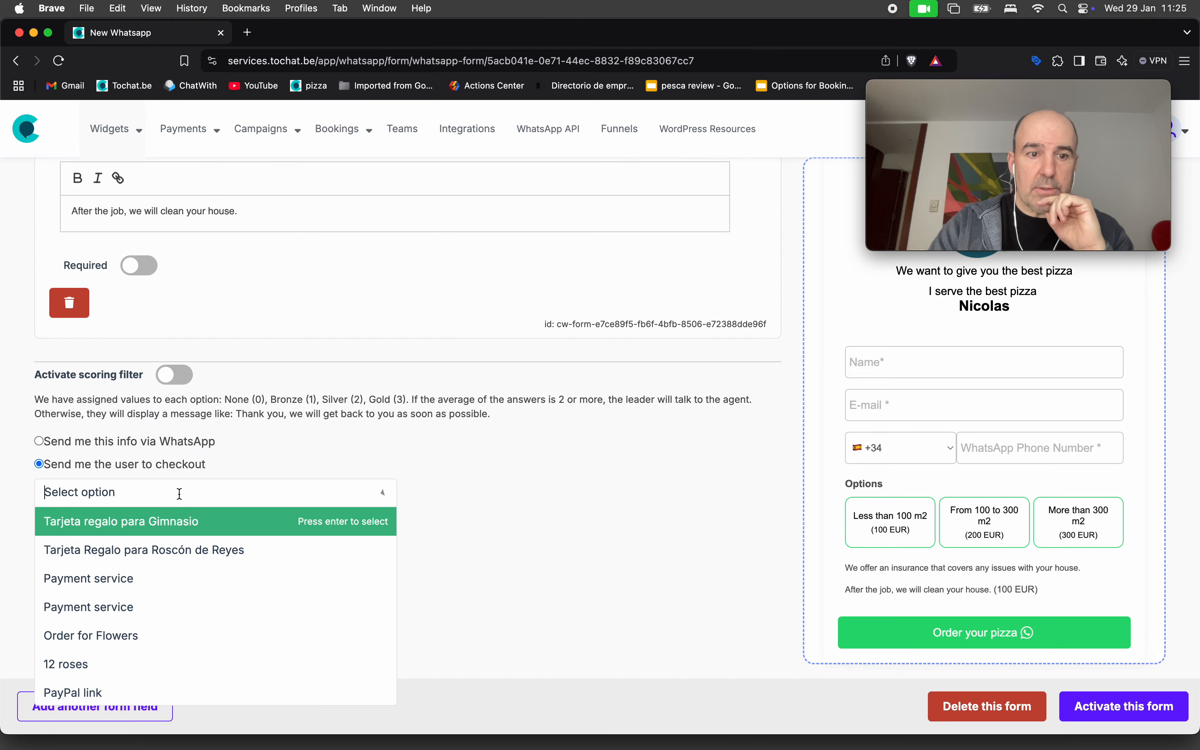
{"action": "scroll", "coordinate": [199, 631], "scroll_direction": "down", "scroll_amount": 1}
{"action": "left_click", "coordinate": [201, 689]}
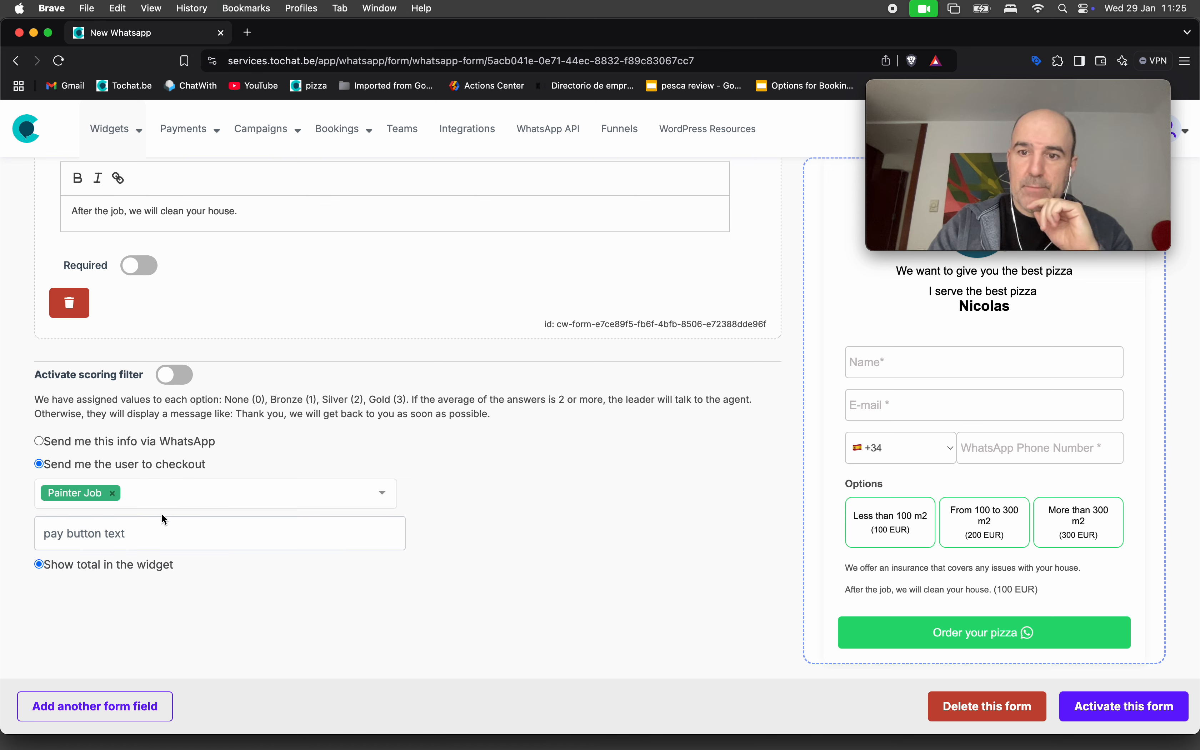
{"action": "left_click", "coordinate": [137, 538]}
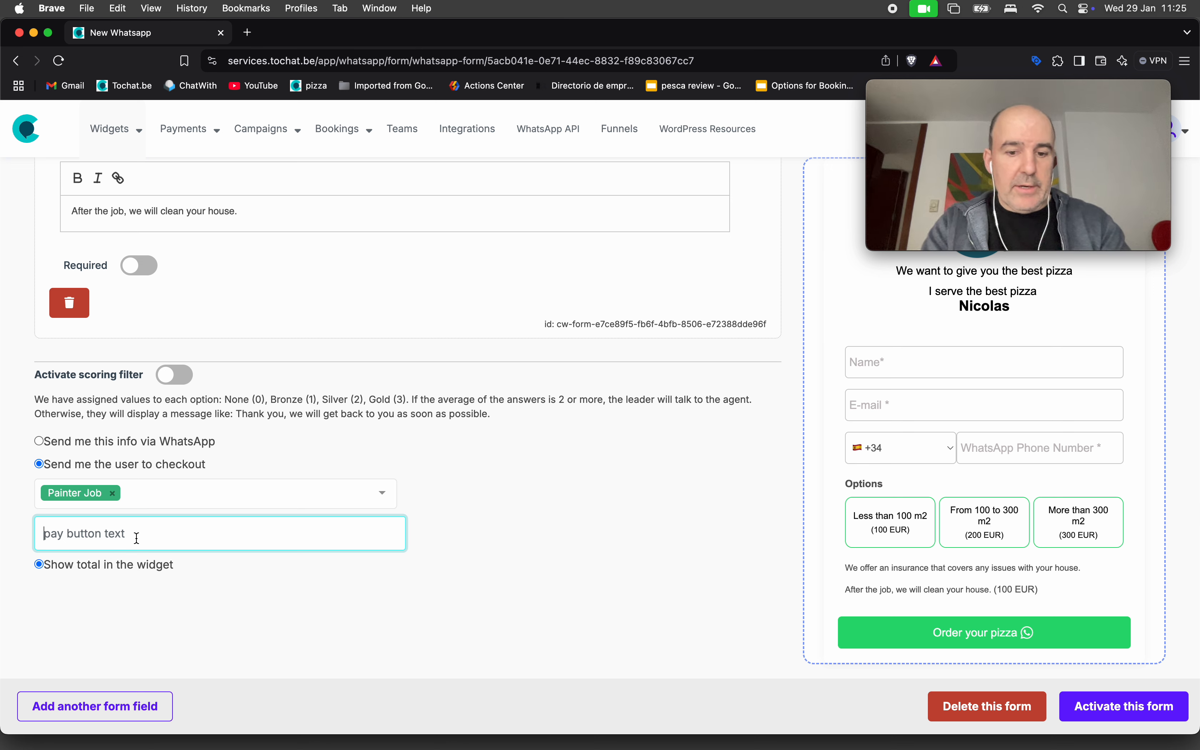
{"action": "type", "text": "Pay 20% "}
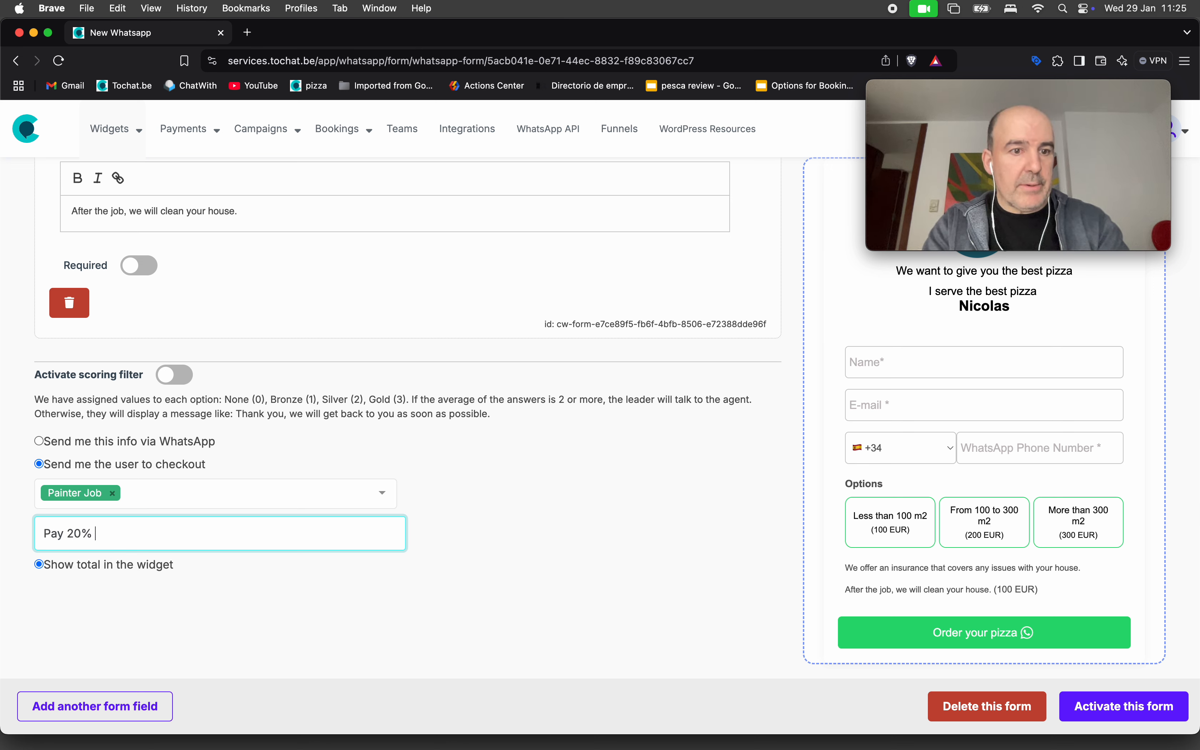
{"action": "type", "text": "to confirm"}
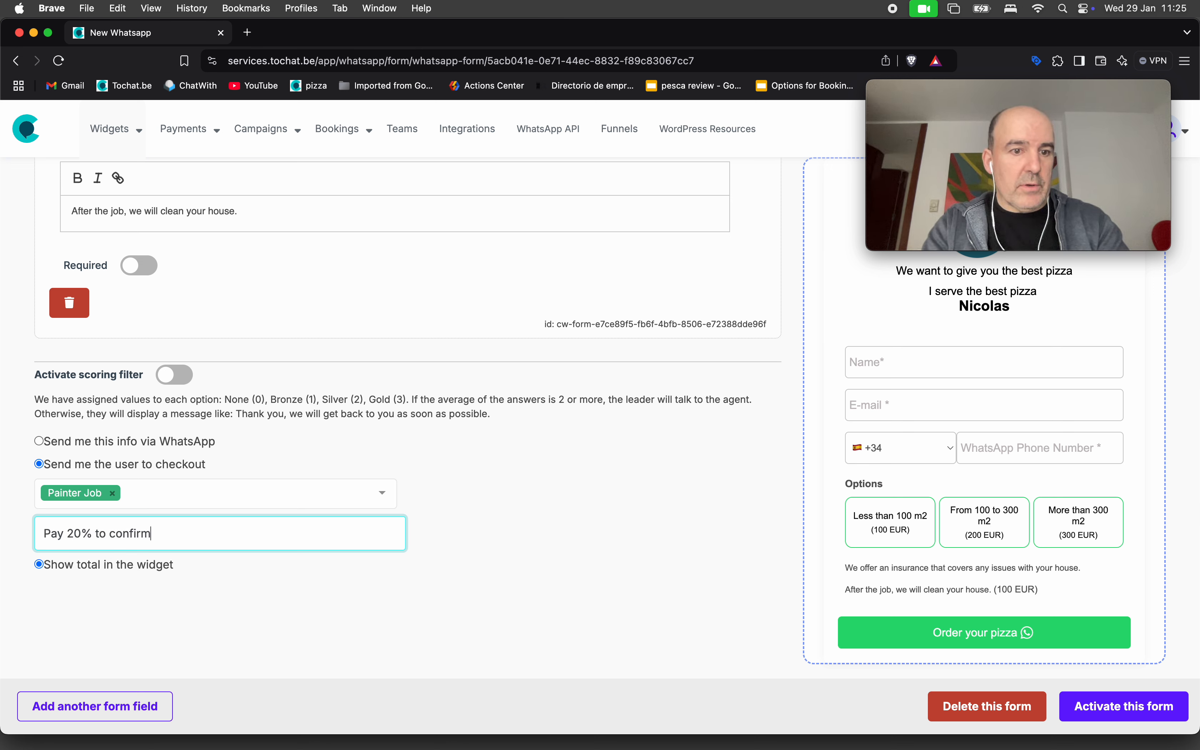
{"action": "type", "text": " your "}
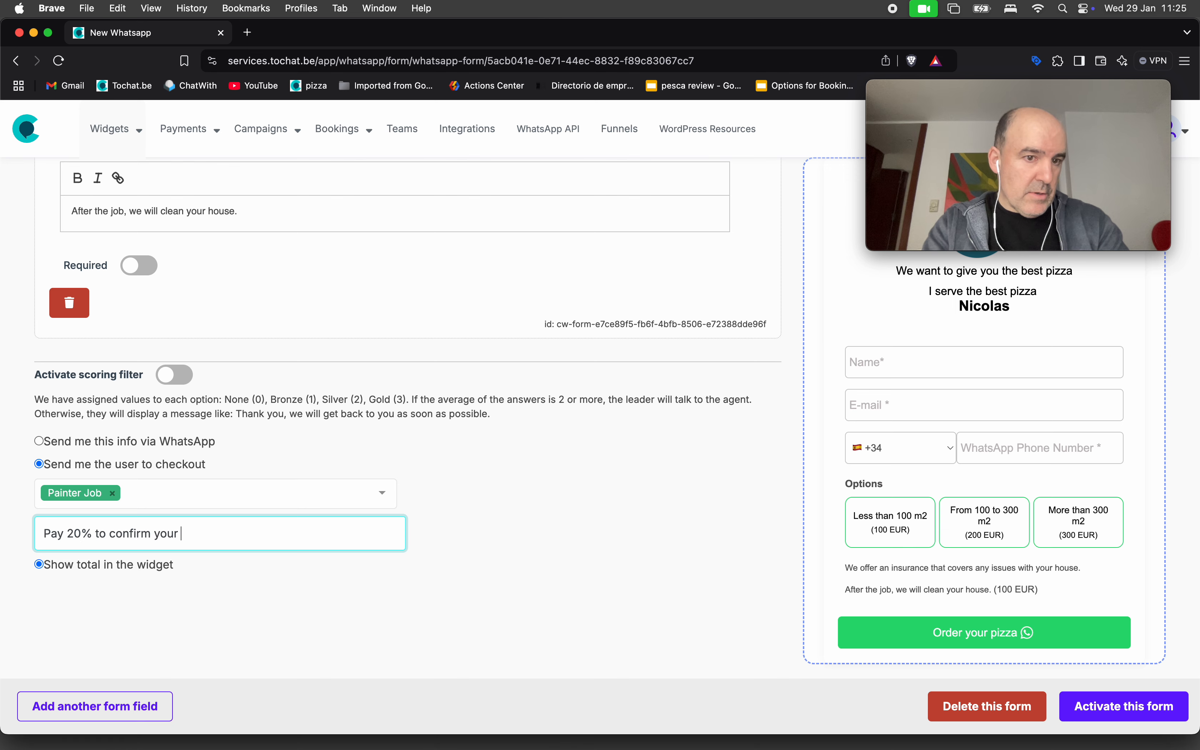
{"action": "type", "text": "order"}
{"action": "left_click", "coordinate": [409, 607]}
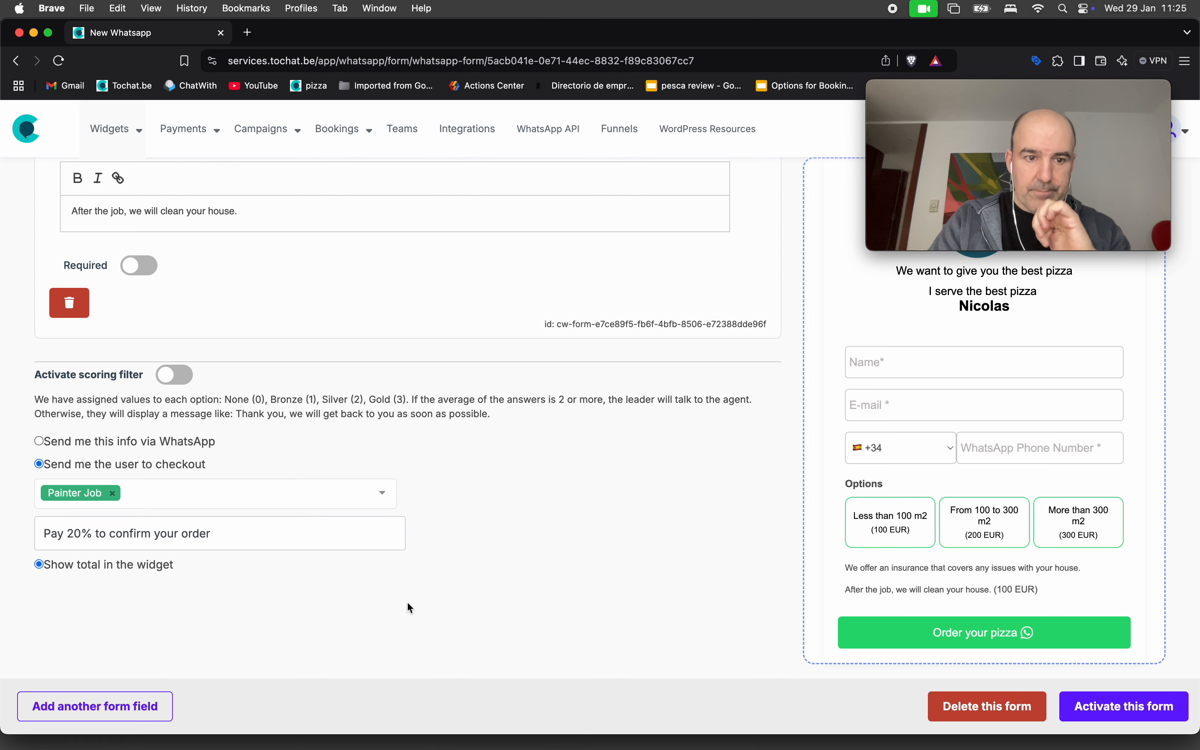
{"action": "left_click", "coordinate": [1123, 705]}
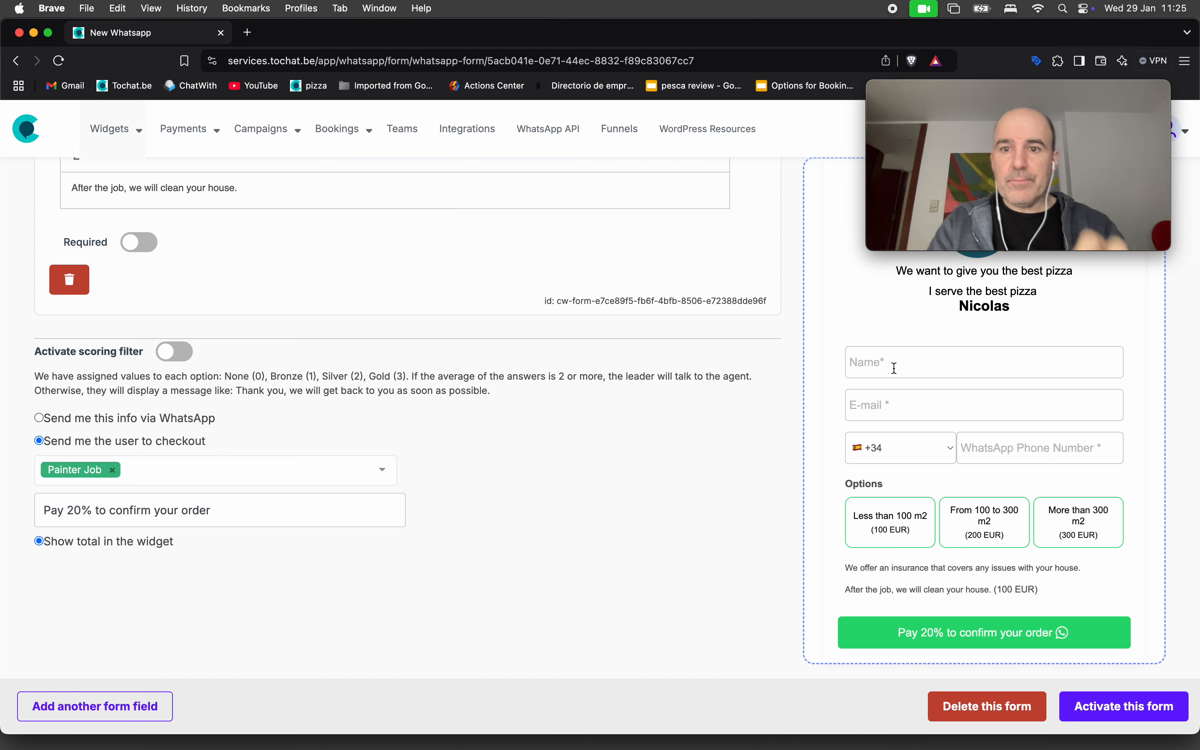
Fill the preview with a test name, e-mail and phone, choose From 100 to 300 m2, and submit for payment.
{"action": "left_click", "coordinate": [895, 363]}
{"action": "type", "text": "cesar"}
{"action": "key", "text": "Tab"}
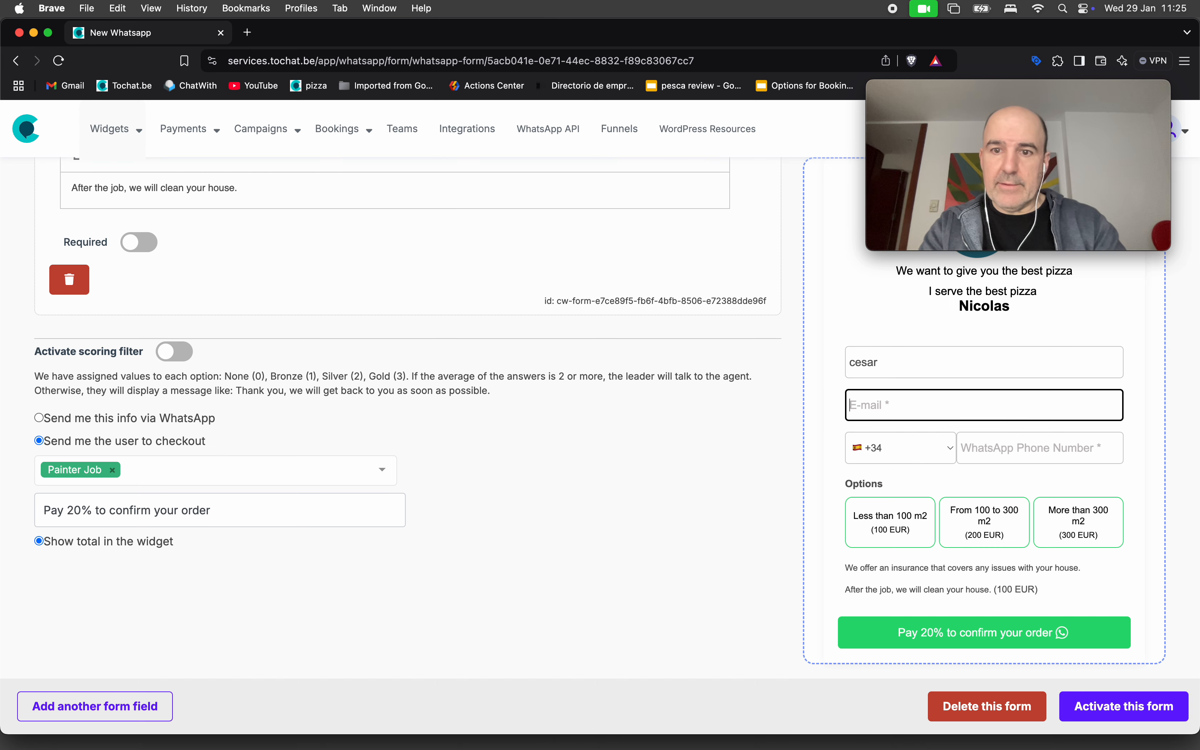
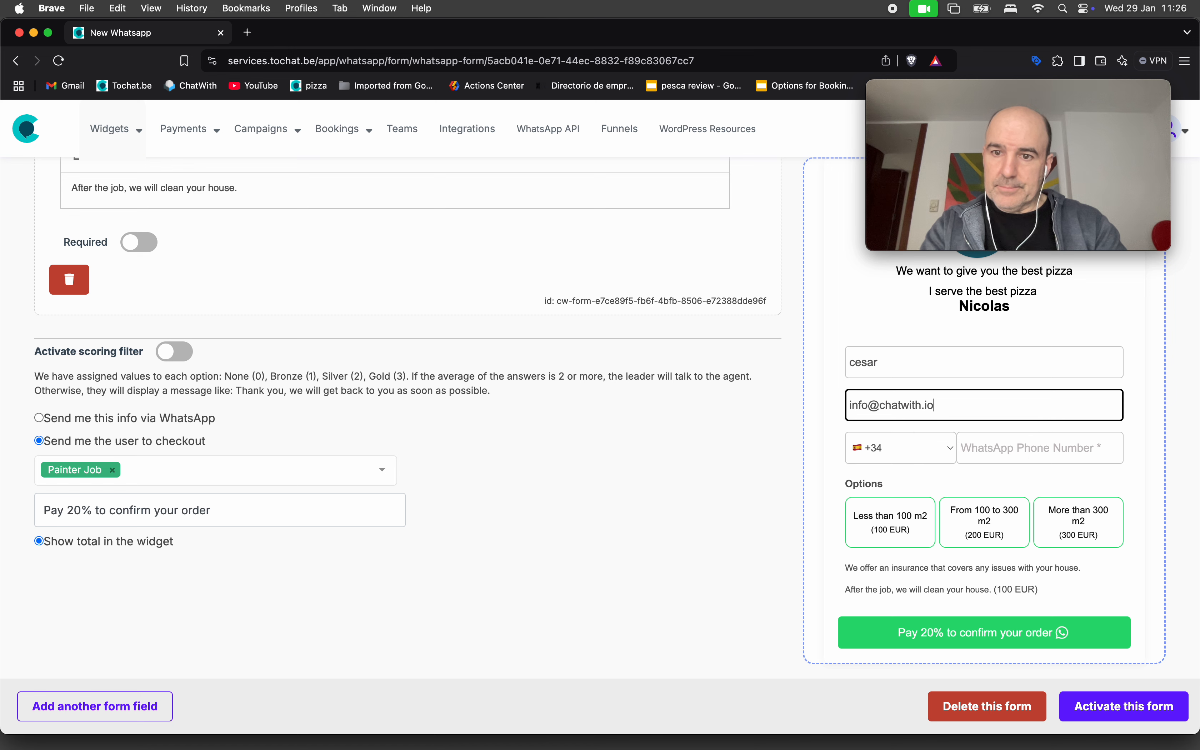
{"action": "key", "text": "Tab"}
{"action": "type", "text": "6272542"}
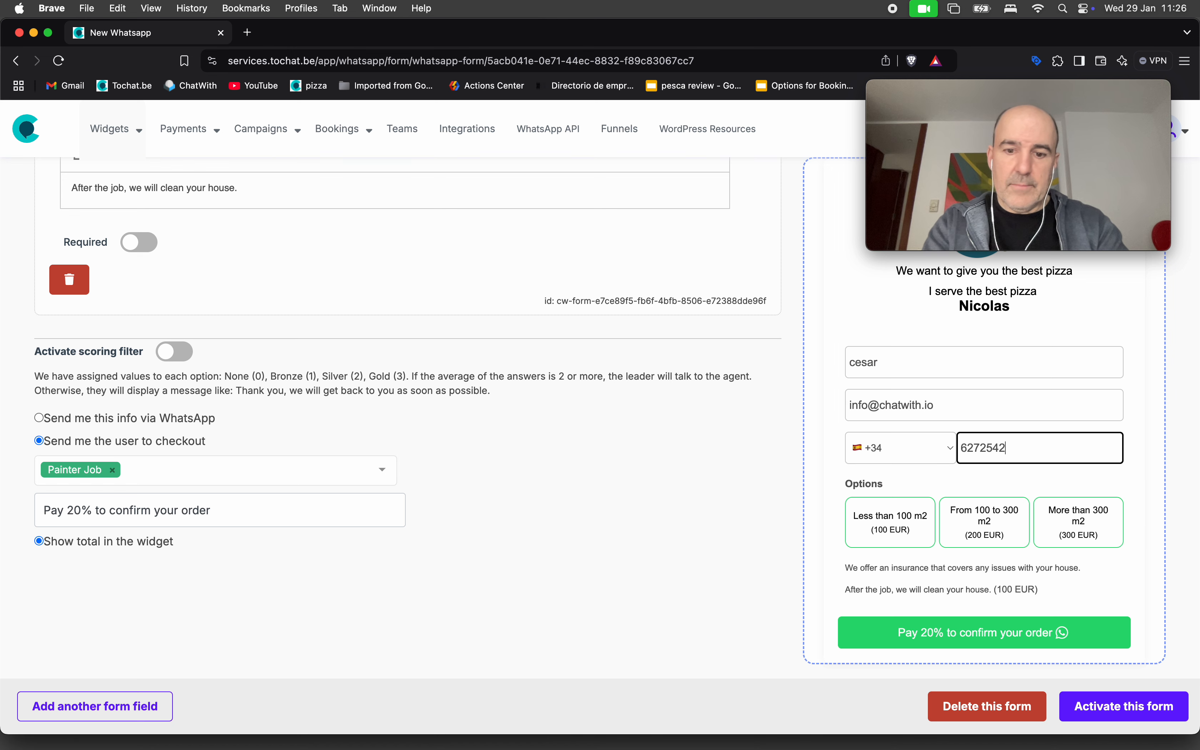
{"action": "left_click", "coordinate": [987, 523]}
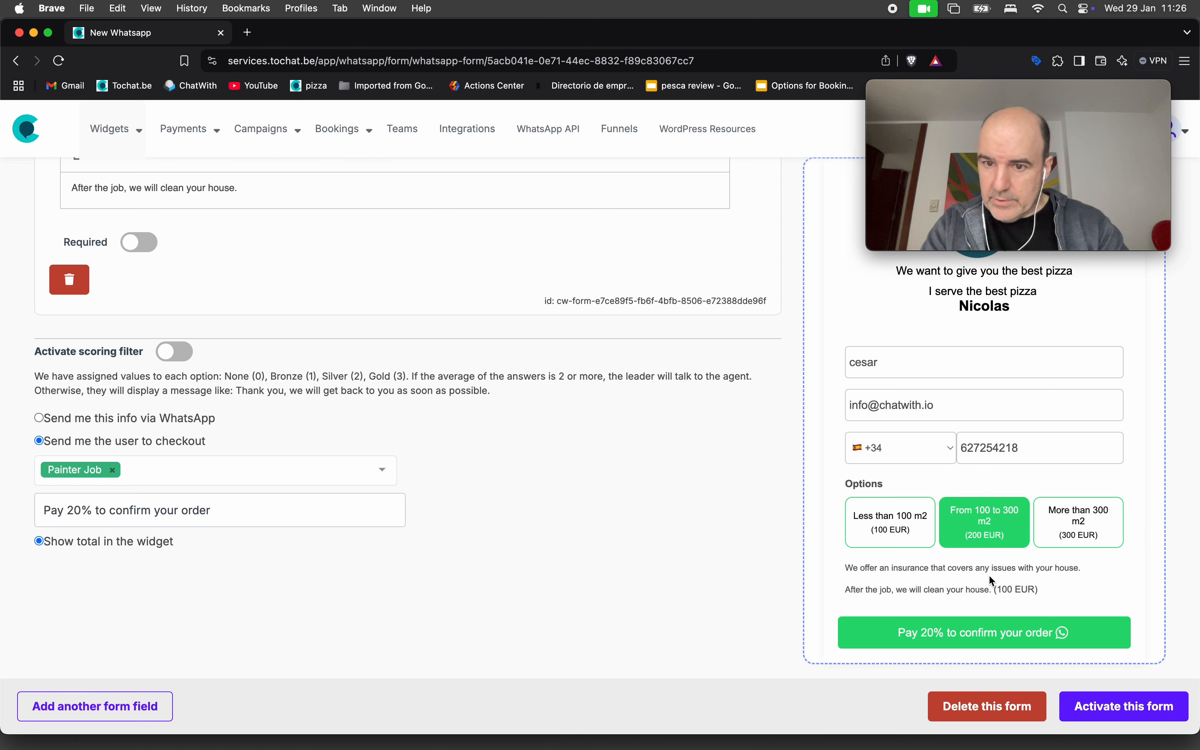
{"action": "left_click", "coordinate": [1007, 633]}
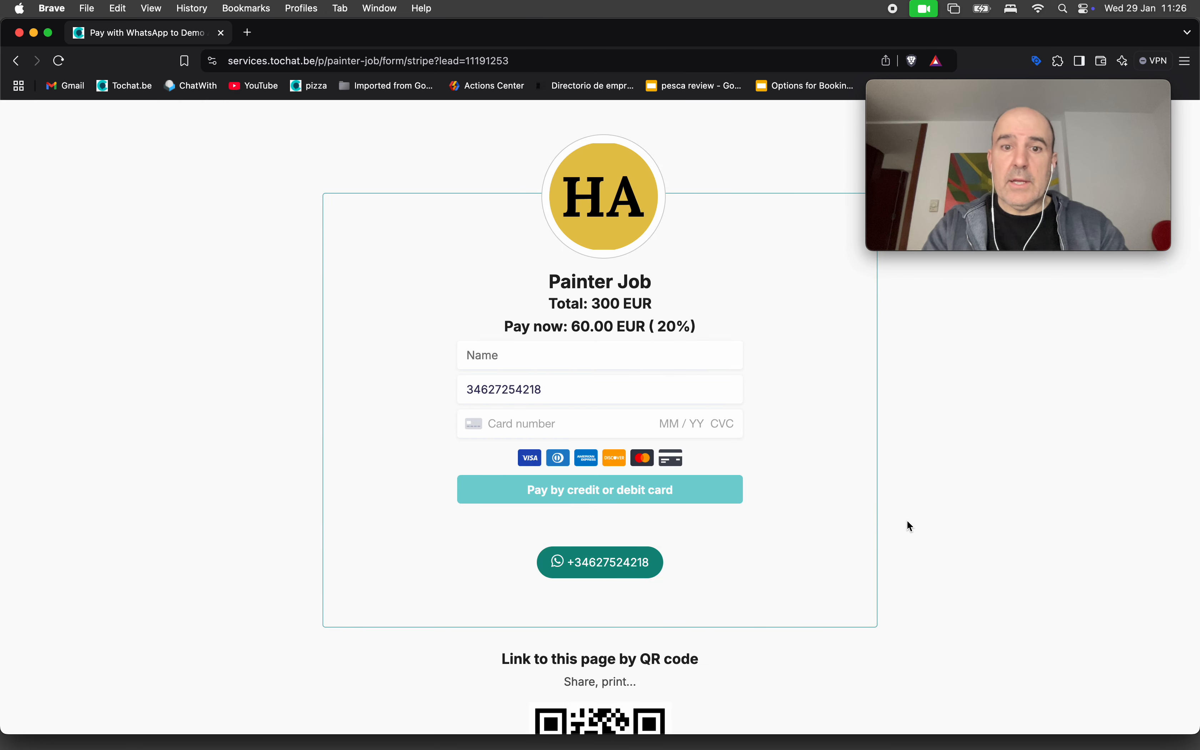
Highlight the 300 EUR total and the 60.00 EUR 20% deposit, then go back to the form editor.
{"action": "triple_click", "coordinate": [566, 297]}
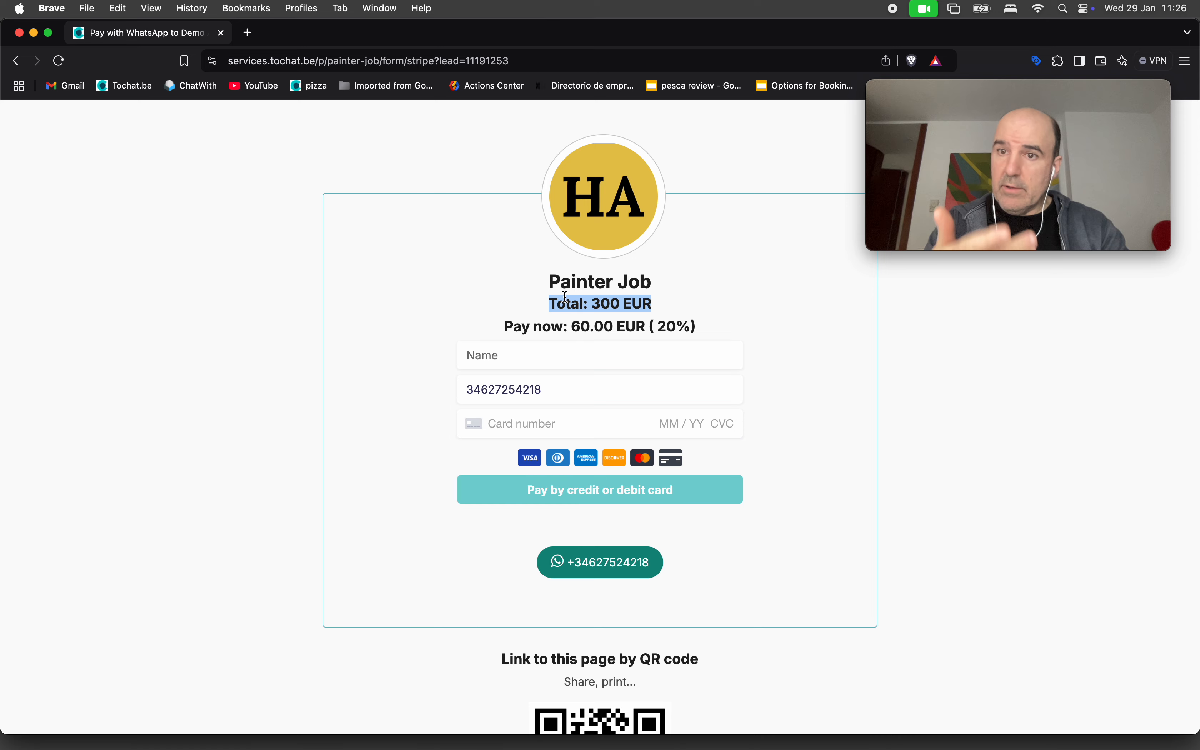
{"action": "triple_click", "coordinate": [571, 323]}
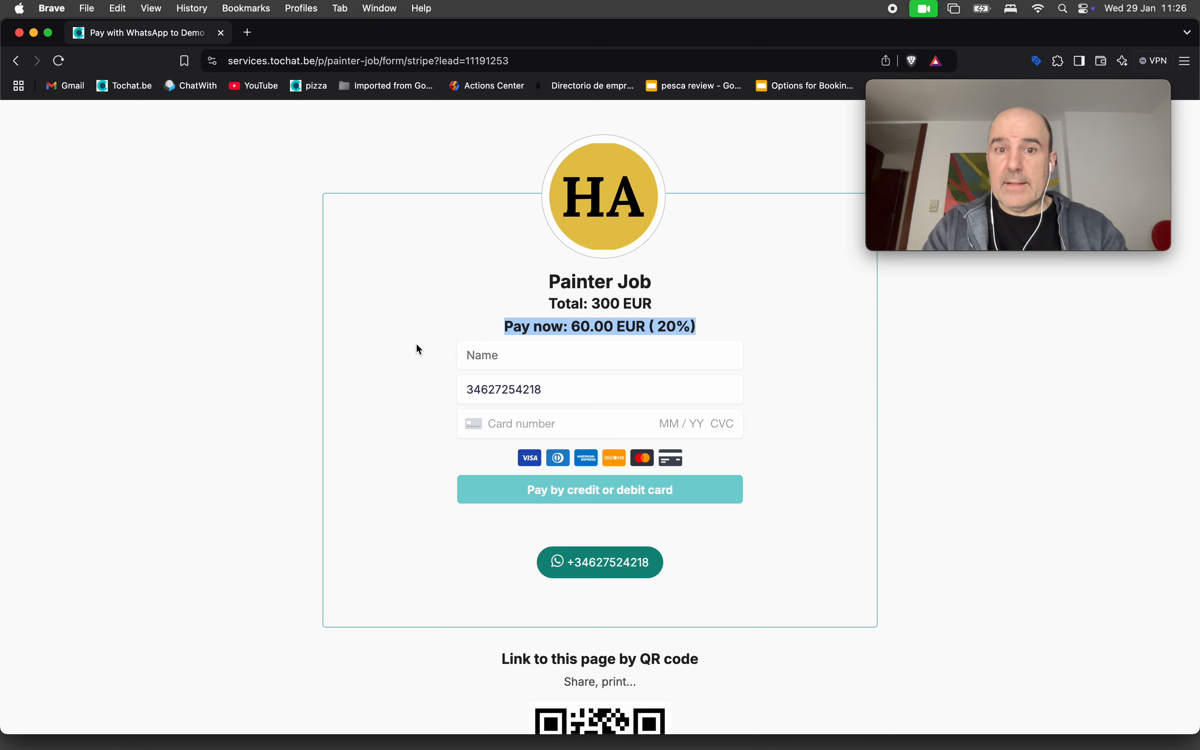
{"action": "left_click", "coordinate": [399, 335]}
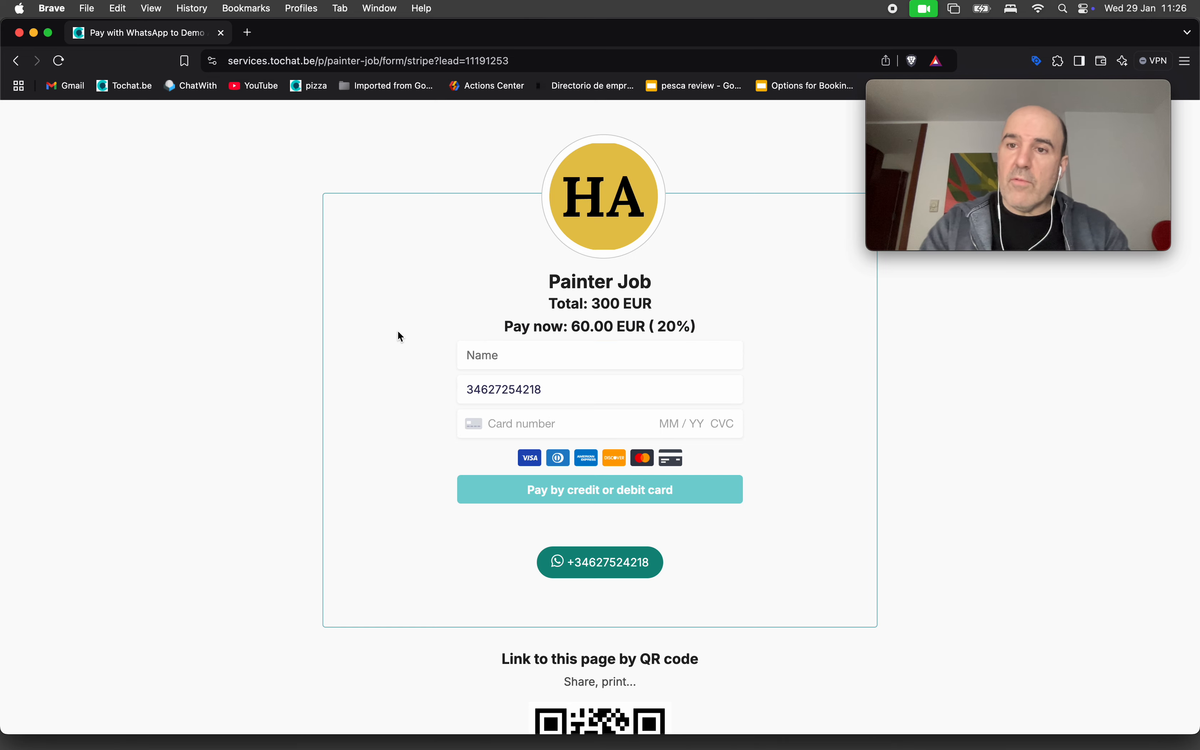
{"action": "left_click", "coordinate": [21, 67]}
{"action": "mouse_move", "coordinate": [169, 114]}
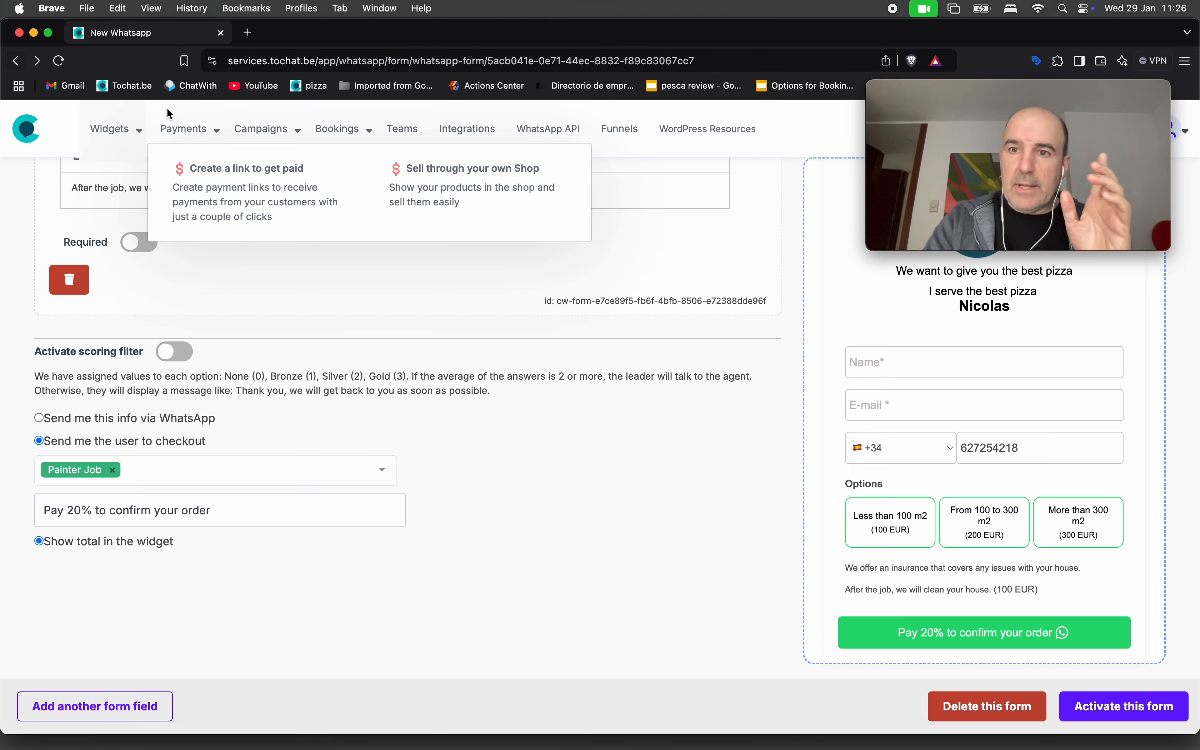
{"action": "scroll", "coordinate": [568, 449], "scroll_direction": "up", "scroll_amount": 10}
{"action": "scroll", "coordinate": [569, 450], "scroll_direction": "up", "scroll_amount": 10}
{"action": "scroll", "coordinate": [569, 451], "scroll_direction": "up", "scroll_amount": 6}
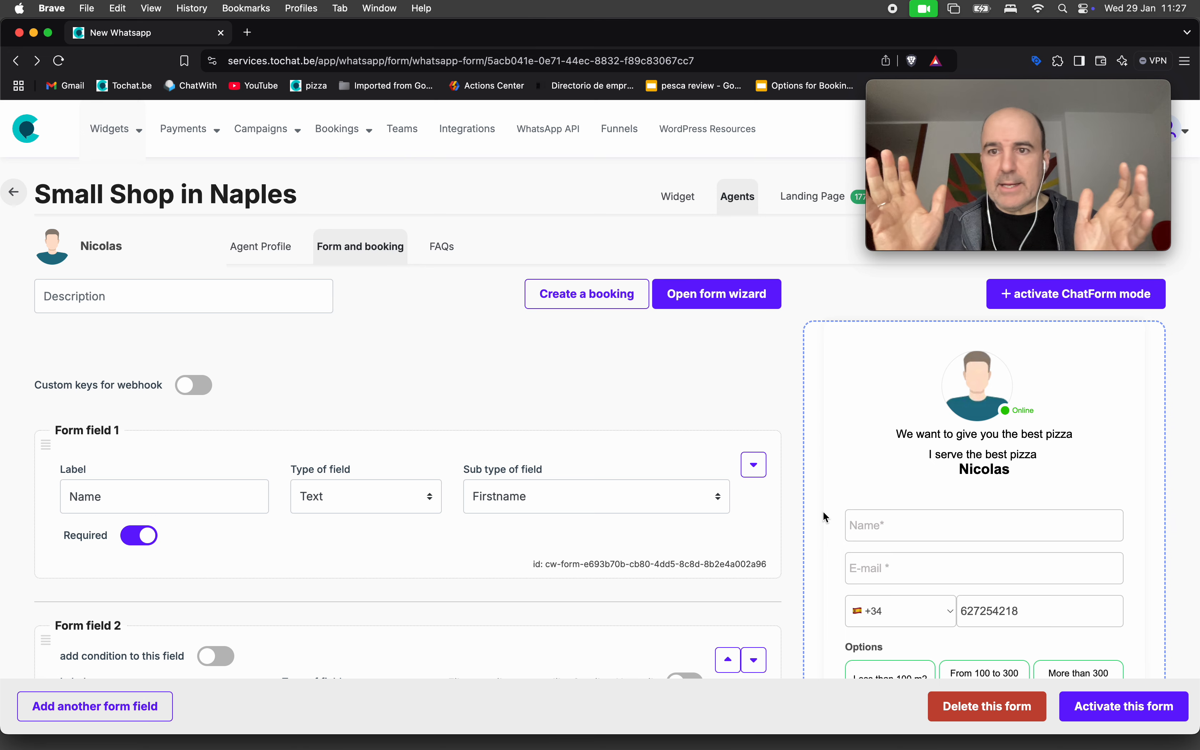
{"action": "scroll", "coordinate": [911, 500], "scroll_direction": "down", "scroll_amount": 5}
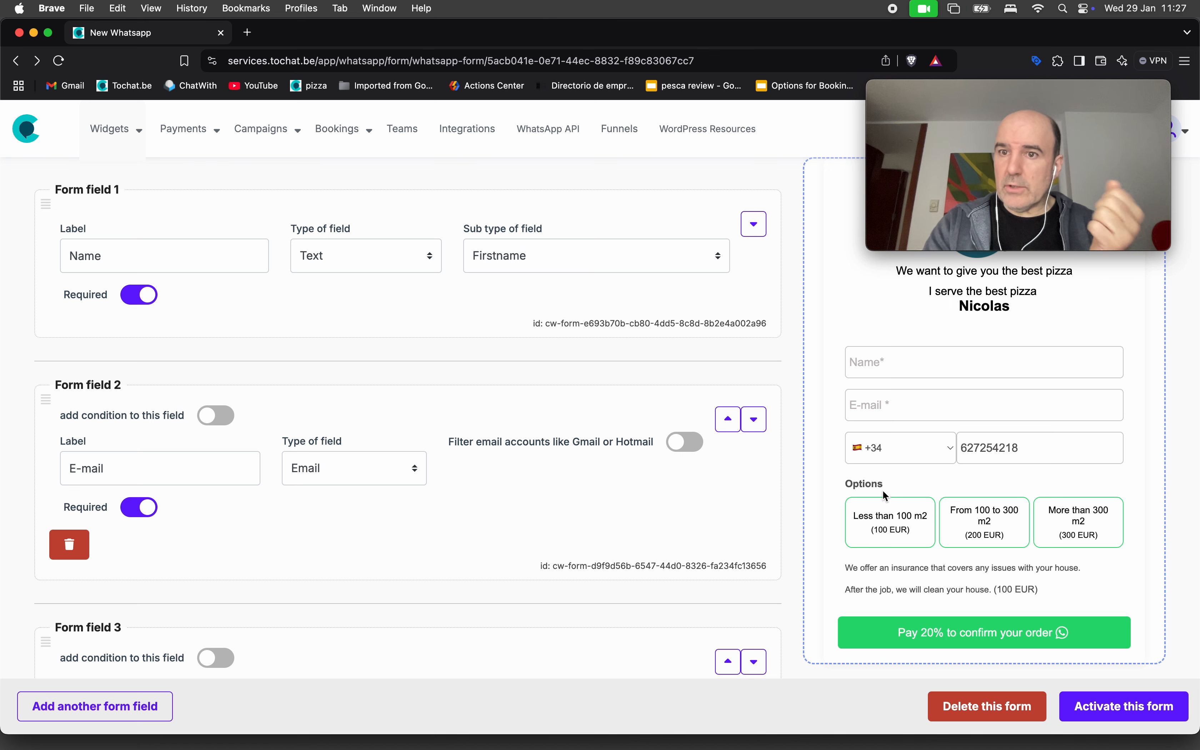
{"action": "scroll", "coordinate": [679, 478], "scroll_direction": "down", "scroll_amount": 3}
{"action": "scroll", "coordinate": [679, 477], "scroll_direction": "down", "scroll_amount": 10}
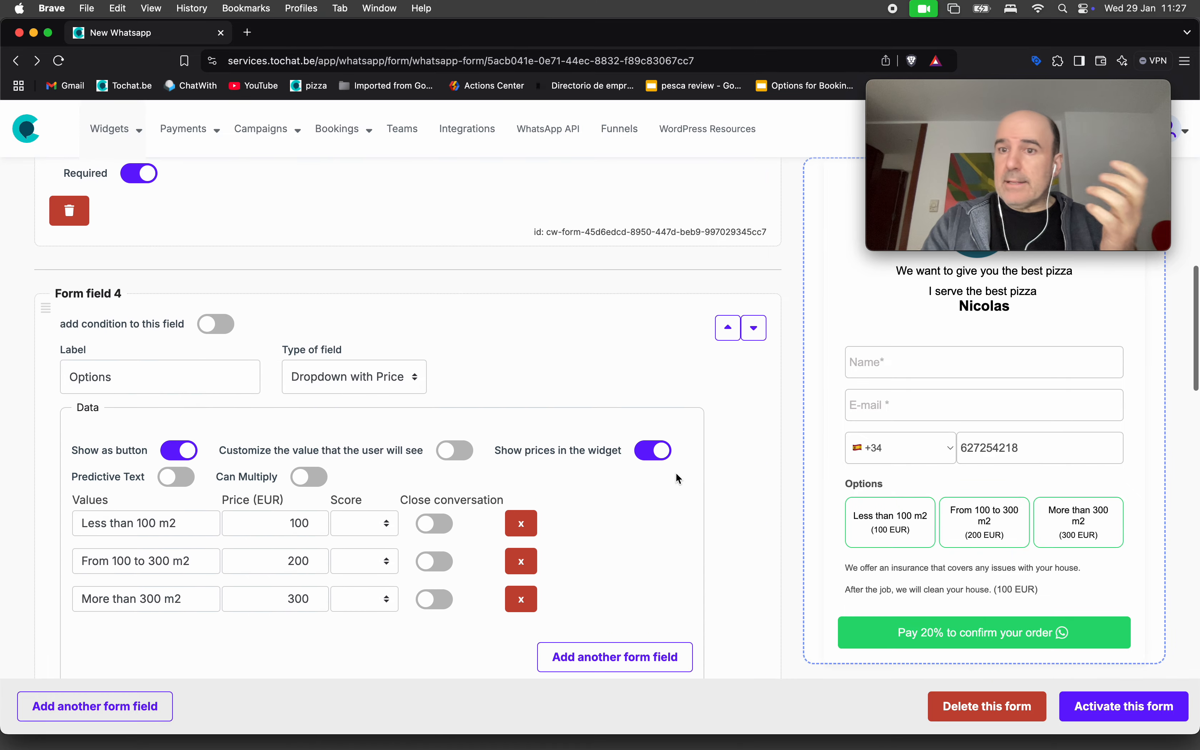
{"action": "scroll", "coordinate": [678, 477], "scroll_direction": "down", "scroll_amount": 1}
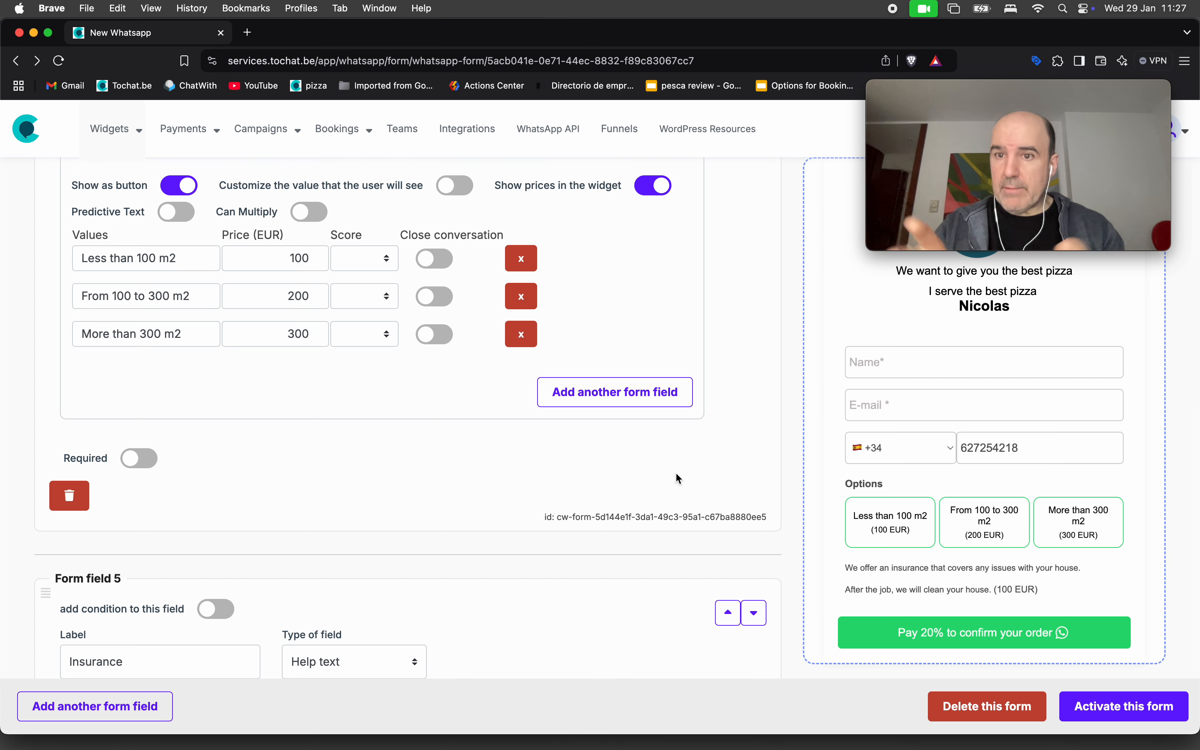
{"action": "scroll", "coordinate": [385, 446], "scroll_direction": "down", "scroll_amount": 5}
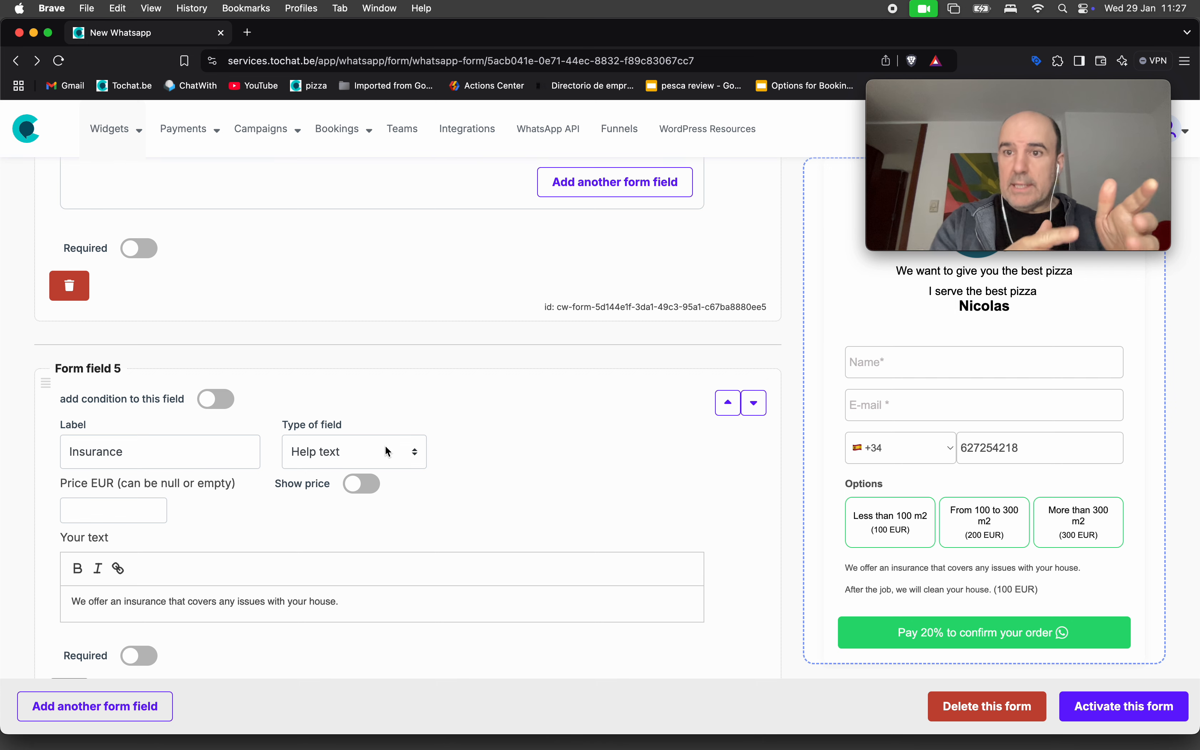
{"action": "scroll", "coordinate": [347, 419], "scroll_direction": "down", "scroll_amount": 5}
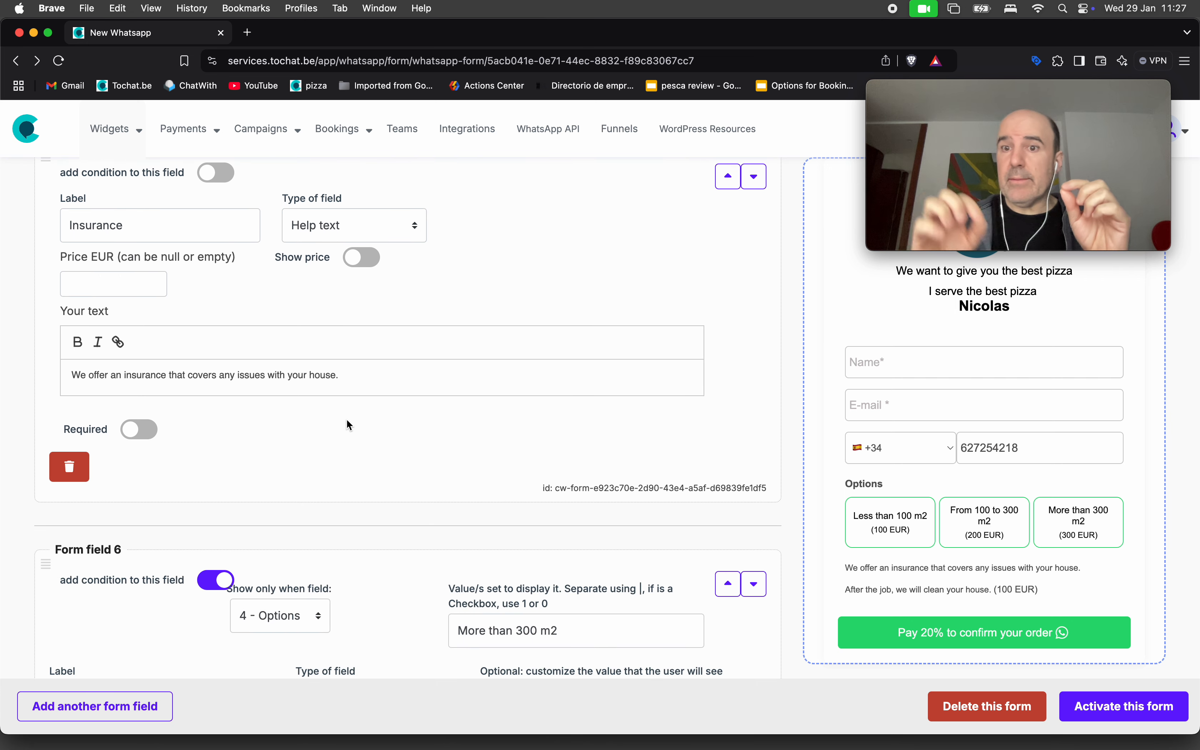
Try each m2 option in the preview, ending on Less than 100 m2.
{"action": "left_click", "coordinate": [888, 521]}
{"action": "left_click", "coordinate": [1003, 518]}
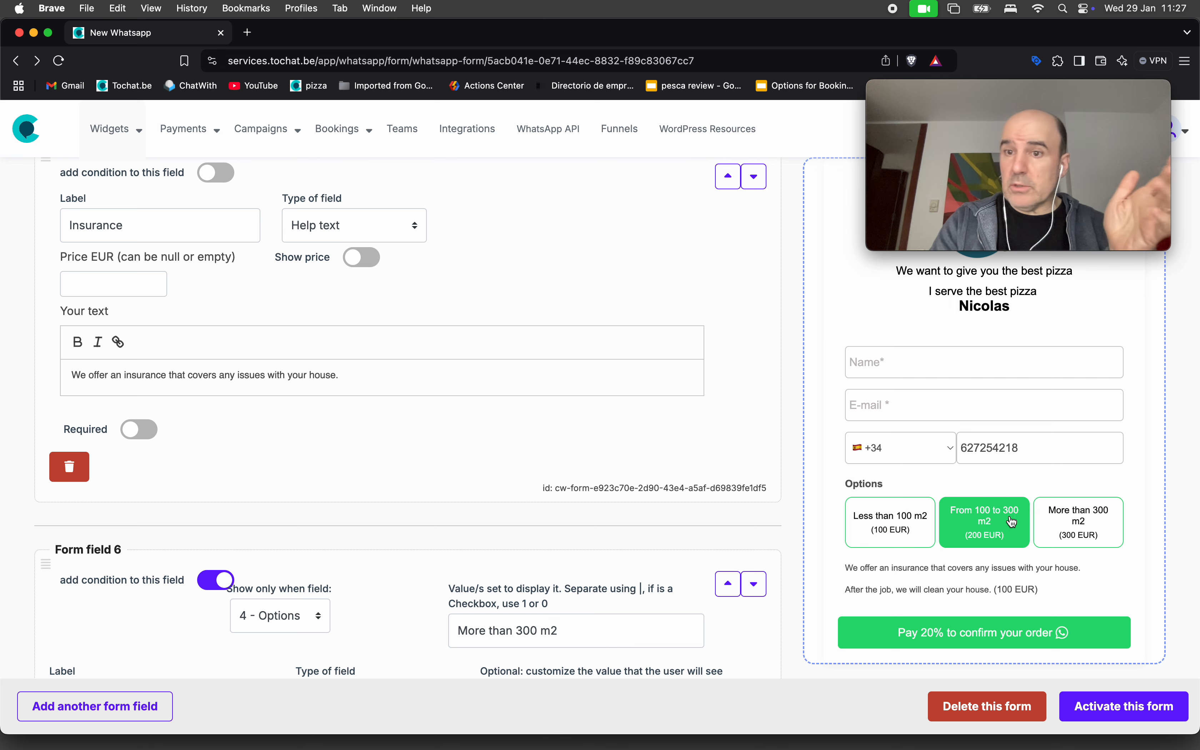
{"action": "left_click", "coordinate": [1069, 530]}
{"action": "left_click", "coordinate": [890, 530]}
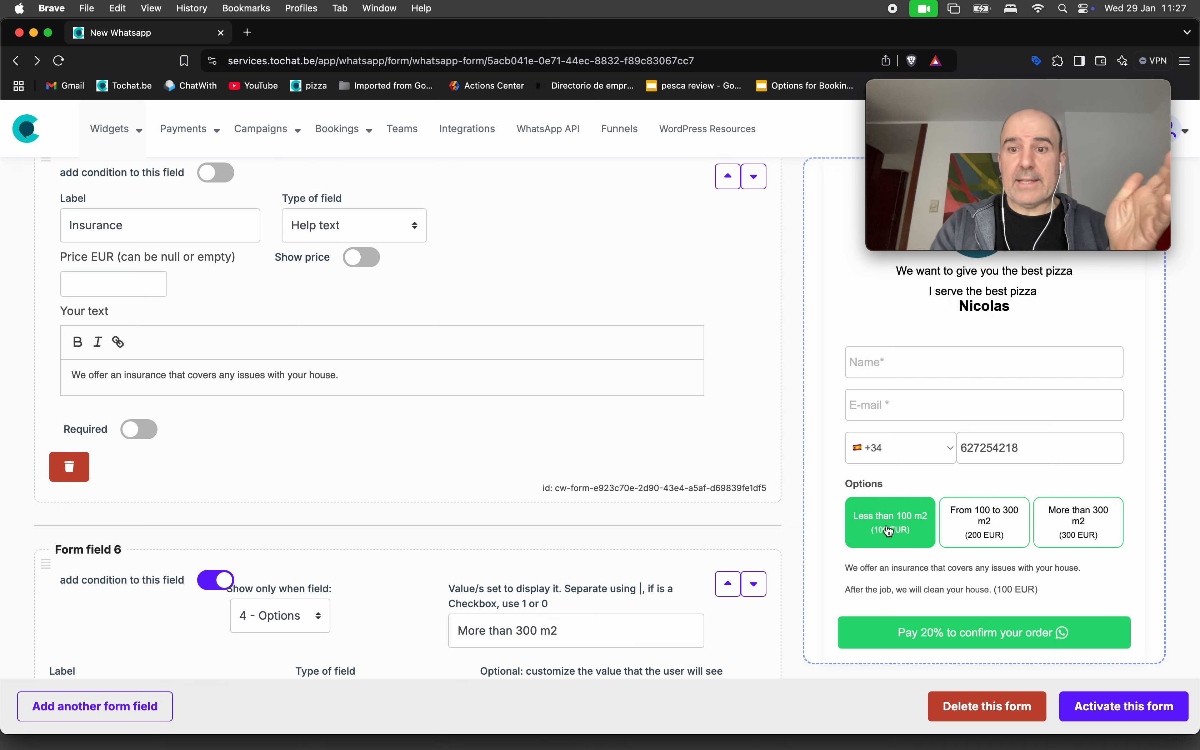
Turn on Can Multiply for Form field 4's Options and activate the form.
{"action": "scroll", "coordinate": [516, 463], "scroll_direction": "up", "scroll_amount": 10}
{"action": "scroll", "coordinate": [517, 465], "scroll_direction": "up", "scroll_amount": 5}
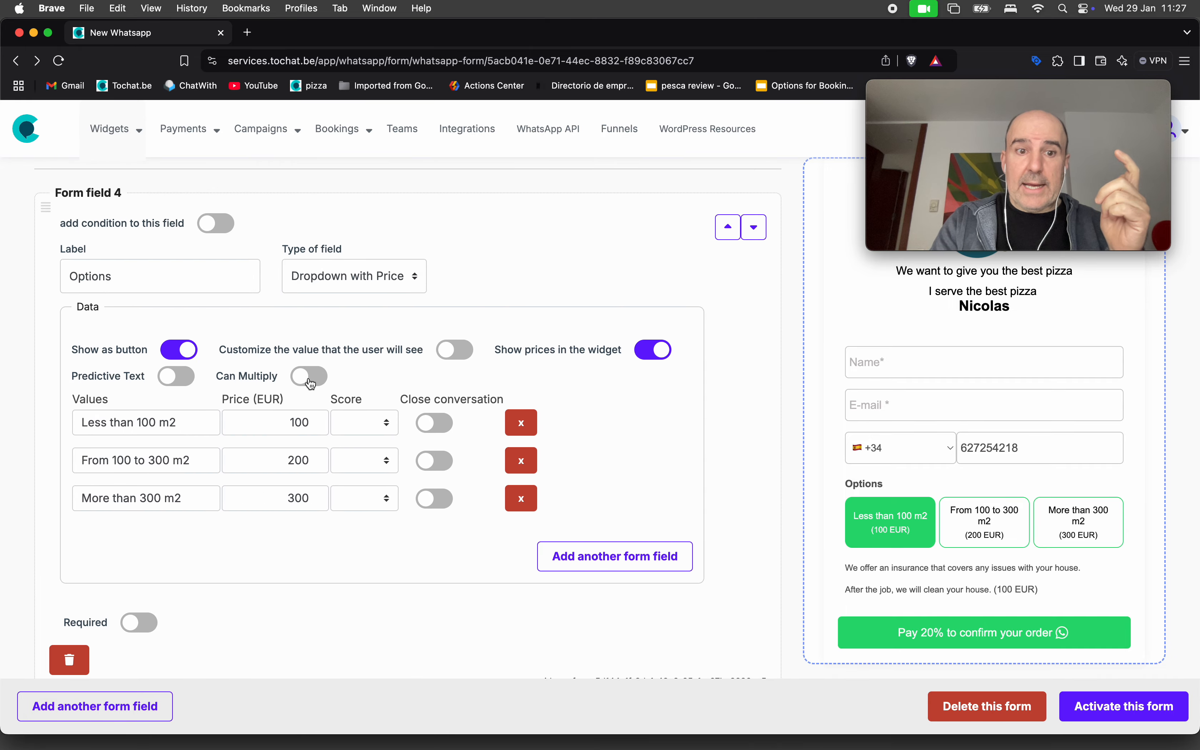
{"action": "left_click", "coordinate": [312, 384]}
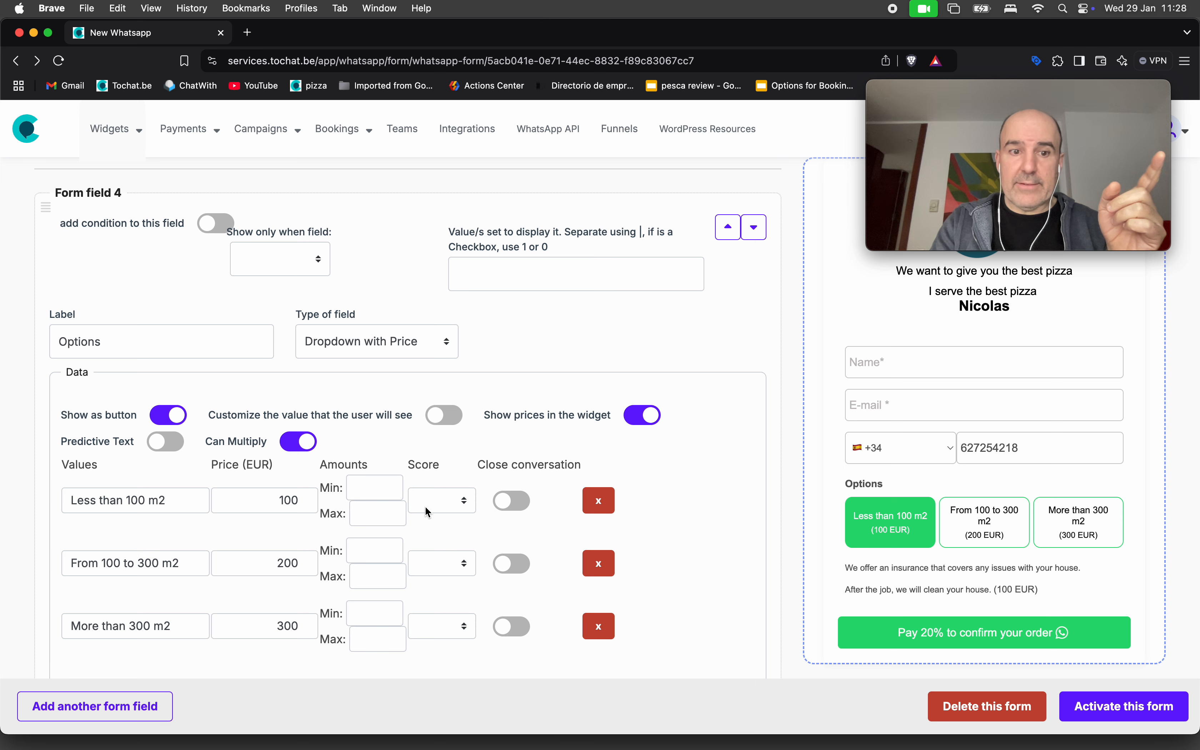
{"action": "left_click", "coordinate": [1122, 708]}
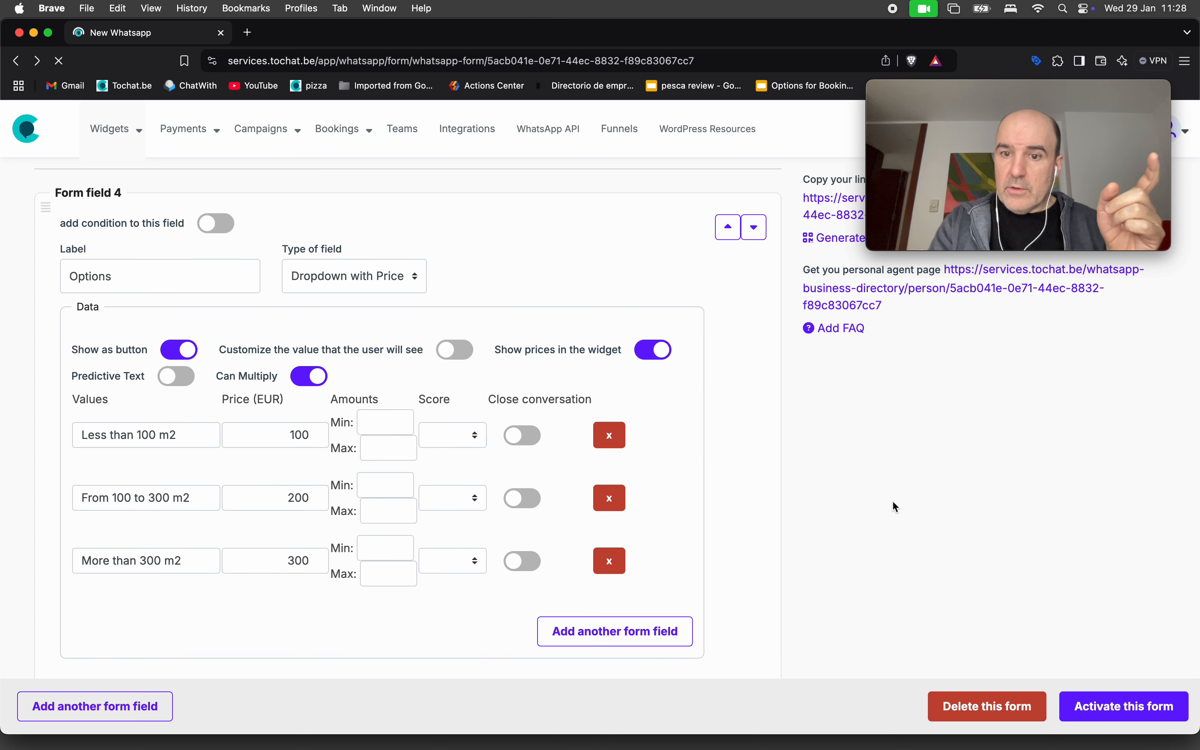
In the preview, select Less than 100 m2 and set Amount to 5.
{"action": "left_click", "coordinate": [896, 536]}
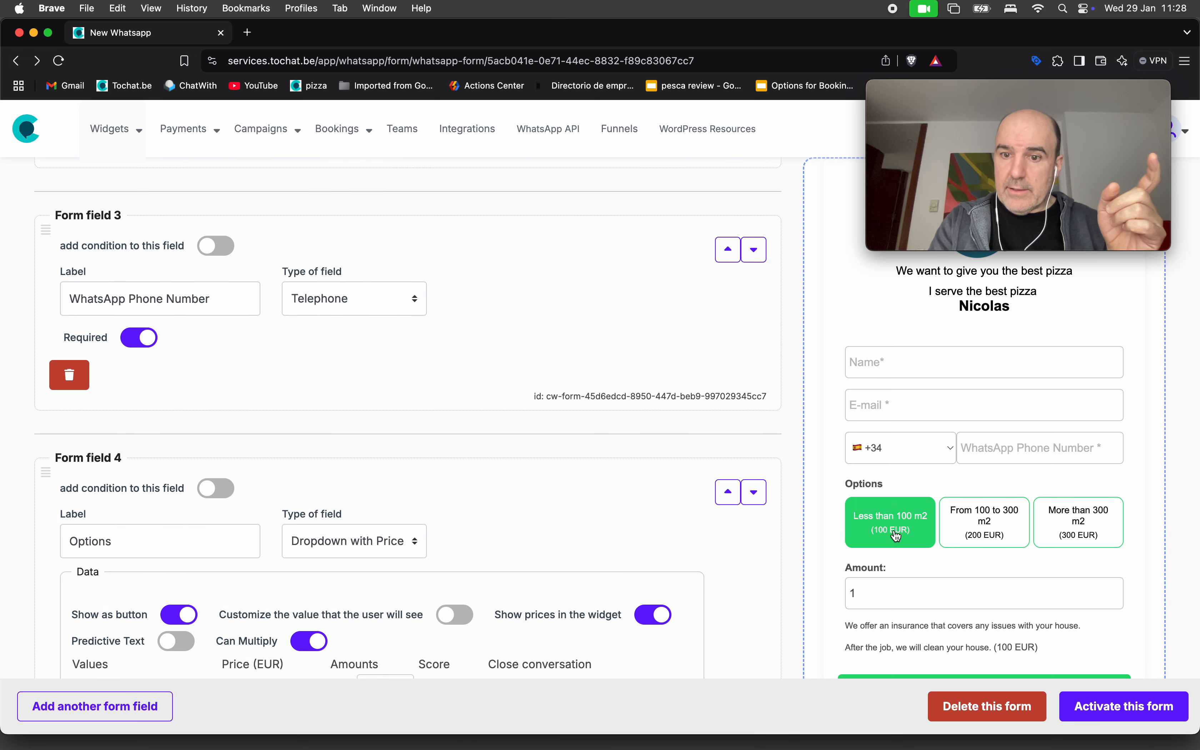
{"action": "left_click", "coordinate": [897, 591]}
{"action": "key", "text": "BackSpace"}
{"action": "type", "text": "5"}
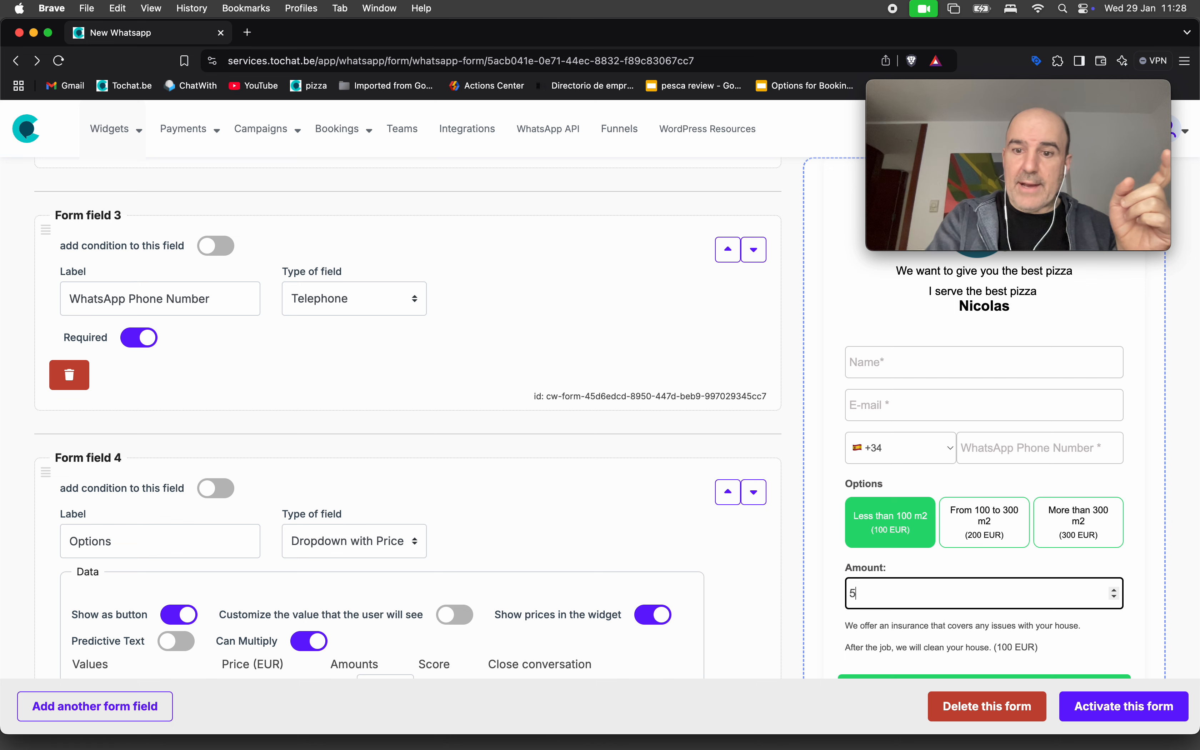
{"action": "left_click", "coordinate": [809, 577]}
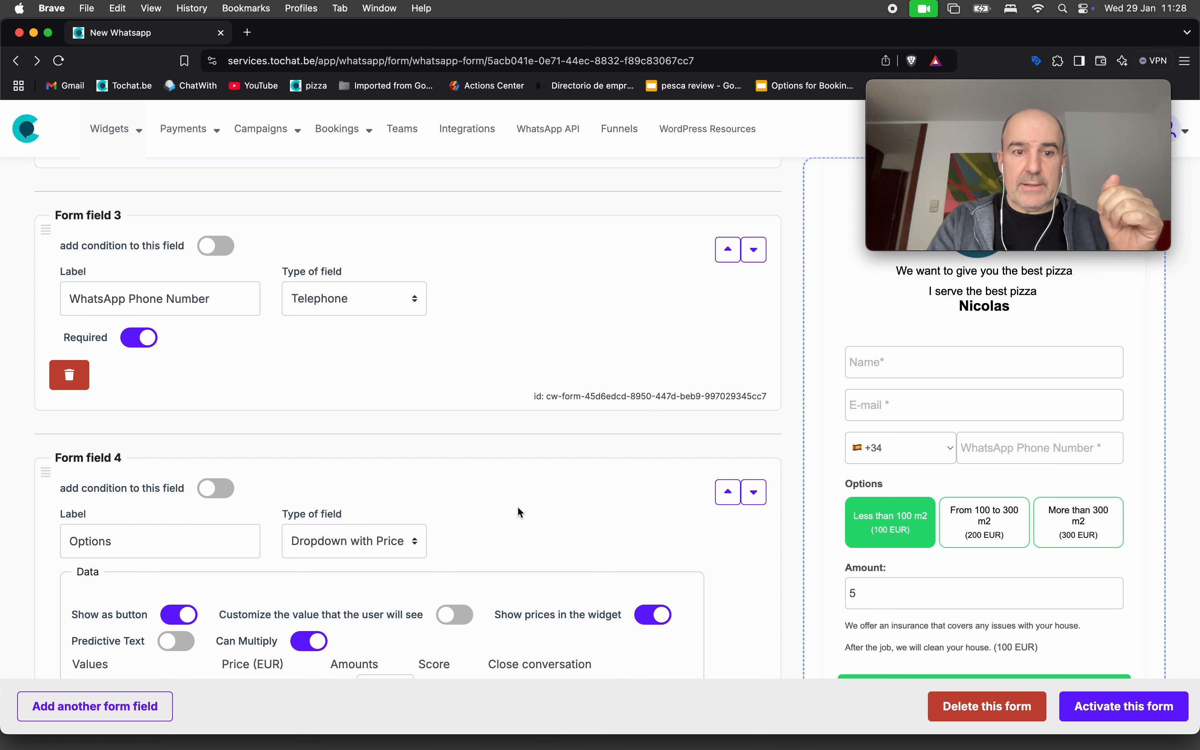
{"action": "scroll", "coordinate": [518, 506], "scroll_direction": "down", "scroll_amount": 5}
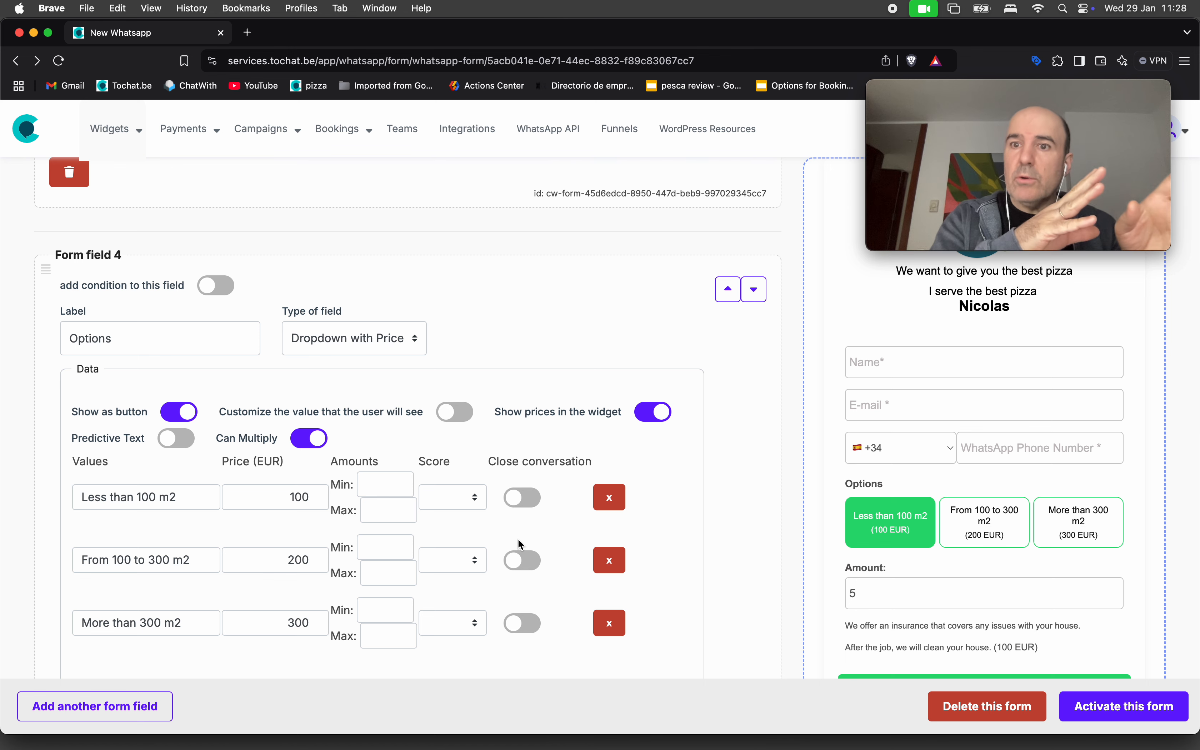
{"action": "scroll", "coordinate": [633, 382], "scroll_direction": "up", "scroll_amount": 10}
{"action": "scroll", "coordinate": [633, 387], "scroll_direction": "up", "scroll_amount": 5}
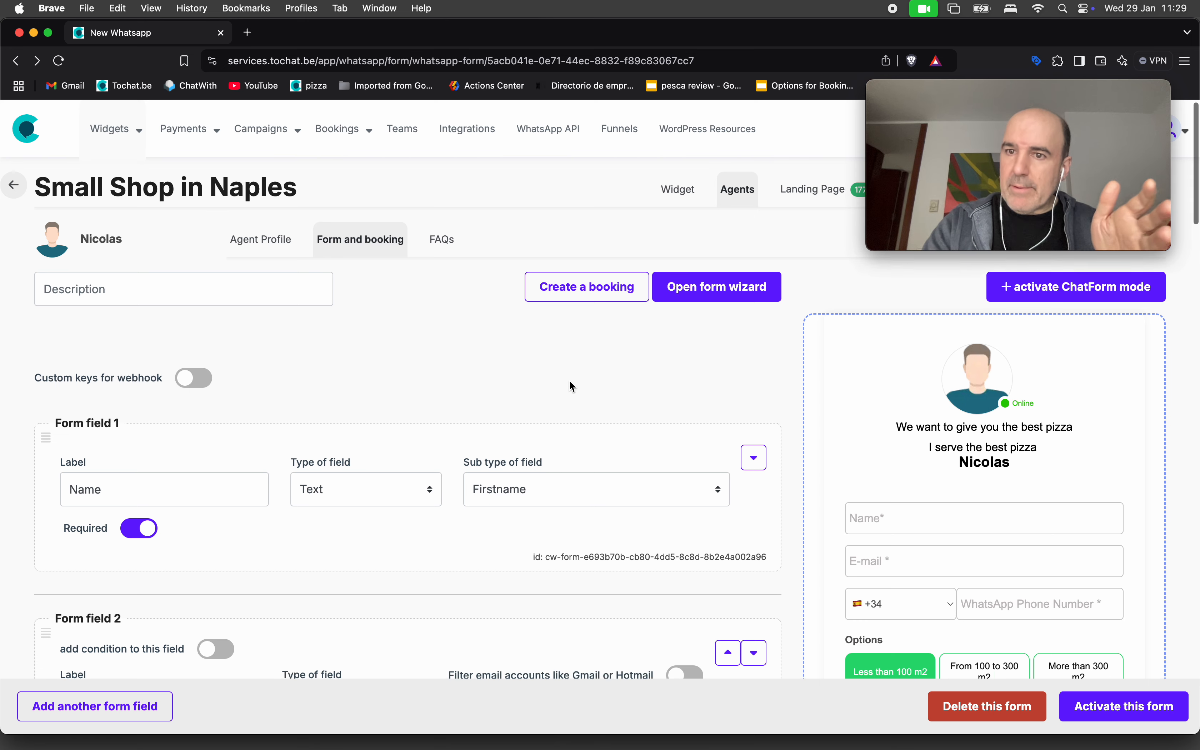
{"action": "scroll", "coordinate": [574, 386], "scroll_direction": "down", "scroll_amount": 5}
{"action": "scroll", "coordinate": [570, 382], "scroll_direction": "down", "scroll_amount": 20}
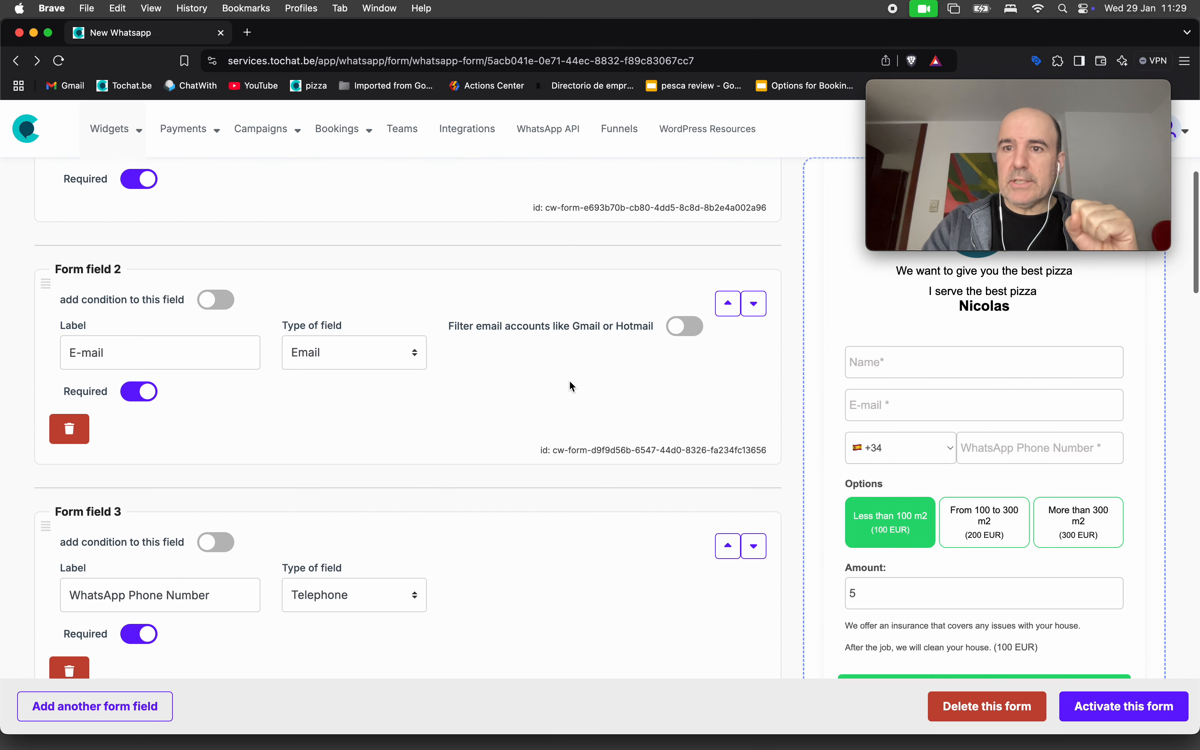
{"action": "scroll", "coordinate": [570, 382], "scroll_direction": "down", "scroll_amount": 15}
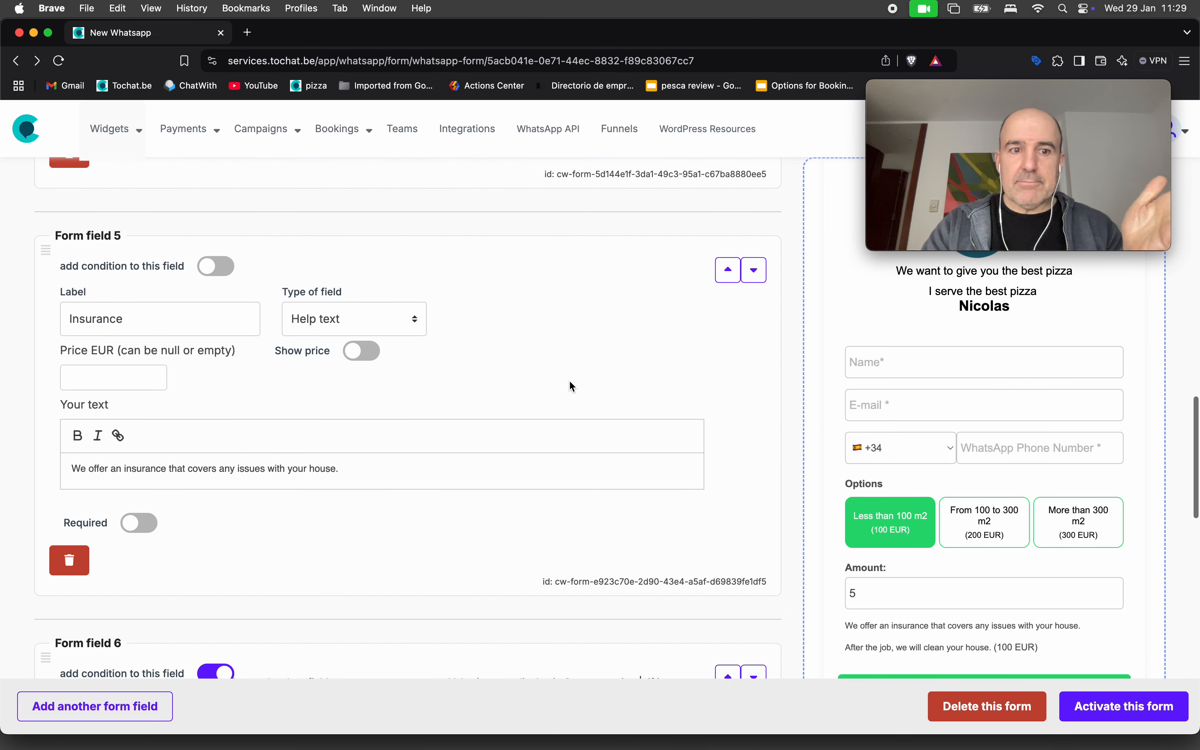
{"action": "scroll", "coordinate": [569, 381], "scroll_direction": "down", "scroll_amount": 1}
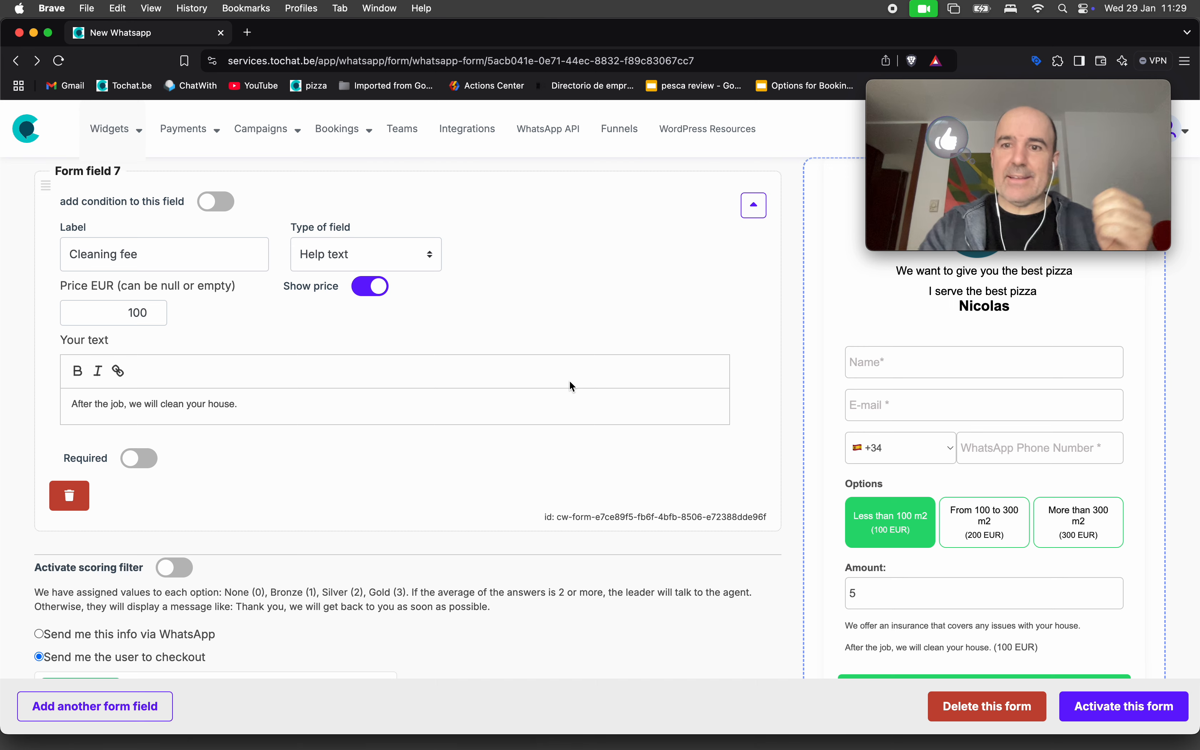
{"action": "scroll", "coordinate": [570, 382], "scroll_direction": "down", "scroll_amount": 10}
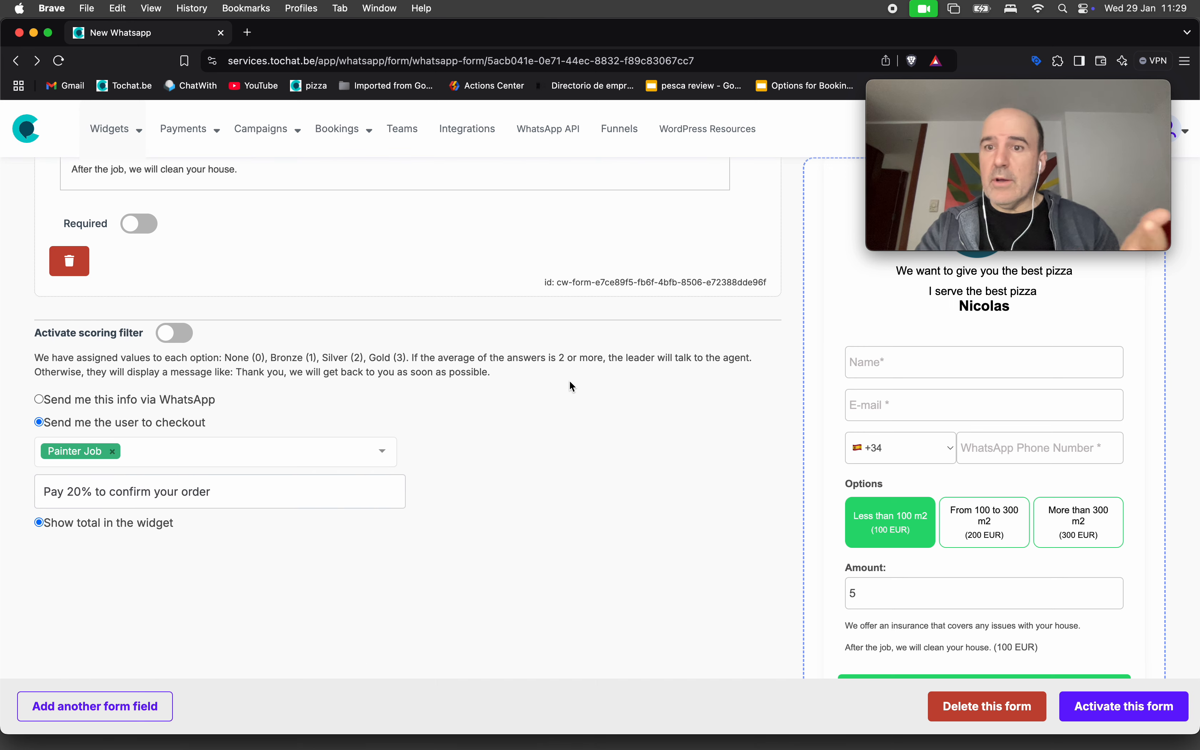